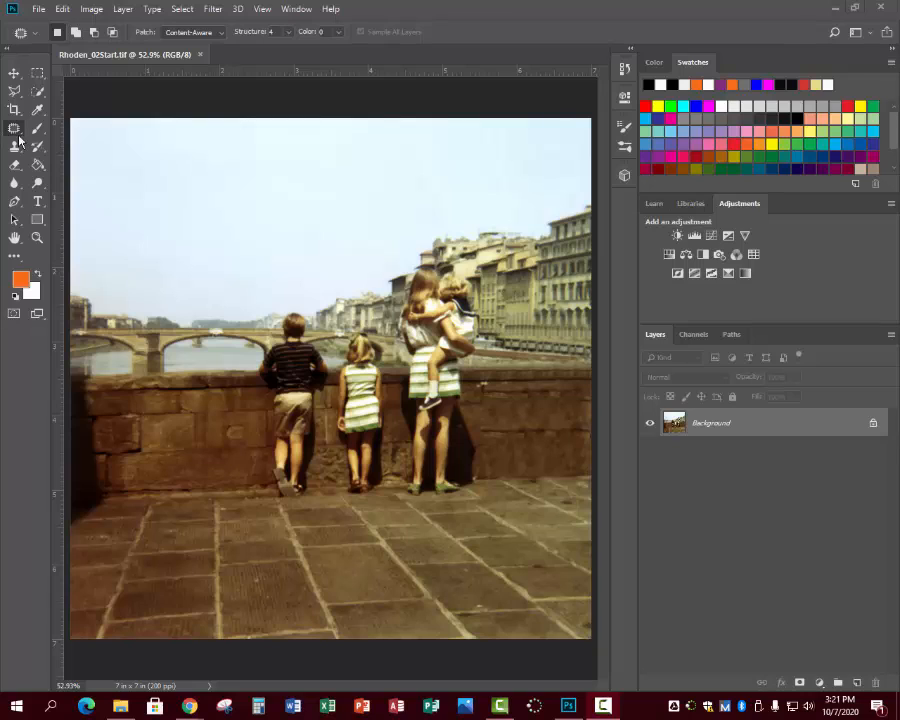
{"action": "right_click", "coordinate": [14, 130]}
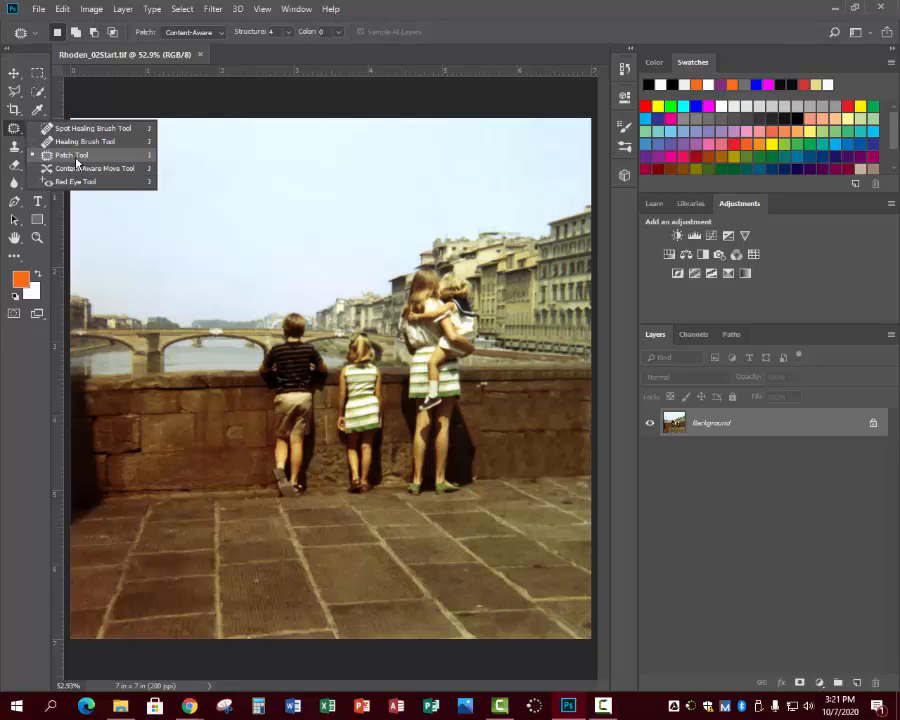
{"action": "left_click", "coordinate": [16, 148]}
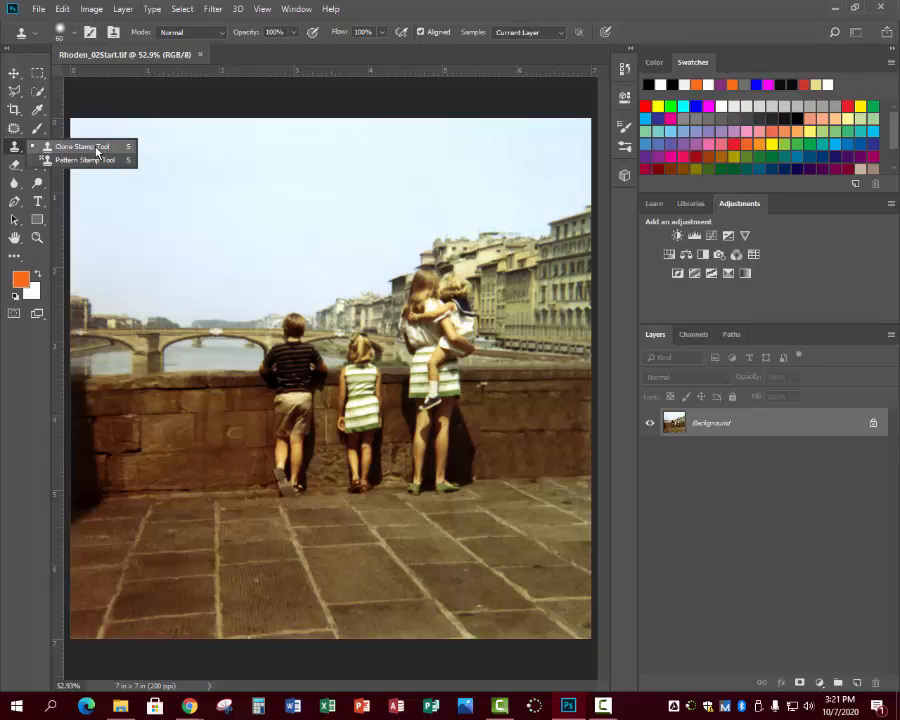
Open 02Start.tif from Desktop > BIM II_LanSchool Files > Lesson Files > Lesson02.
{"action": "left_click", "coordinate": [38, 10]}
{"action": "left_click", "coordinate": [38, 10]}
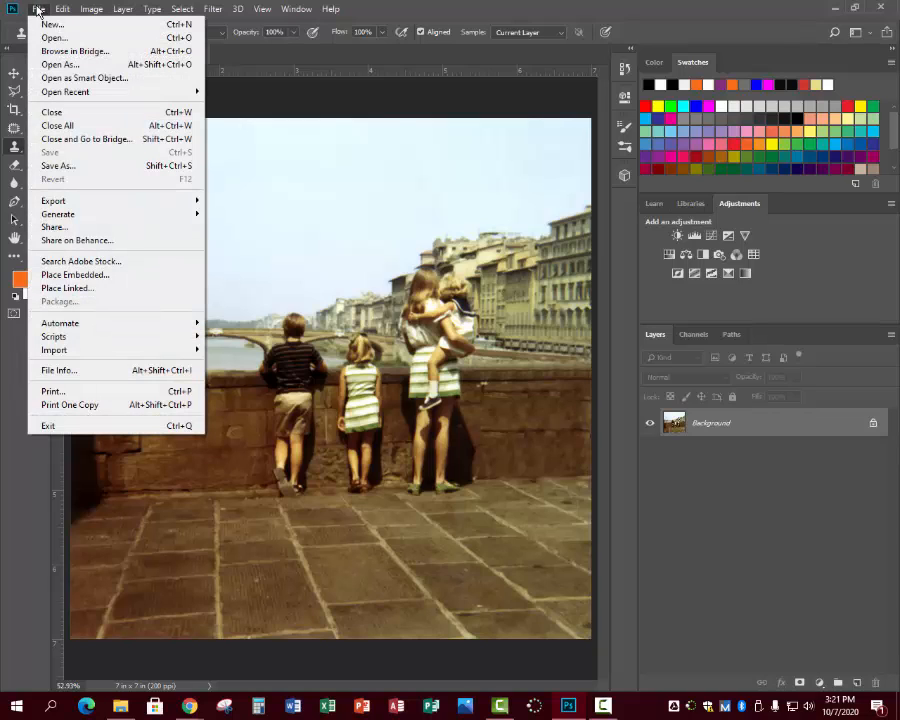
{"action": "left_click", "coordinate": [41, 38]}
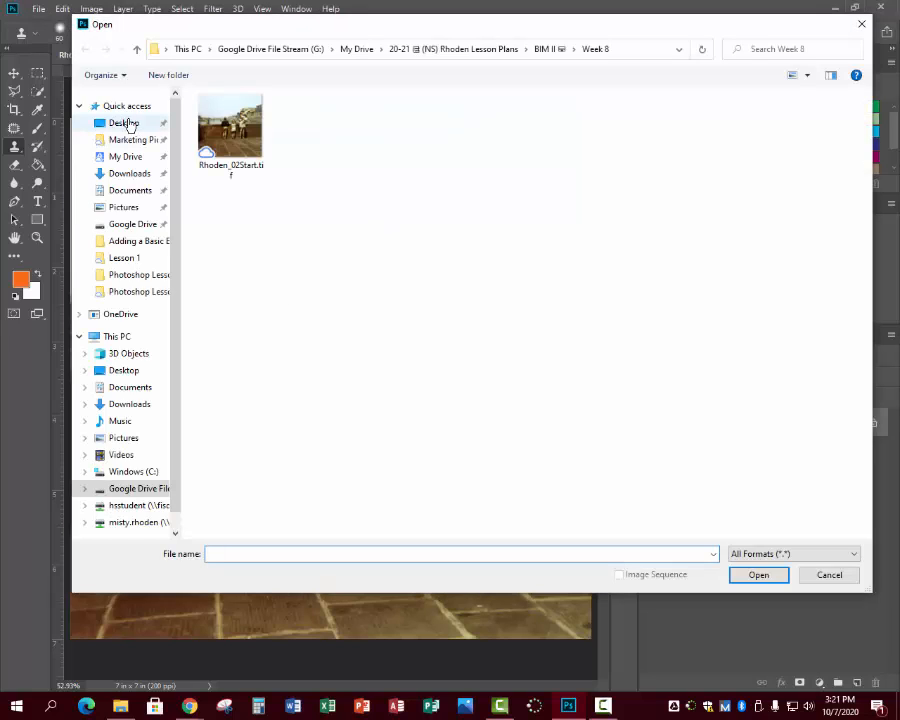
{"action": "left_click", "coordinate": [168, 124]}
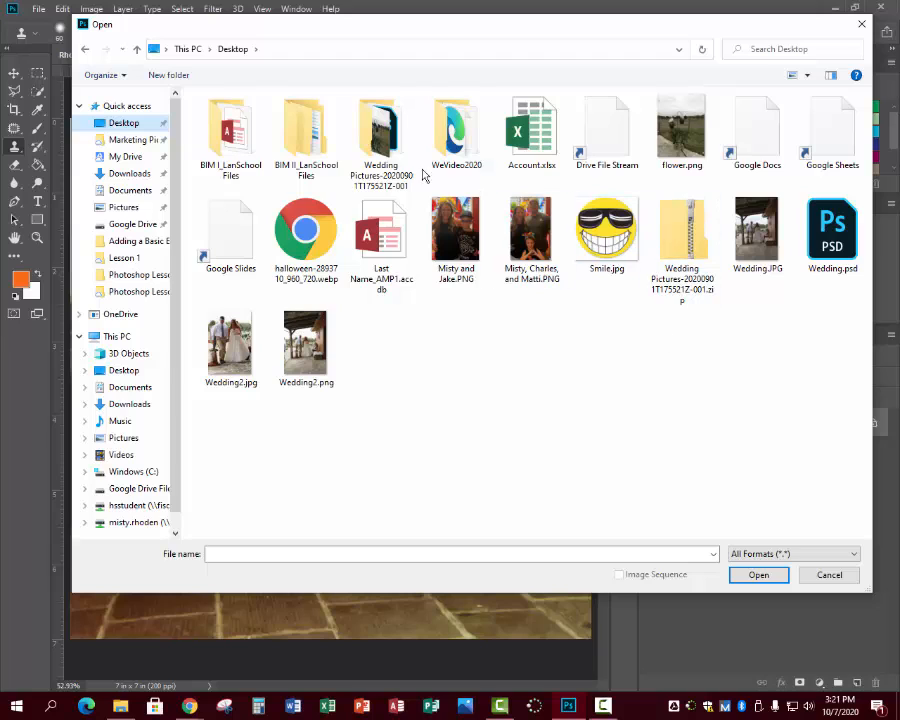
{"action": "double_click", "coordinate": [282, 143]}
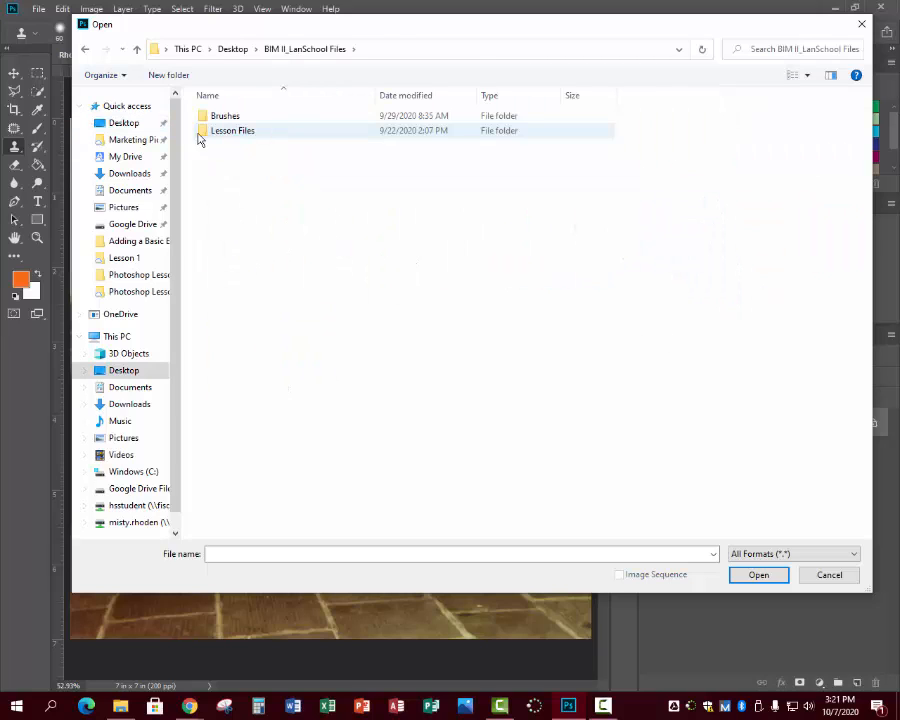
{"action": "double_click", "coordinate": [227, 134]}
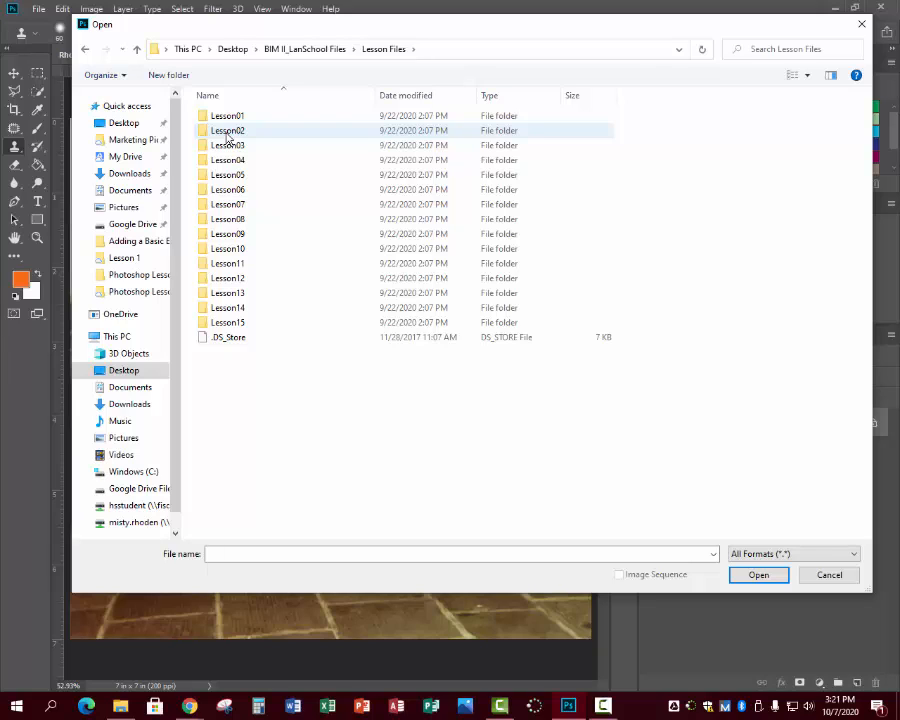
{"action": "double_click", "coordinate": [228, 132]}
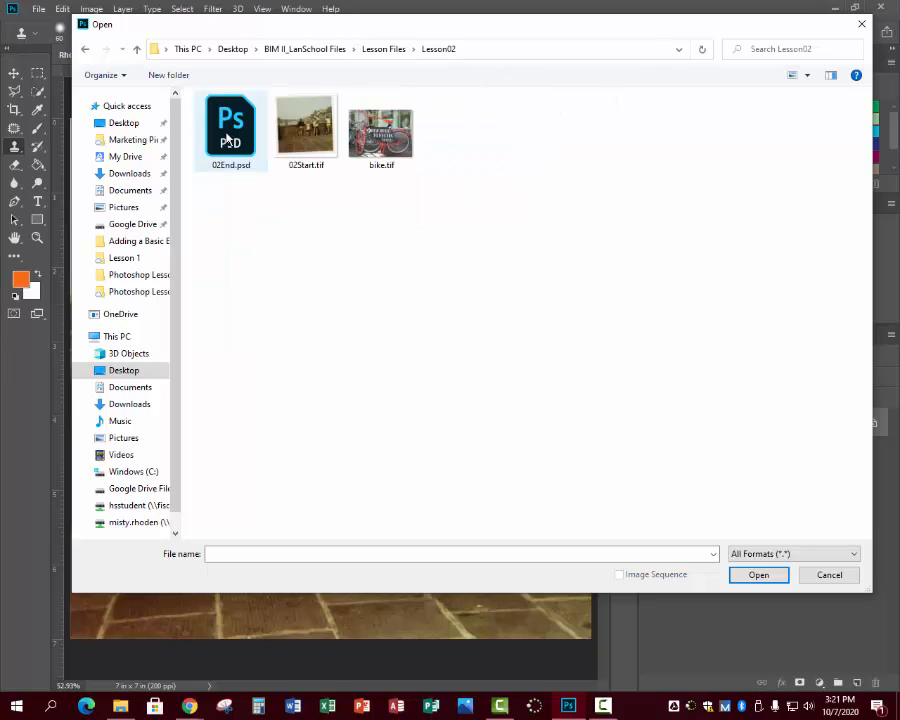
{"action": "left_click", "coordinate": [325, 153]}
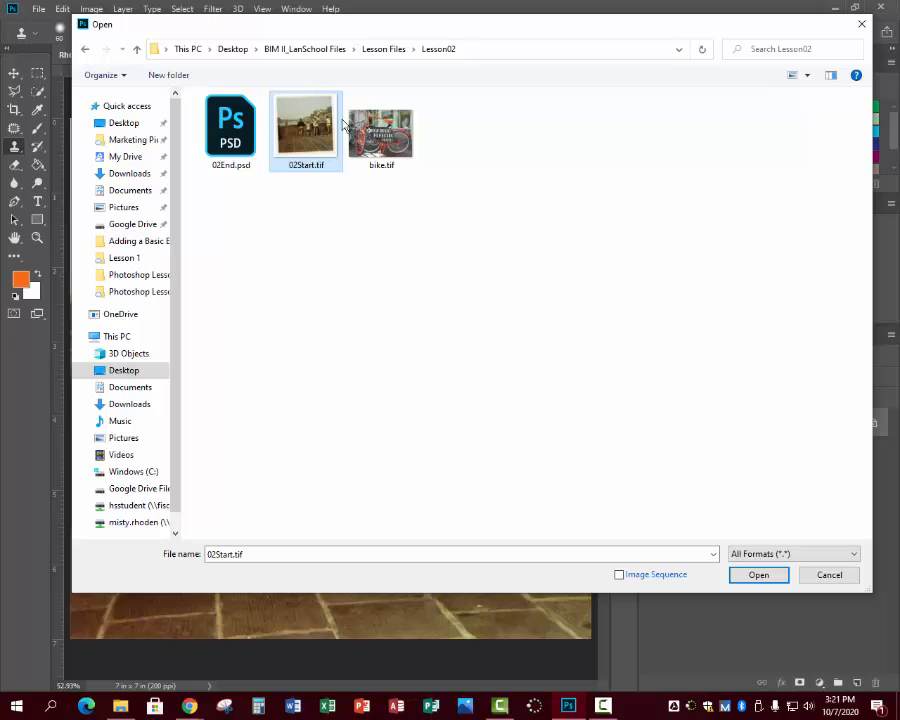
{"action": "left_click", "coordinate": [755, 574]}
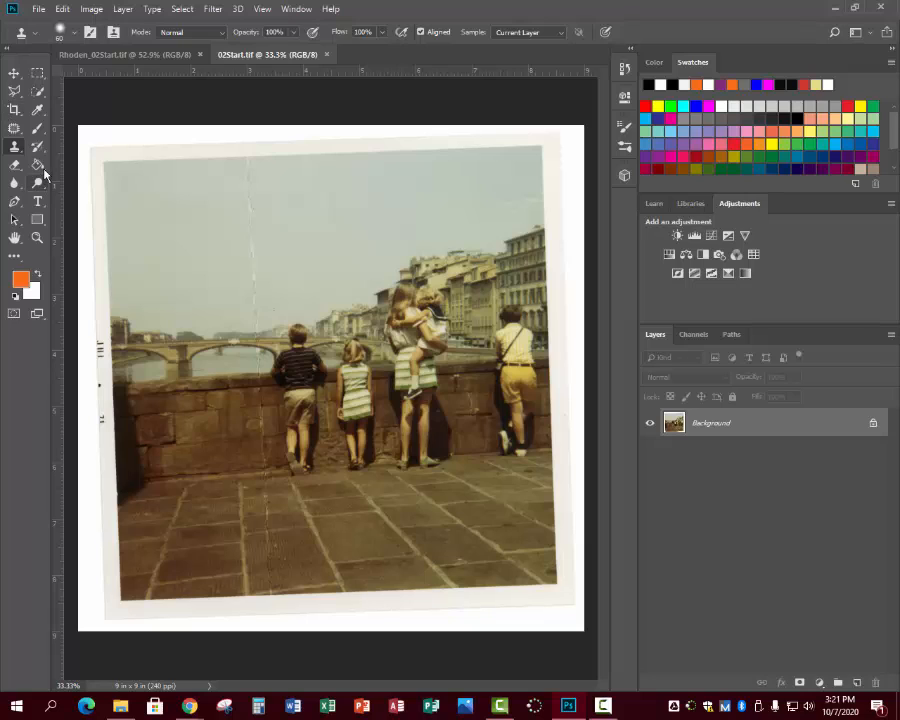
Set up the Crop tool with the W x H x Resolution preset at 7 in by 7 in and 200 px/in.
{"action": "left_click", "coordinate": [14, 109]}
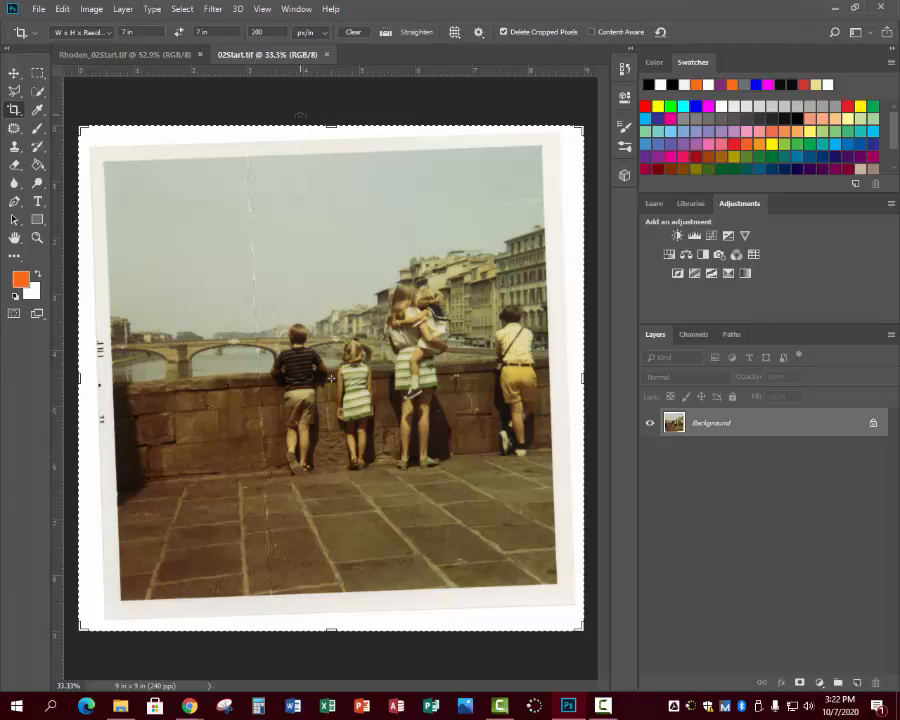
{"action": "left_click", "coordinate": [80, 32]}
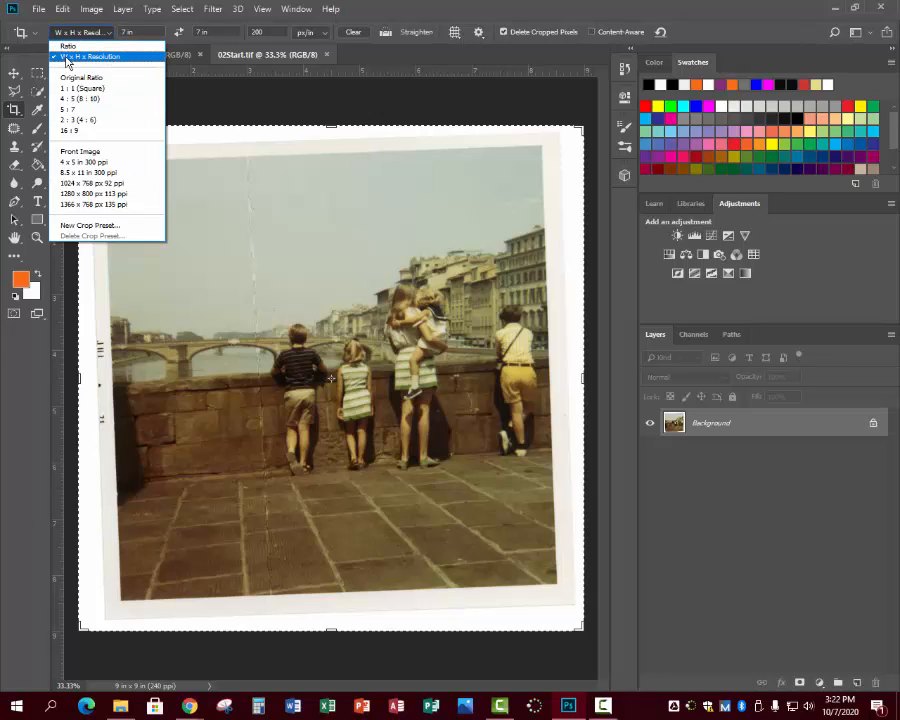
{"action": "left_click", "coordinate": [93, 57]}
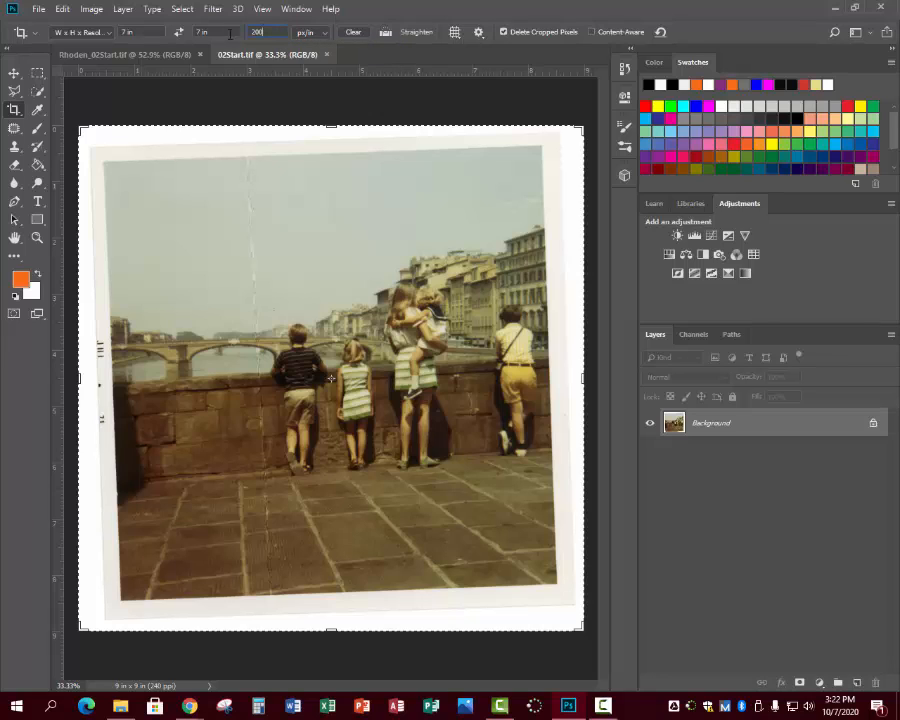
{"action": "left_click", "coordinate": [95, 33]}
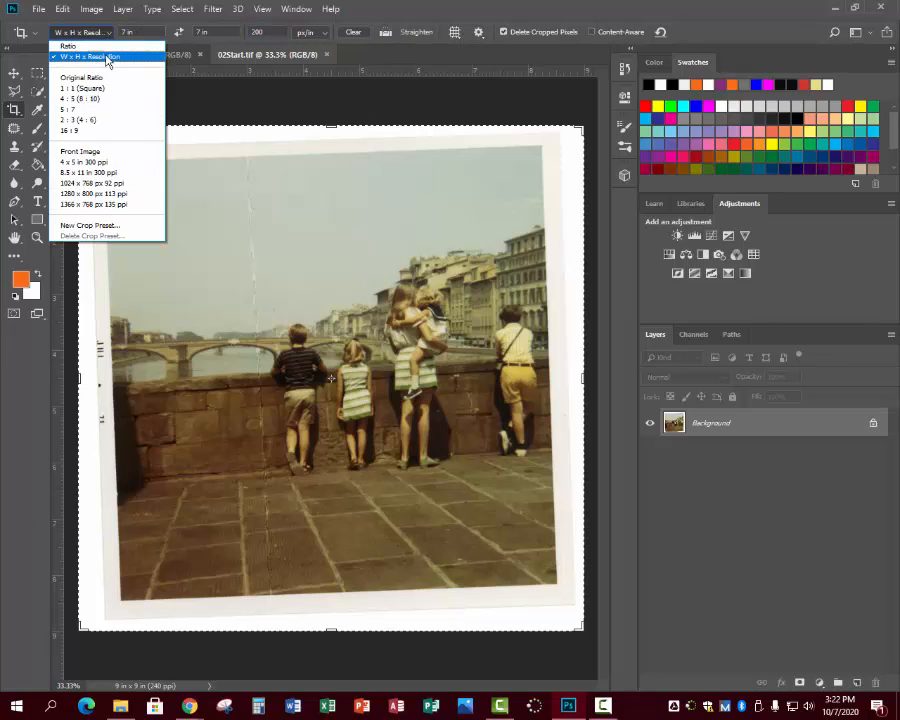
{"action": "left_click", "coordinate": [107, 57]}
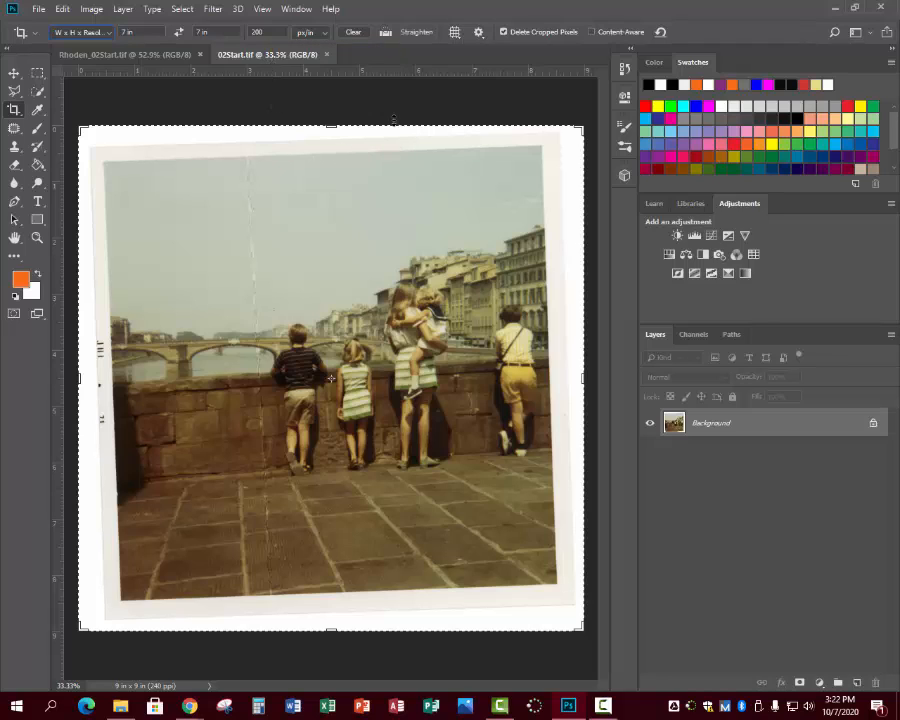
Straighten the scanned photo along its top edge and crop it to exclude the surrounding white border.
{"action": "left_click", "coordinate": [386, 34]}
{"action": "left_click_drag", "start_coordinate": [541, 146], "coordinate": [104, 162]}
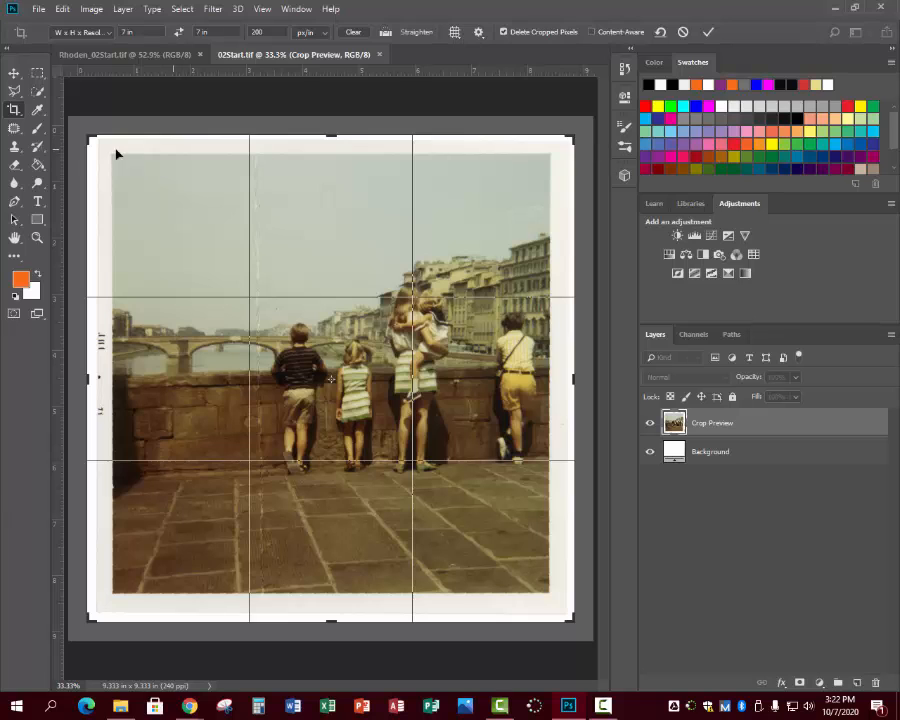
{"action": "left_click_drag", "start_coordinate": [567, 147], "coordinate": [554, 141]}
{"action": "left_click_drag", "start_coordinate": [388, 396], "coordinate": [361, 402]}
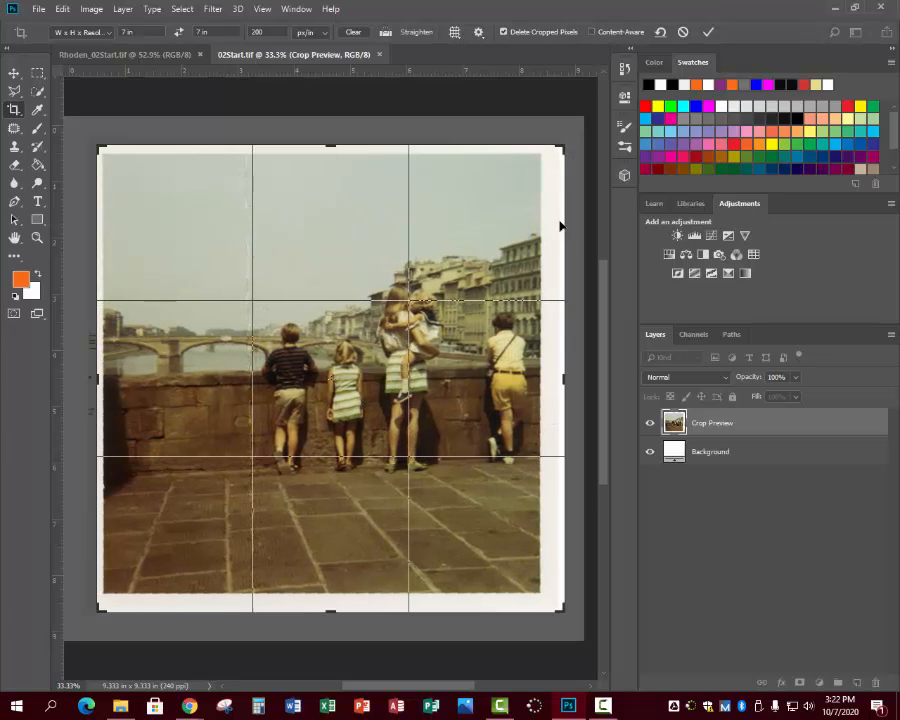
{"action": "left_click_drag", "start_coordinate": [565, 379], "coordinate": [555, 378]}
{"action": "mouse_move", "coordinate": [287, 350]}
{"action": "left_mouse_down"}
{"action": "mouse_move", "coordinate": [266, 346]}
{"action": "mouse_move", "coordinate": [272, 350]}
{"action": "left_mouse_up"}
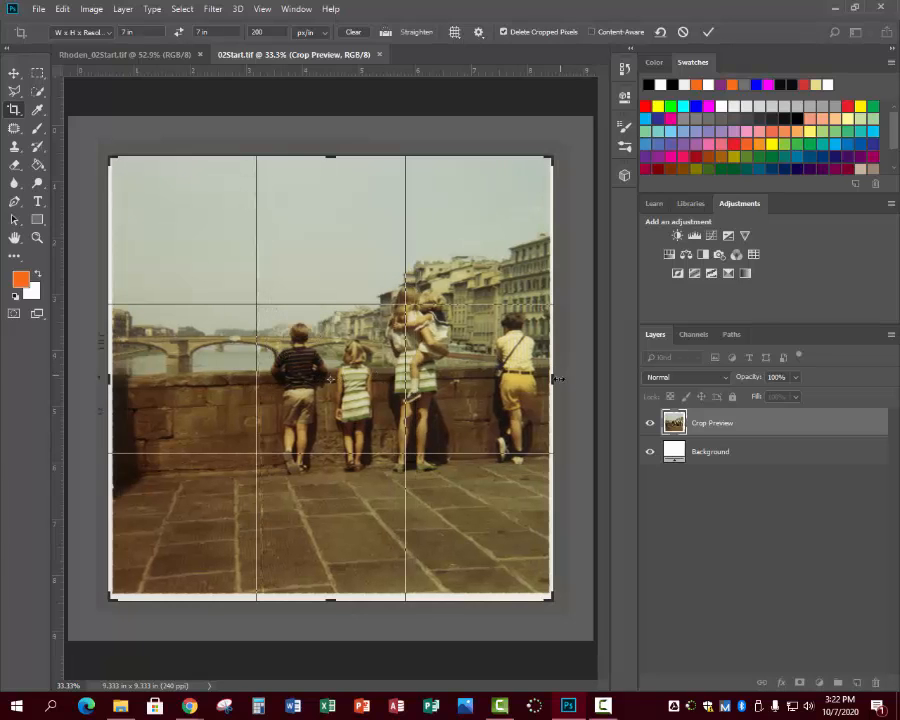
{"action": "left_click_drag", "start_coordinate": [557, 379], "coordinate": [547, 379]}
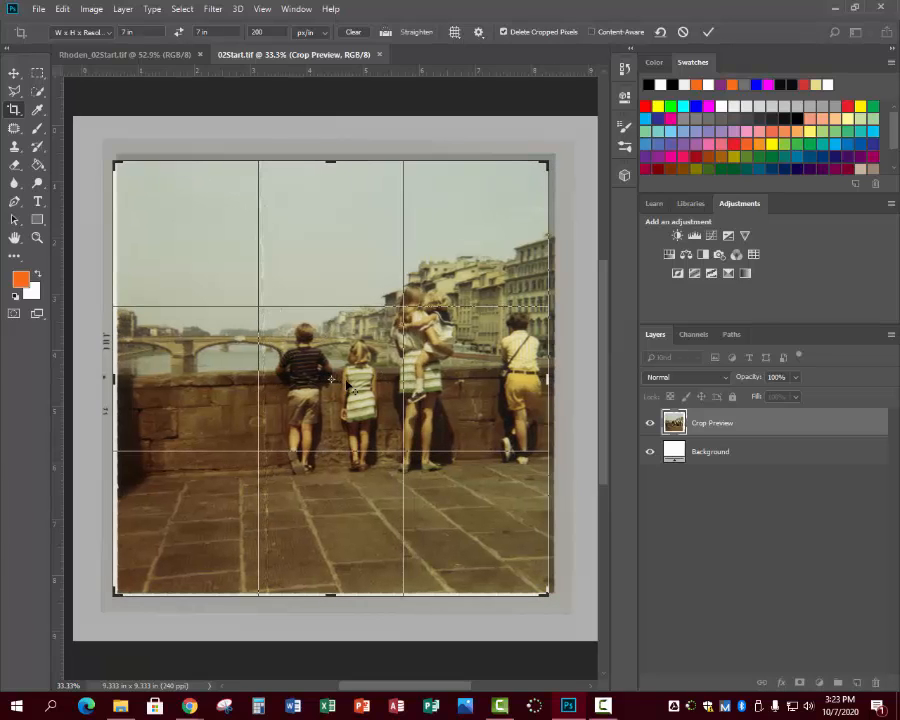
{"action": "mouse_move", "coordinate": [259, 352]}
{"action": "left_mouse_down"}
{"action": "mouse_move", "coordinate": [281, 355]}
{"action": "mouse_move", "coordinate": [253, 362]}
{"action": "left_mouse_up"}
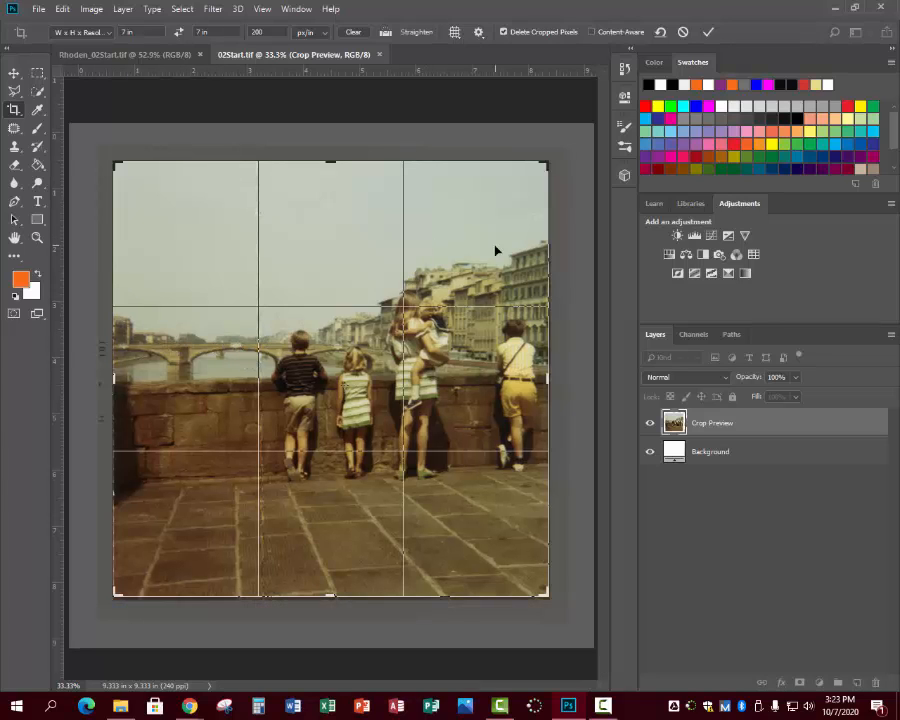
{"action": "key", "text": "Return"}
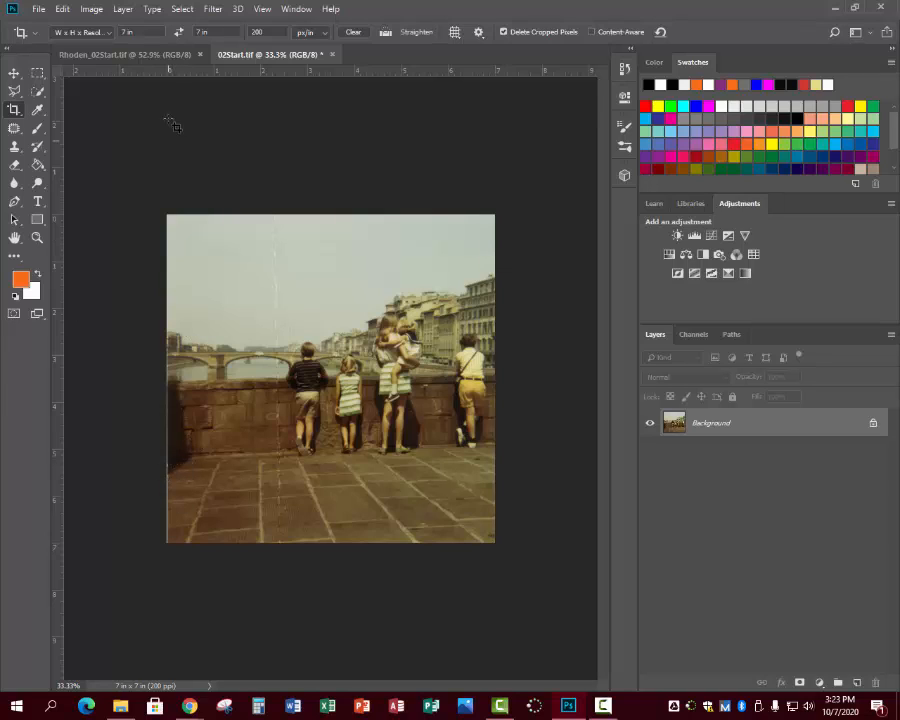
Crop off the leftover sliver along the photo's top and left edges and save 02Start.tif.
{"action": "left_click", "coordinate": [15, 112]}
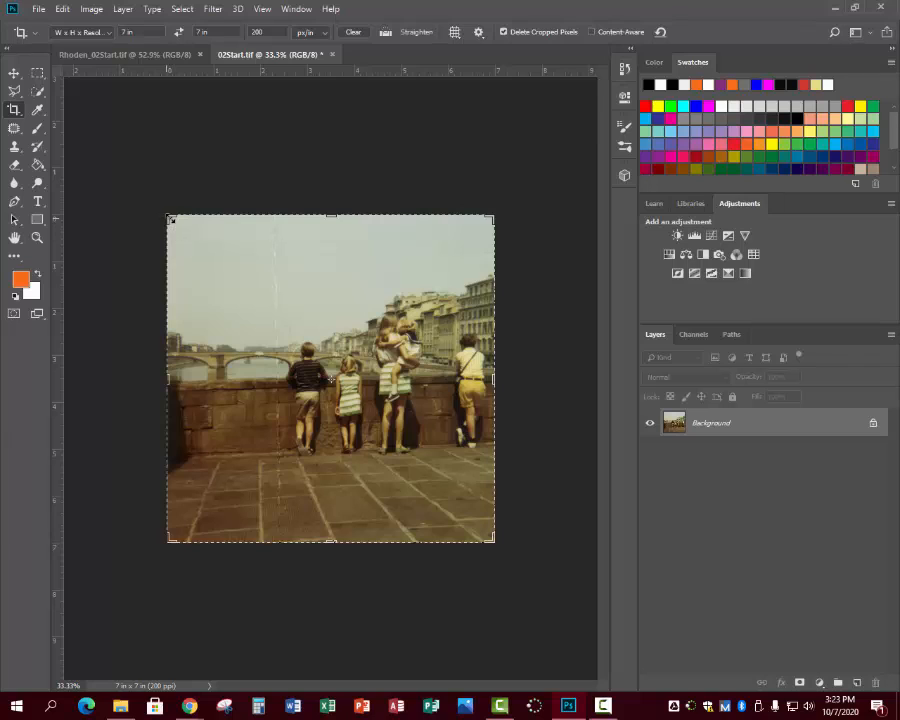
{"action": "left_click_drag", "start_coordinate": [172, 232], "coordinate": [171, 219]}
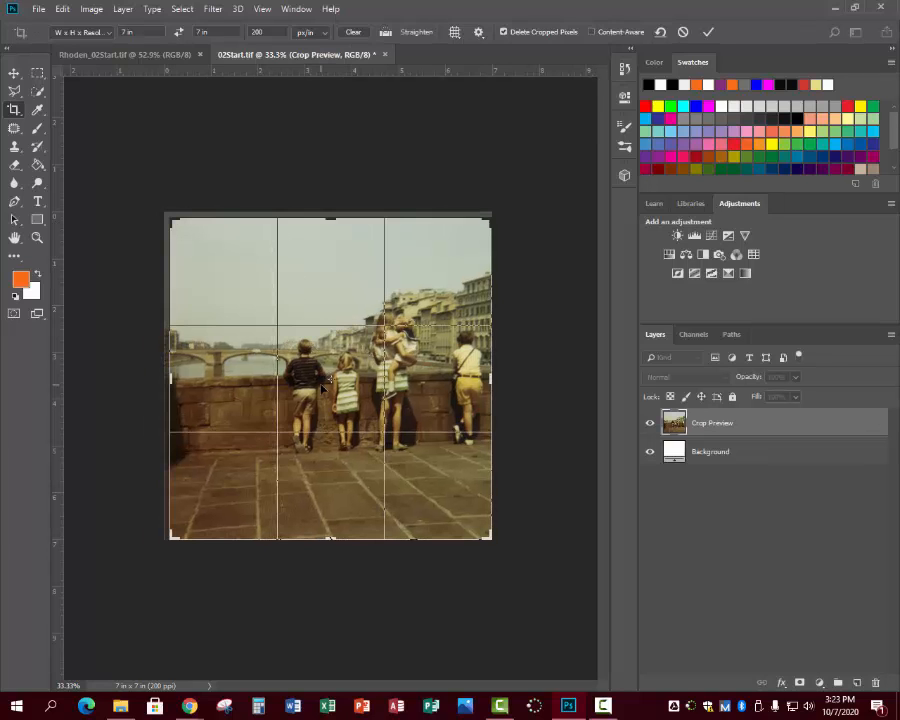
{"action": "key", "text": "Return"}
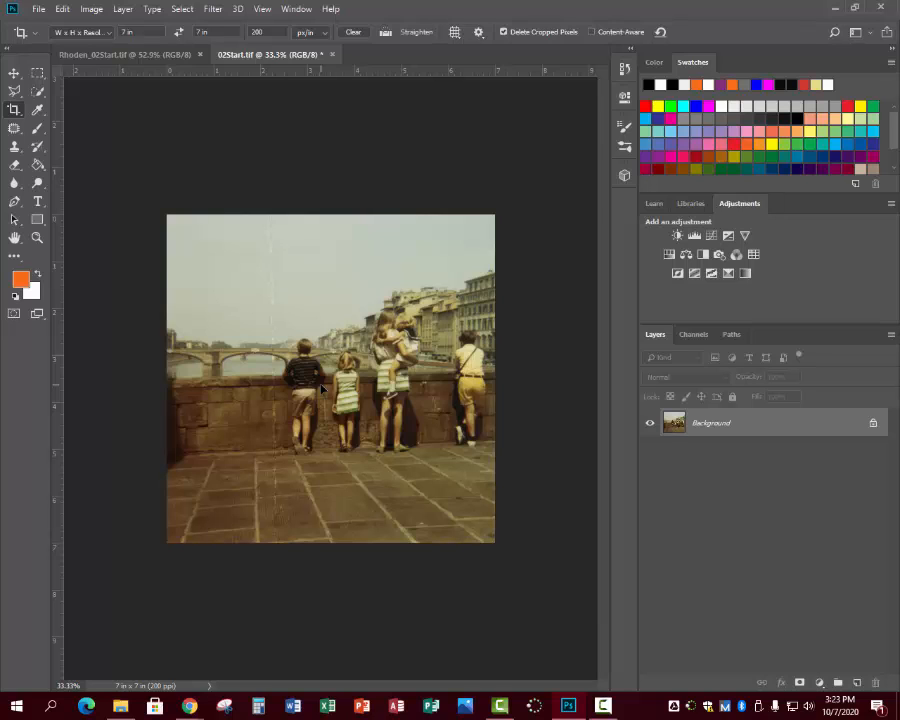
{"action": "left_click", "coordinate": [38, 9]}
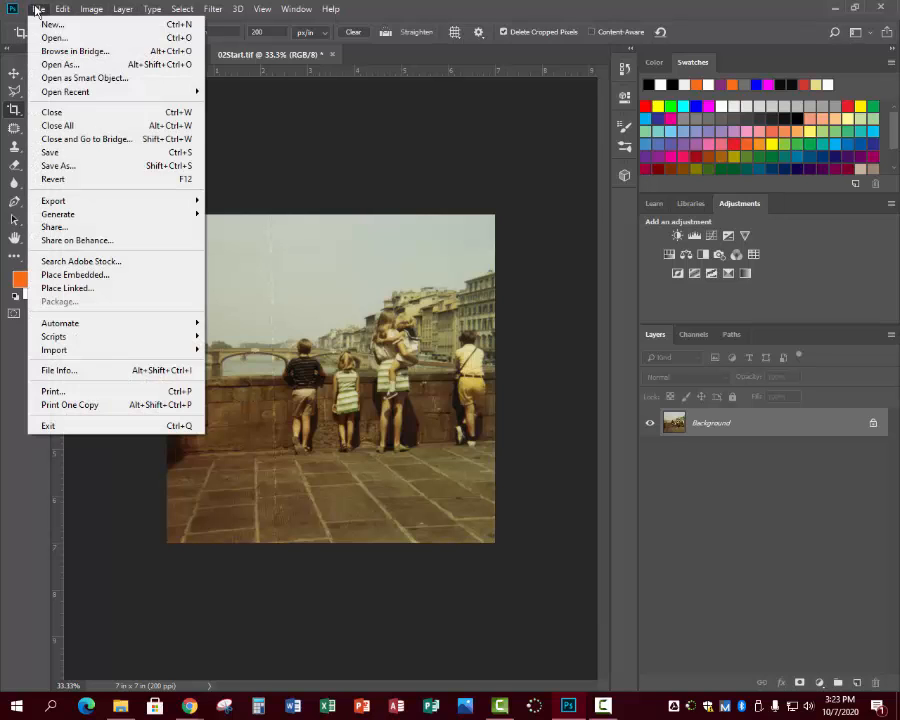
{"action": "left_click", "coordinate": [50, 152]}
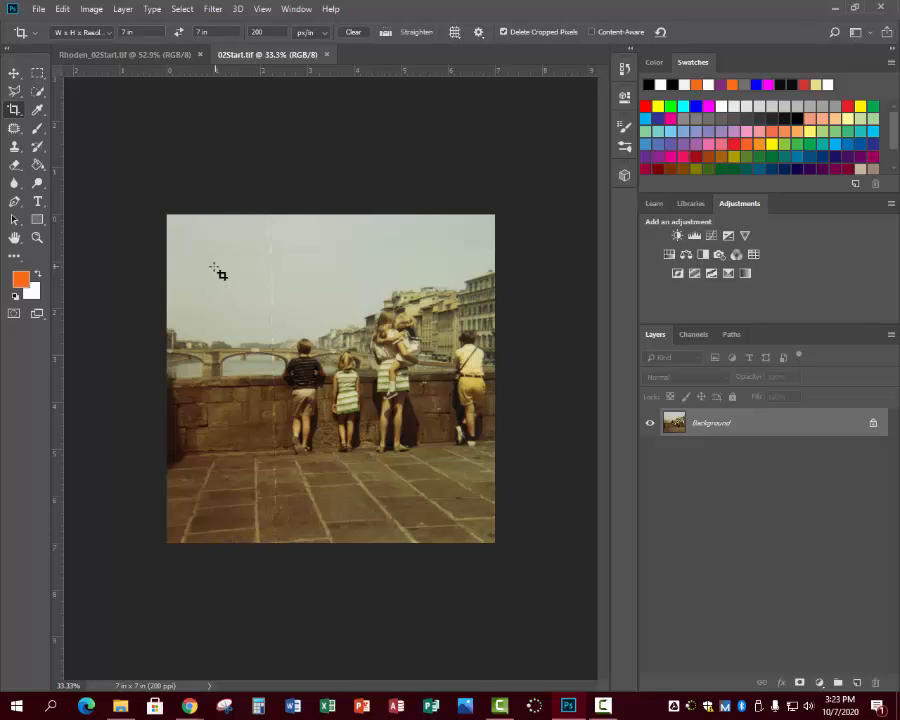
Start saving a copy under Save As and browse to the 20-21 lesson plans' BIM II > Week 8 folder on Google Drive.
{"action": "left_click", "coordinate": [37, 9]}
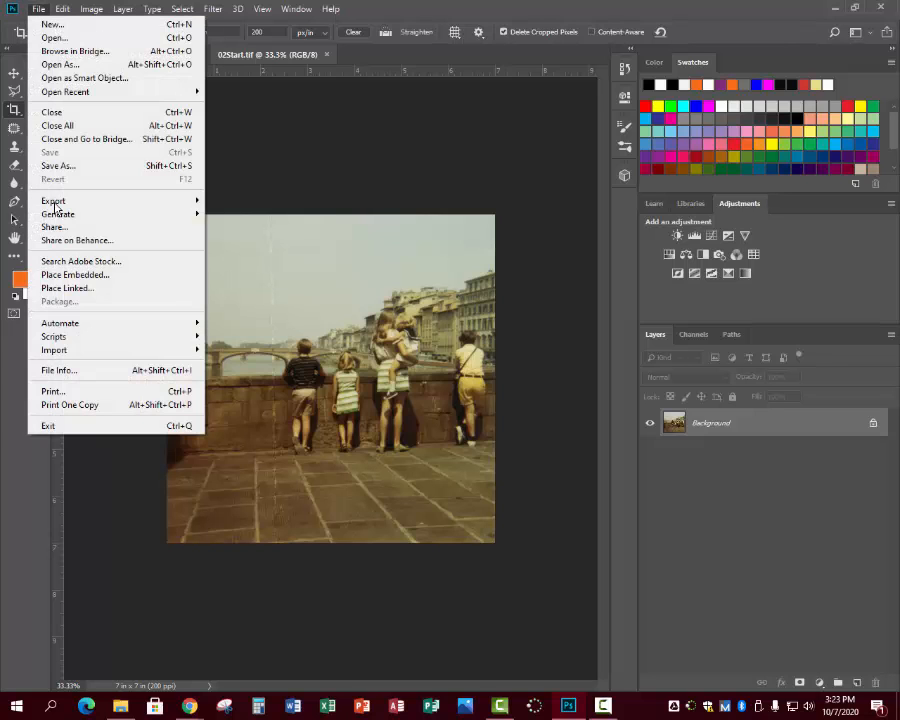
{"action": "left_click", "coordinate": [58, 165]}
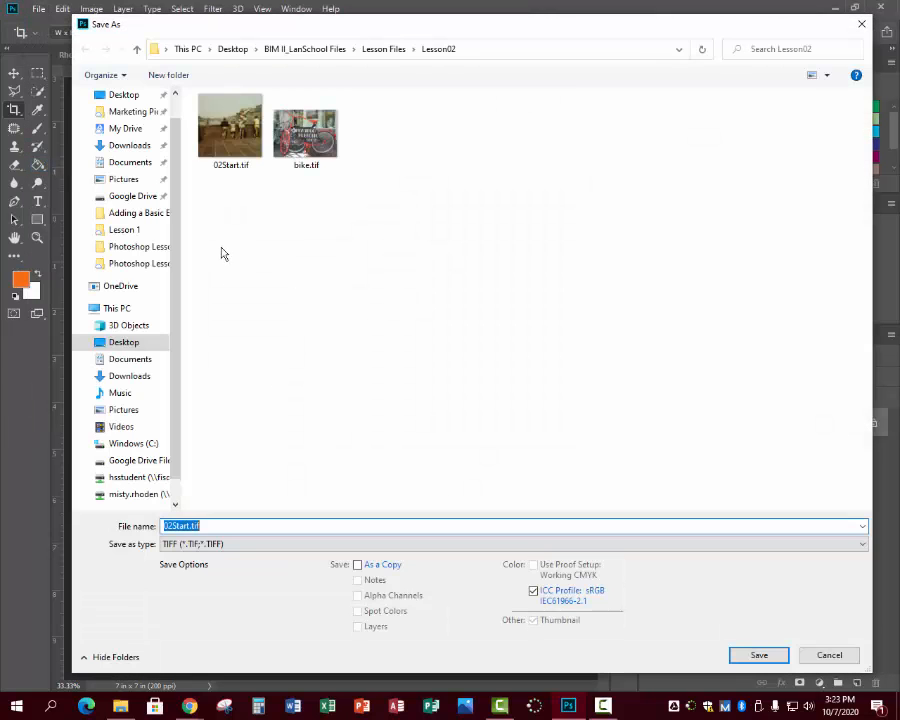
{"action": "left_click", "coordinate": [125, 196]}
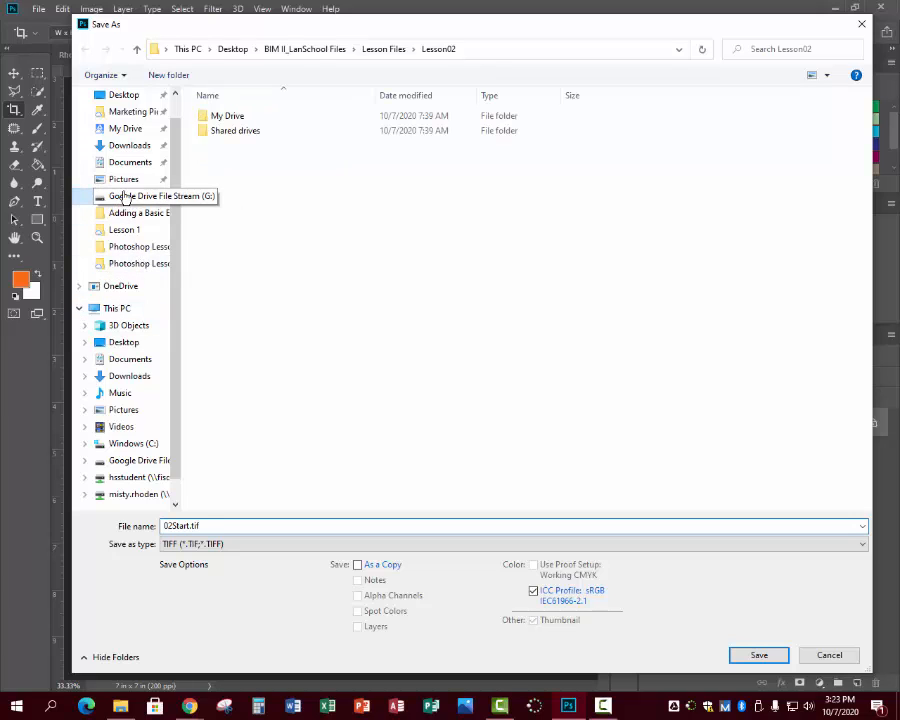
{"action": "double_click", "coordinate": [253, 117]}
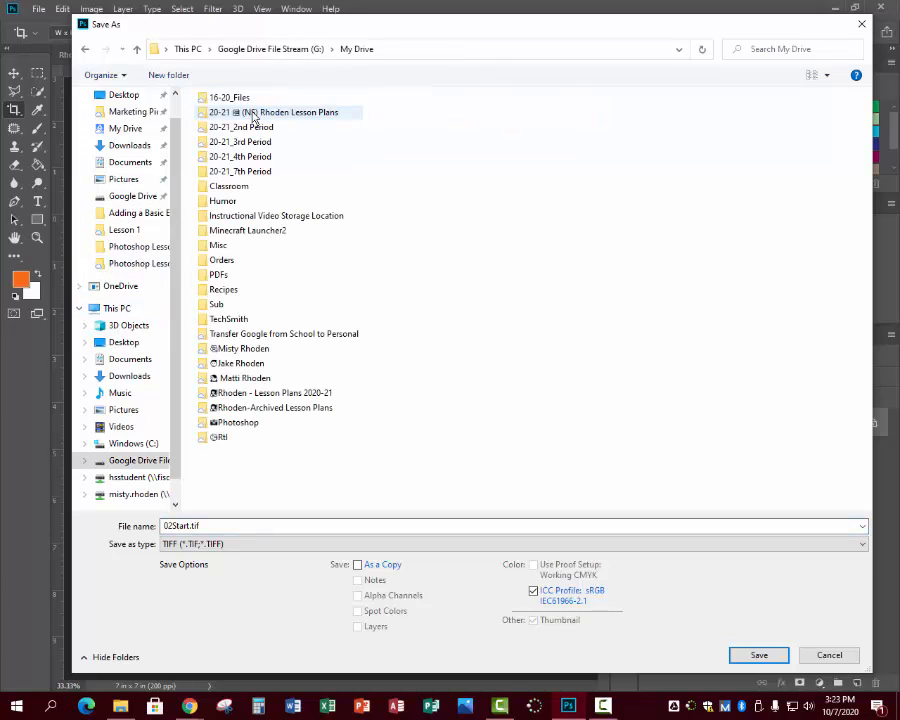
{"action": "double_click", "coordinate": [257, 116]}
{"action": "double_click", "coordinate": [251, 148]}
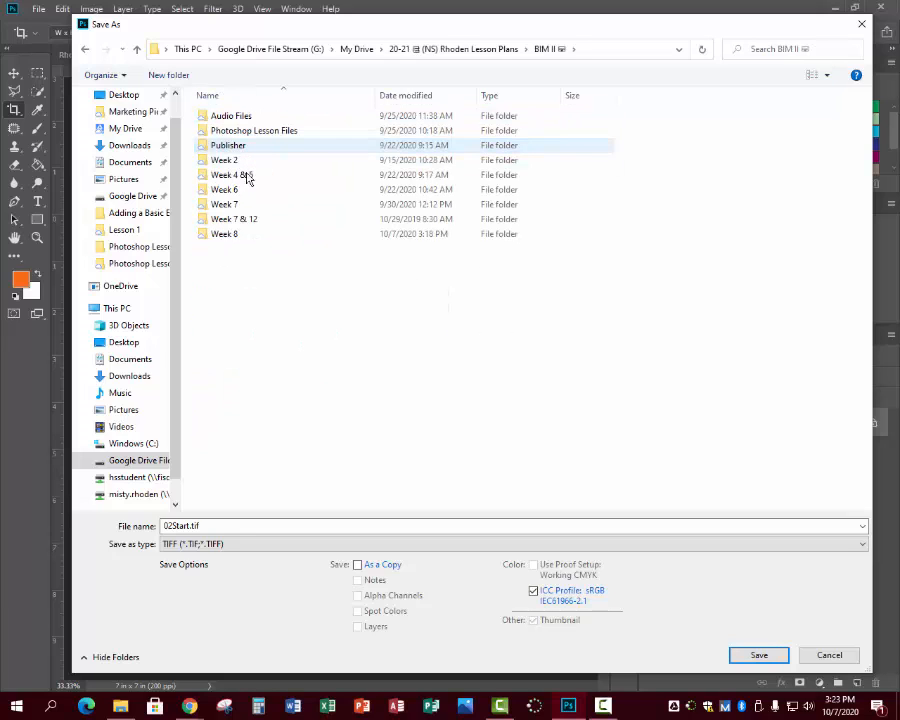
{"action": "double_click", "coordinate": [225, 234]}
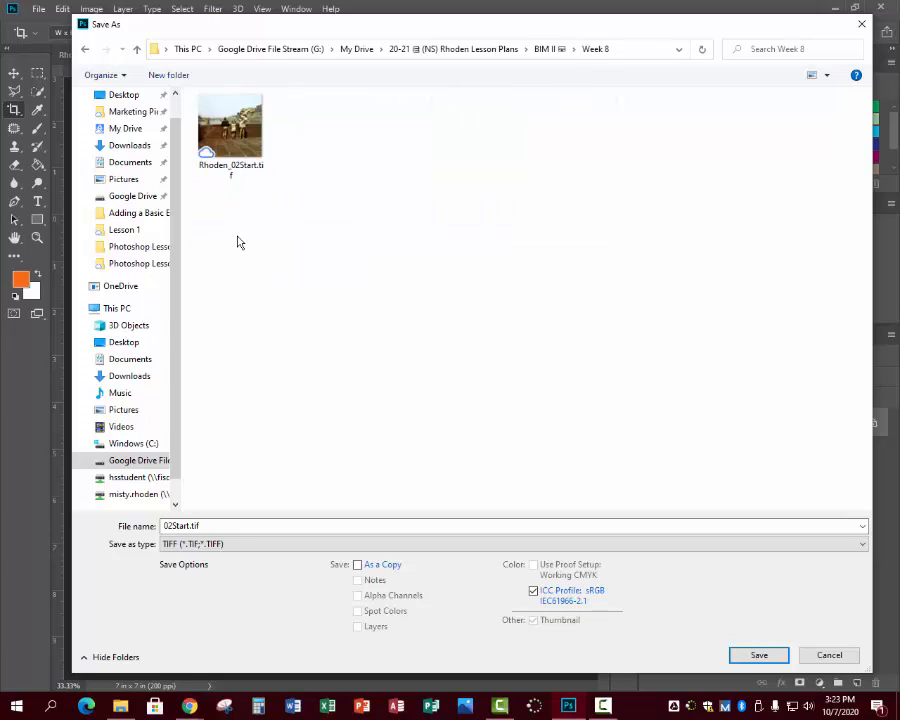
Create a folder named Lesson 2 inside Week 8 for the saved photo.
{"action": "left_click", "coordinate": [166, 75]}
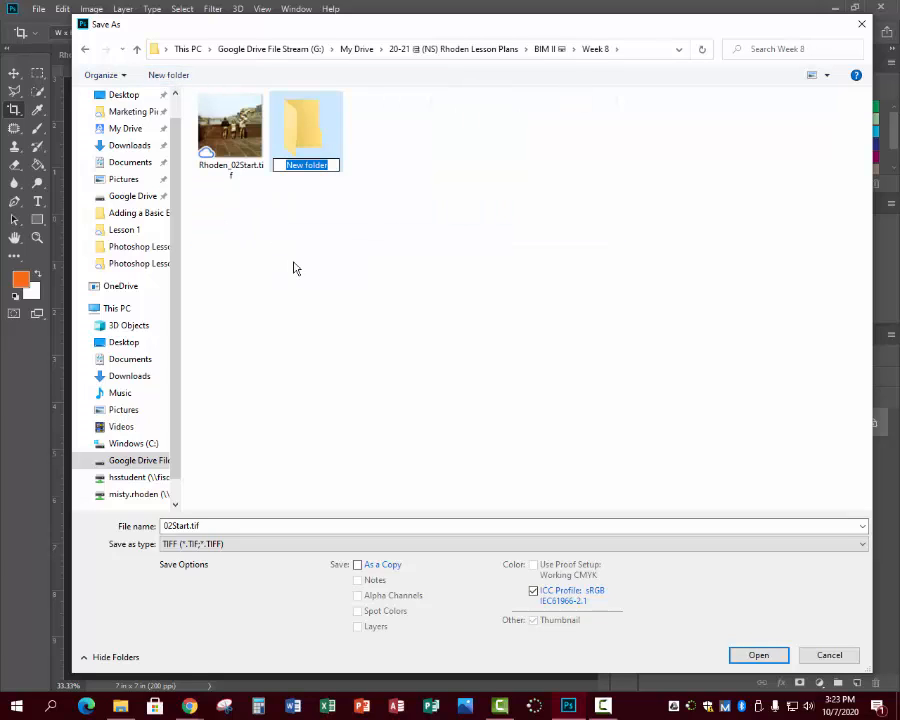
{"action": "type", "text": "Less"}
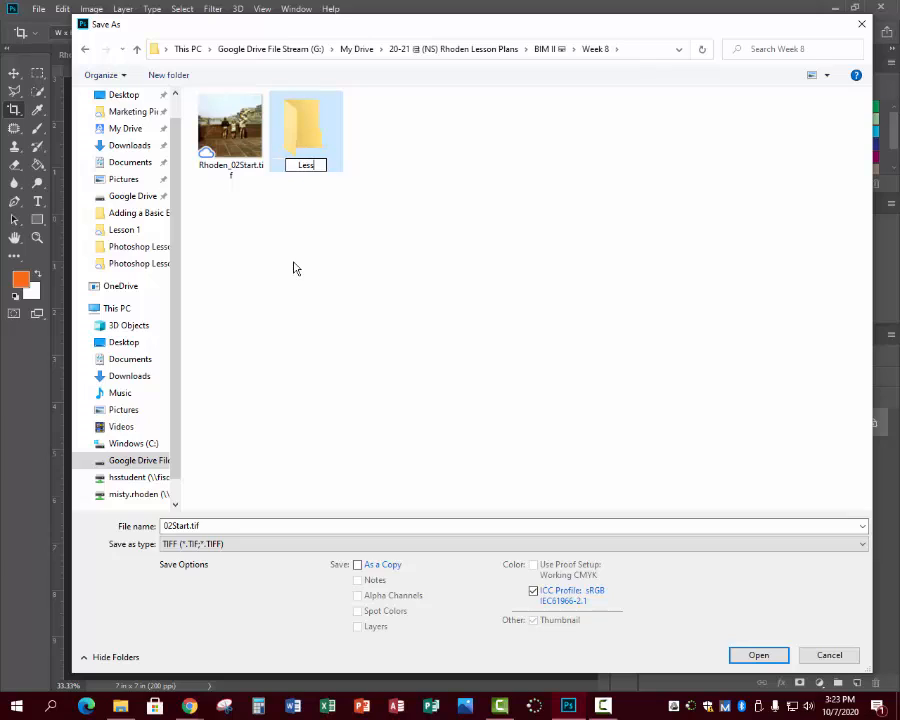
{"action": "type", "text": "on 2"}
{"action": "left_click", "coordinate": [762, 657]}
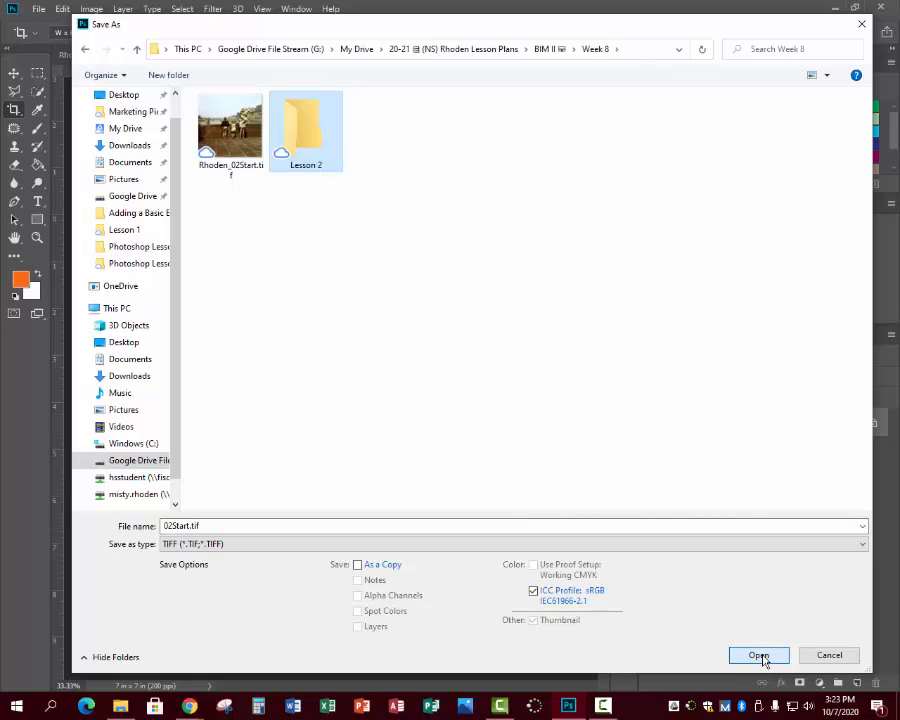
Go into the new Lesson 2 folder and prefix the file name 02Start.tif with the last name and an underscore.
{"action": "left_click", "coordinate": [759, 655]}
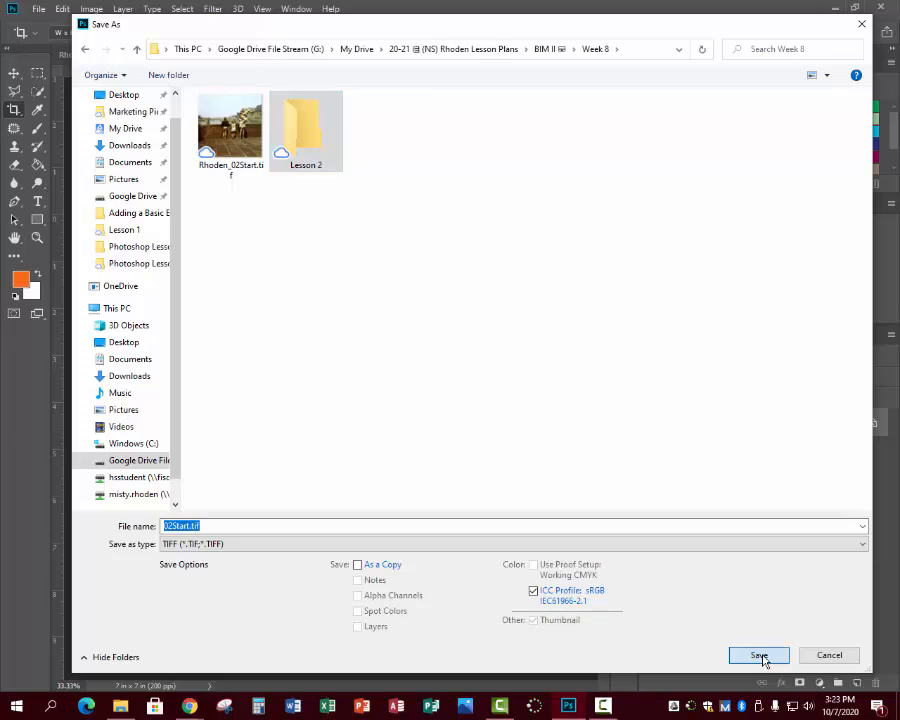
{"action": "left_click", "coordinate": [165, 527]}
{"action": "type", "text": "Rhoden"}
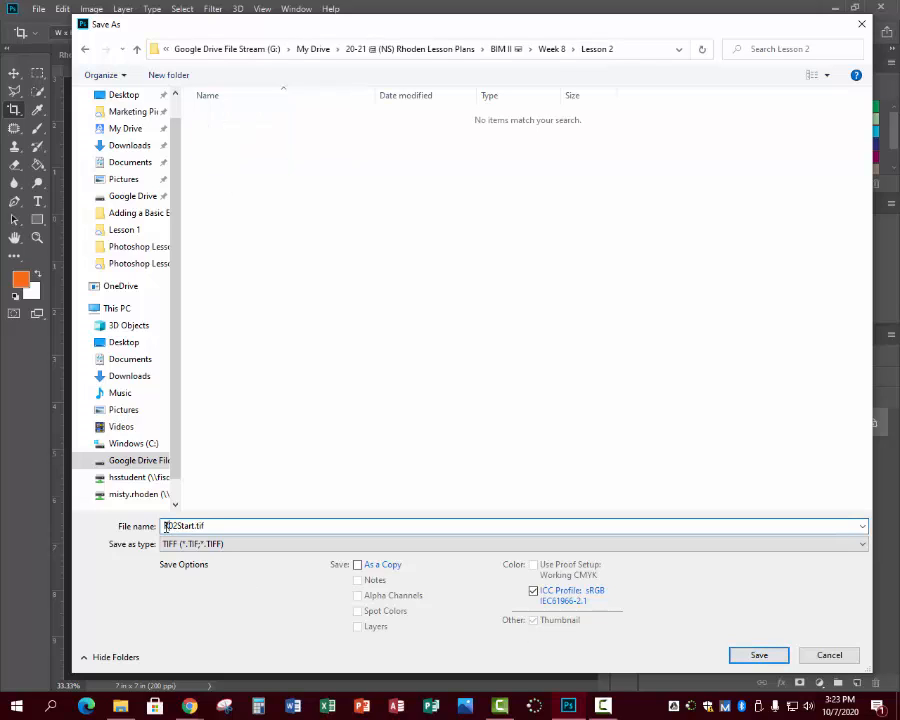
{"action": "type", "text": "_"}
{"action": "right_click", "coordinate": [287, 266]}
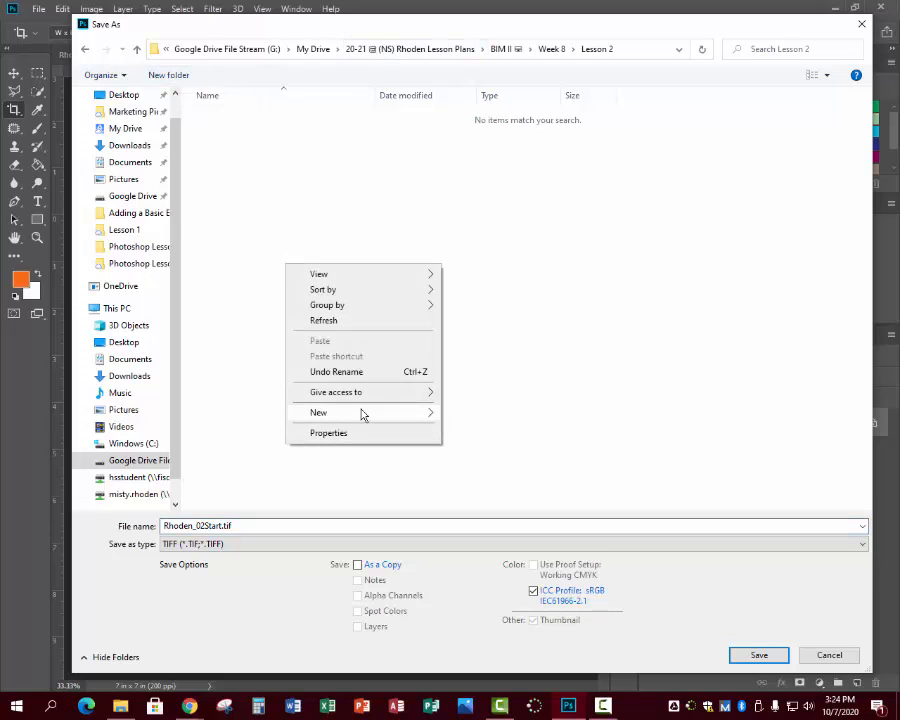
{"action": "mouse_move", "coordinate": [394, 413]}
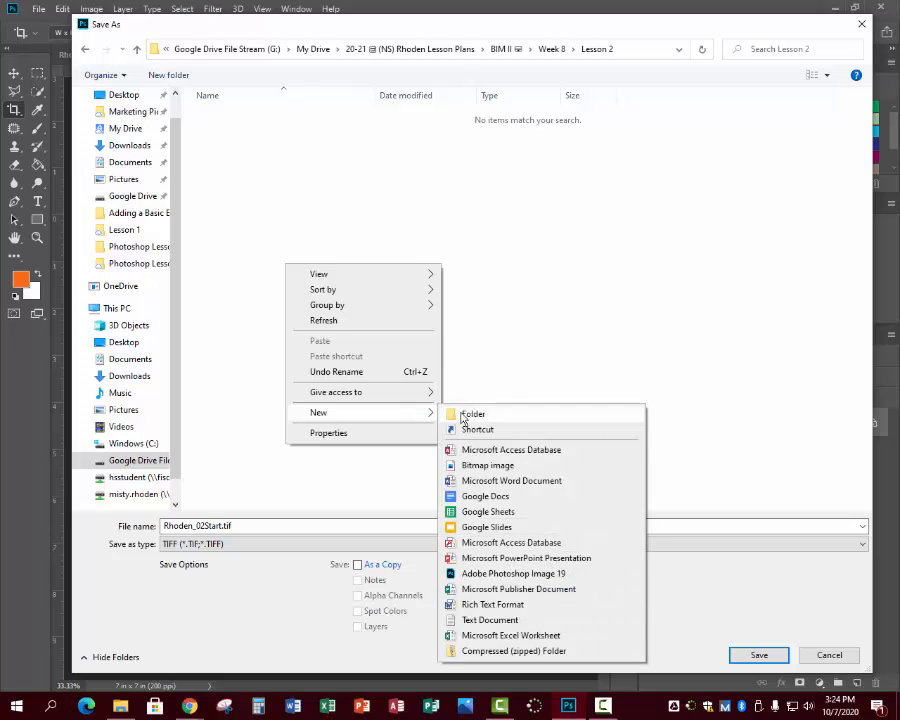
{"action": "left_click", "coordinate": [476, 358]}
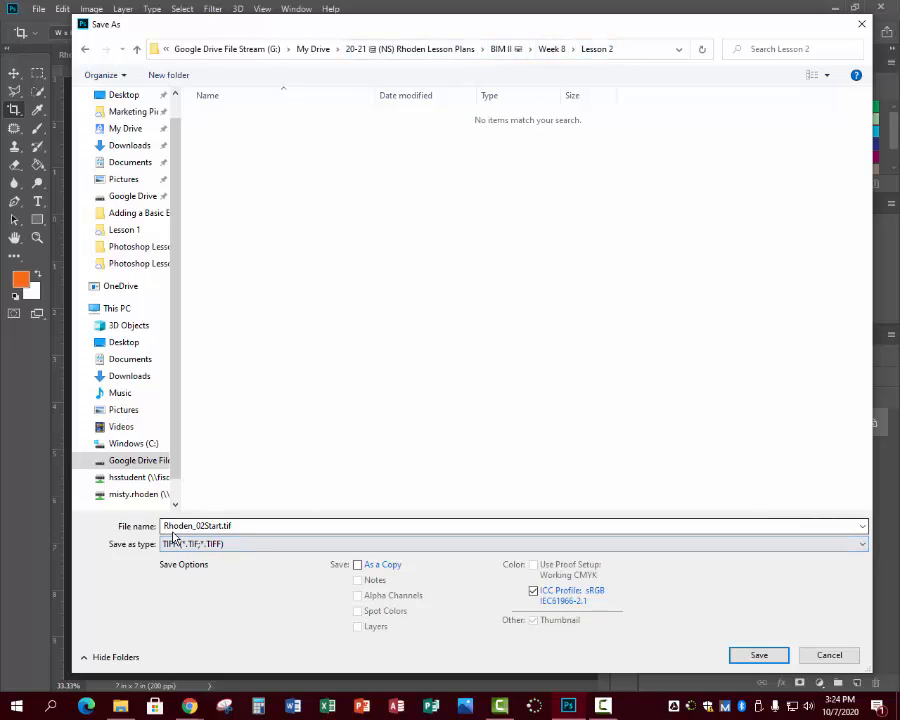
Save the renamed photo as a TIFF with no image compression, interleaved pixel order and Macintosh byte order.
{"action": "left_click", "coordinate": [766, 657]}
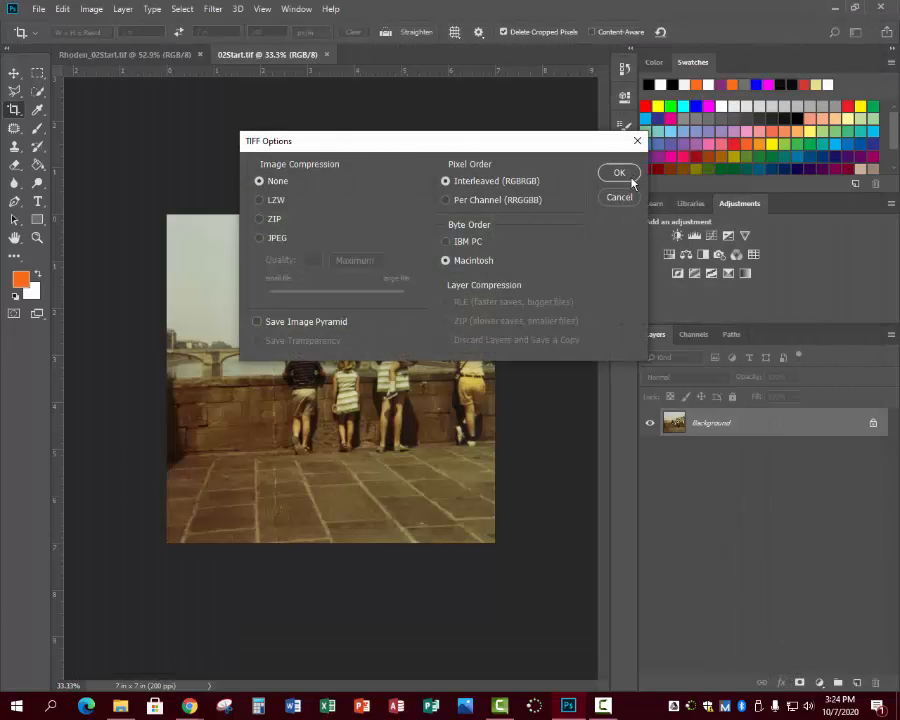
{"action": "left_click", "coordinate": [619, 175]}
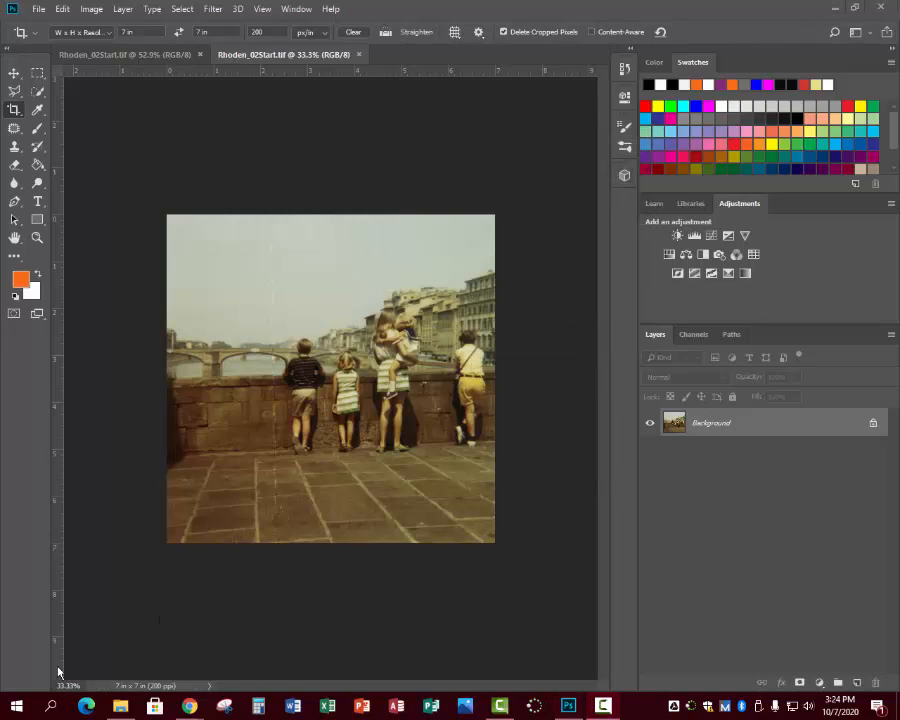
{"action": "left_click", "coordinate": [209, 686]}
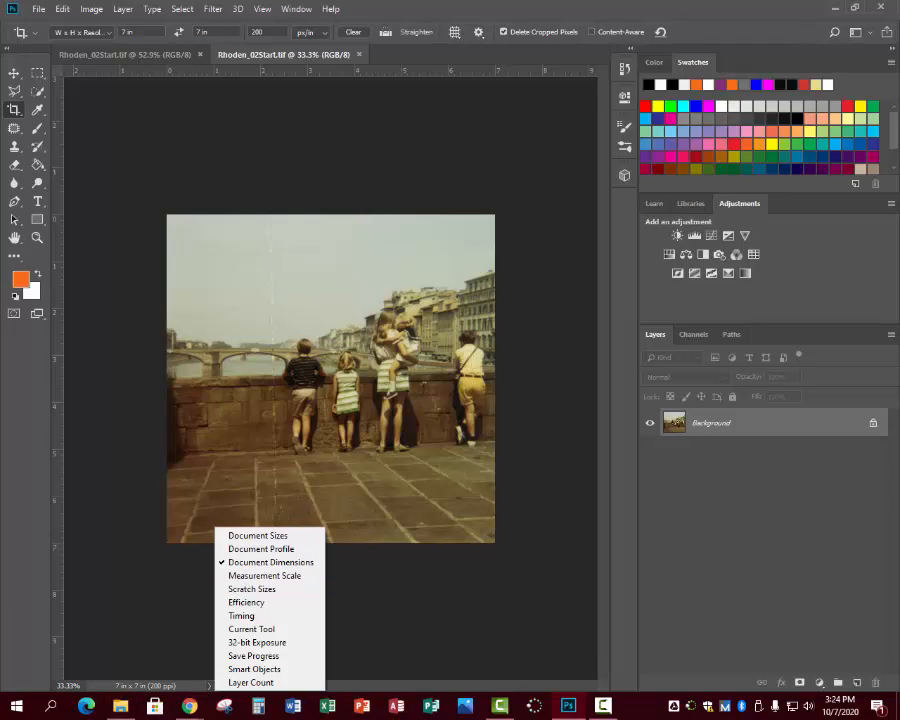
{"action": "left_click", "coordinate": [603, 706]}
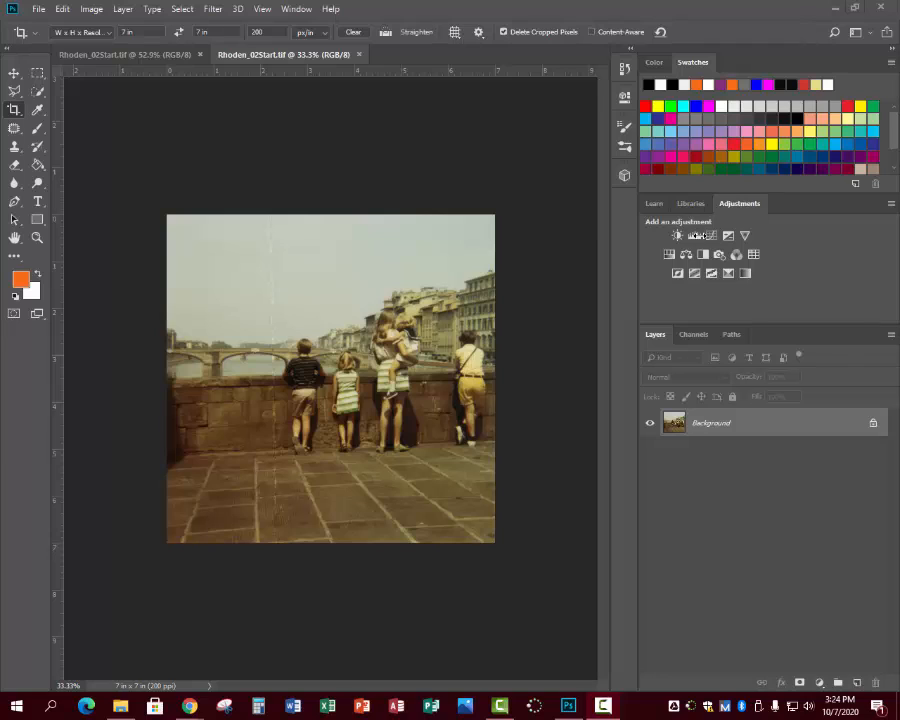
Add a Curves adjustment layer and set its white point by sampling the white at the top of the small girl's striped dress.
{"action": "left_click", "coordinate": [712, 236]}
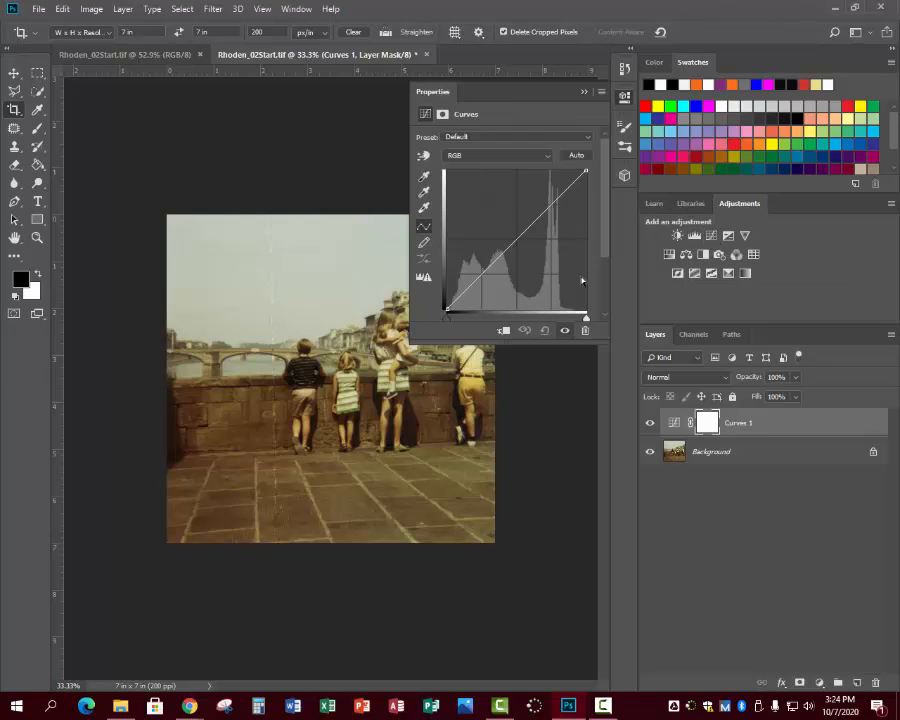
{"action": "left_click", "coordinate": [423, 210]}
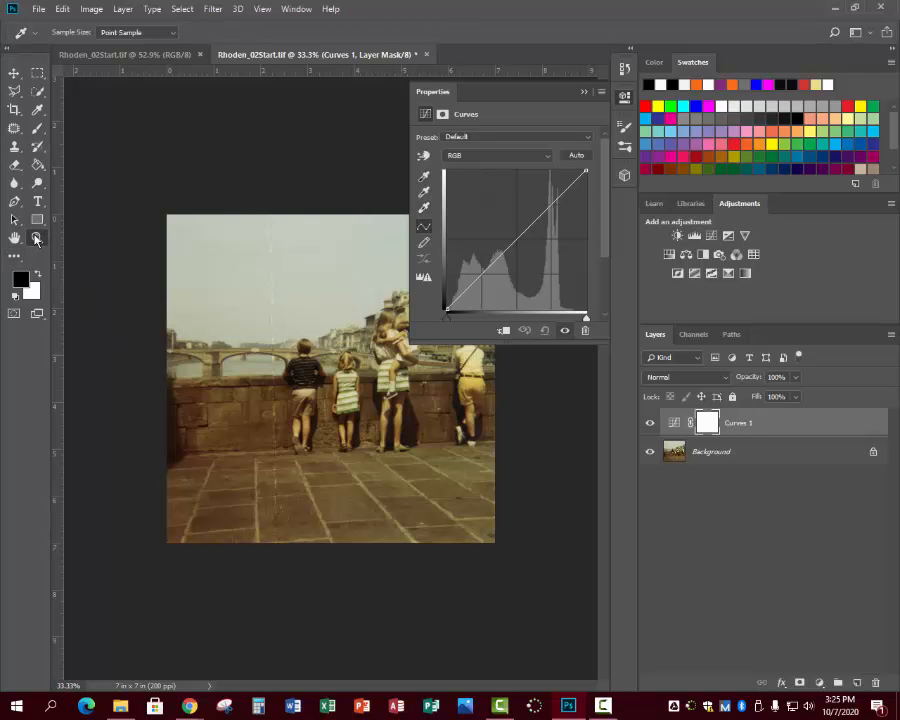
{"action": "left_click", "coordinate": [37, 237]}
{"action": "left_click", "coordinate": [330, 468]}
{"action": "left_click", "coordinate": [404, 465]}
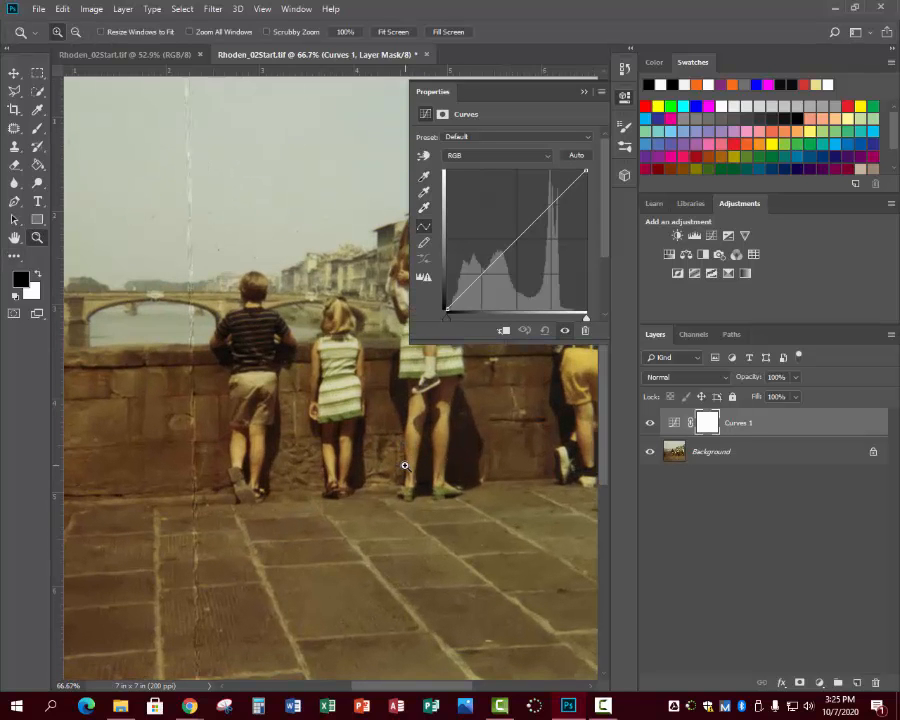
{"action": "left_click", "coordinate": [390, 440]}
{"action": "left_click", "coordinate": [388, 442]}
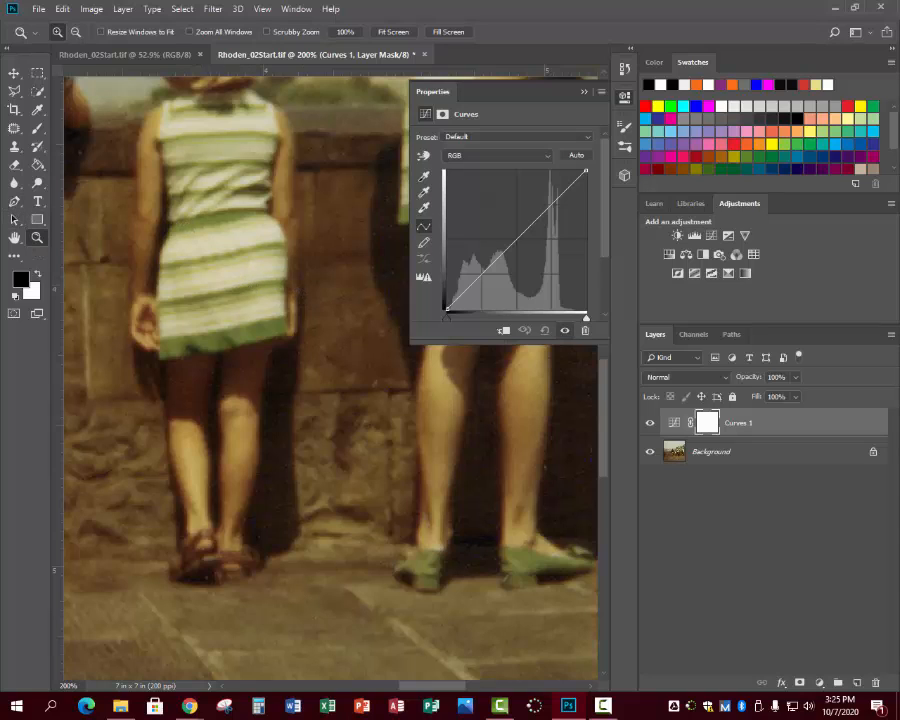
{"action": "left_click", "coordinate": [14, 222]}
{"action": "left_click_drag", "start_coordinate": [281, 344], "coordinate": [338, 390]}
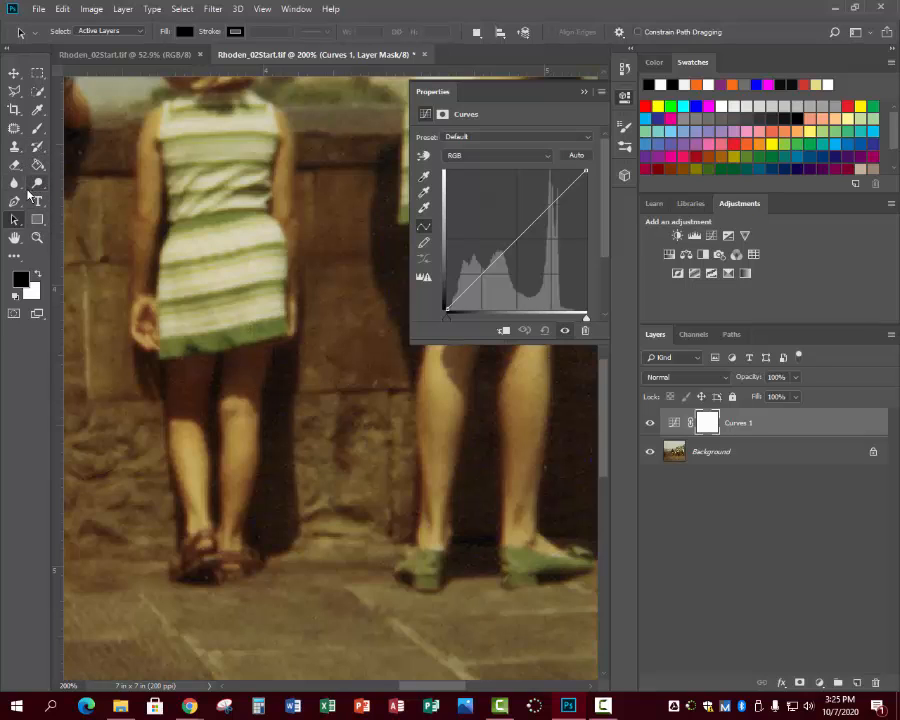
{"action": "left_click", "coordinate": [36, 236]}
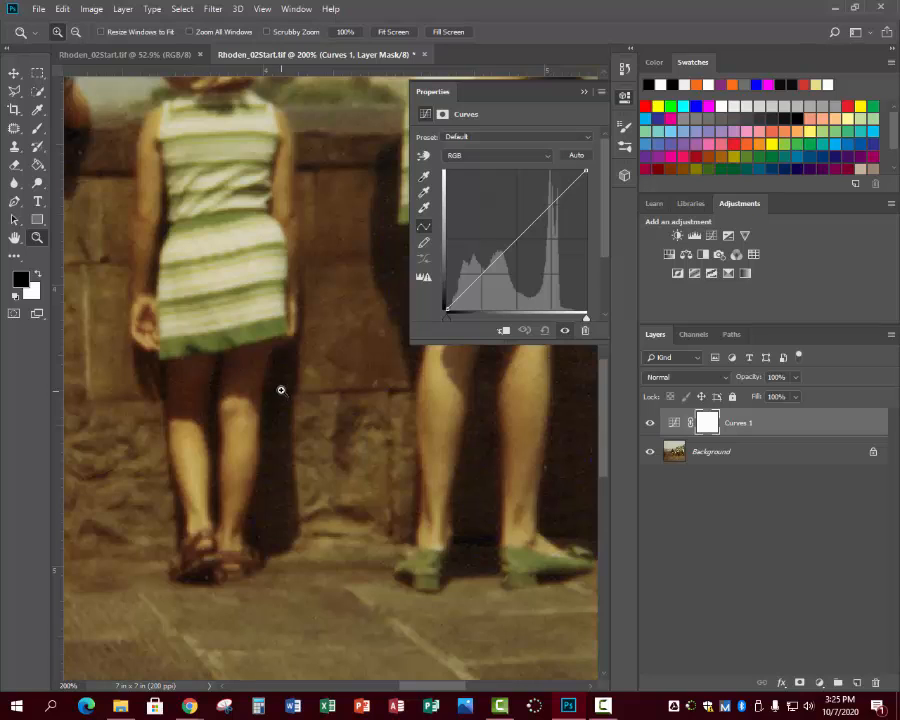
{"action": "left_click", "coordinate": [424, 208]}
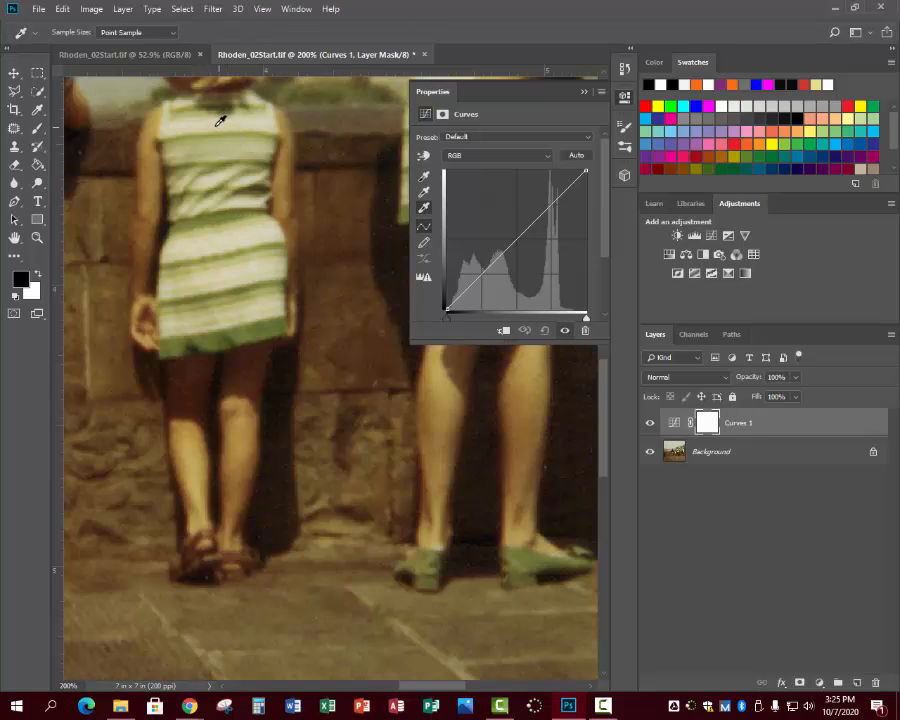
{"action": "left_click", "coordinate": [184, 122]}
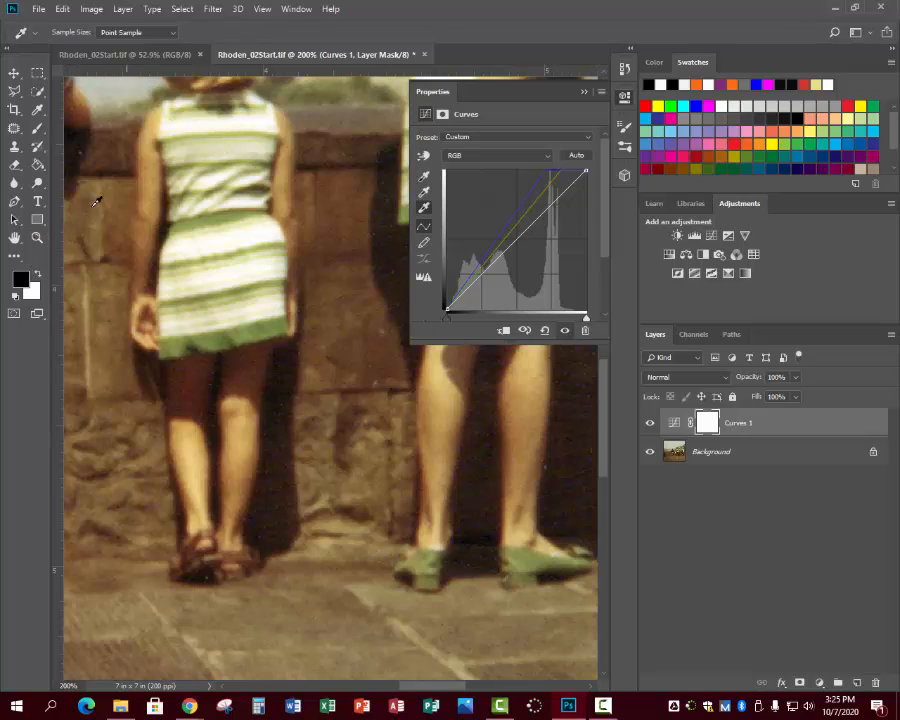
{"action": "left_click", "coordinate": [37, 243]}
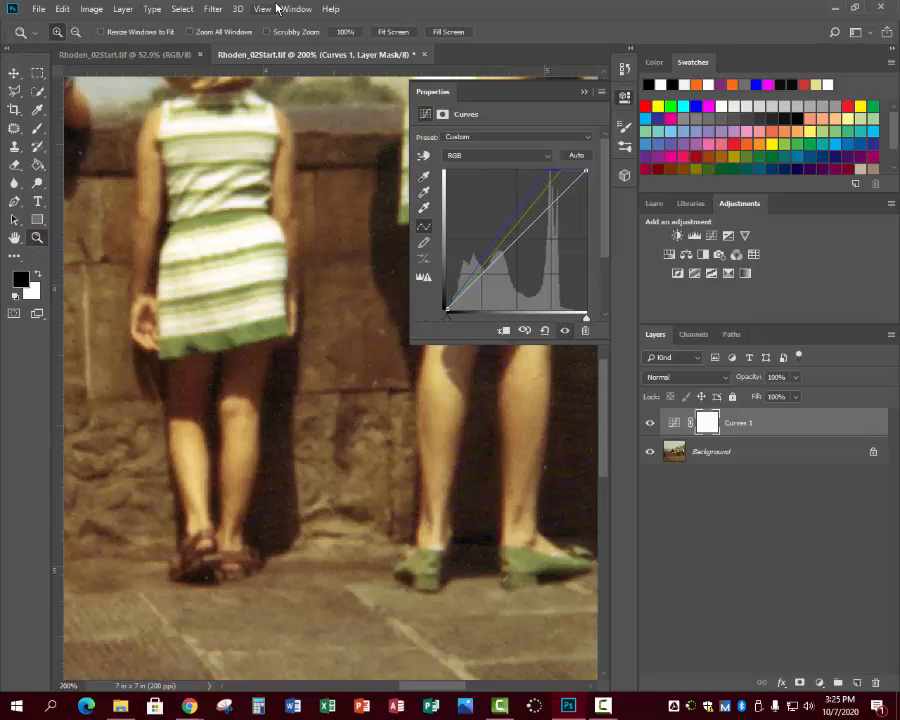
{"action": "left_click", "coordinate": [394, 34]}
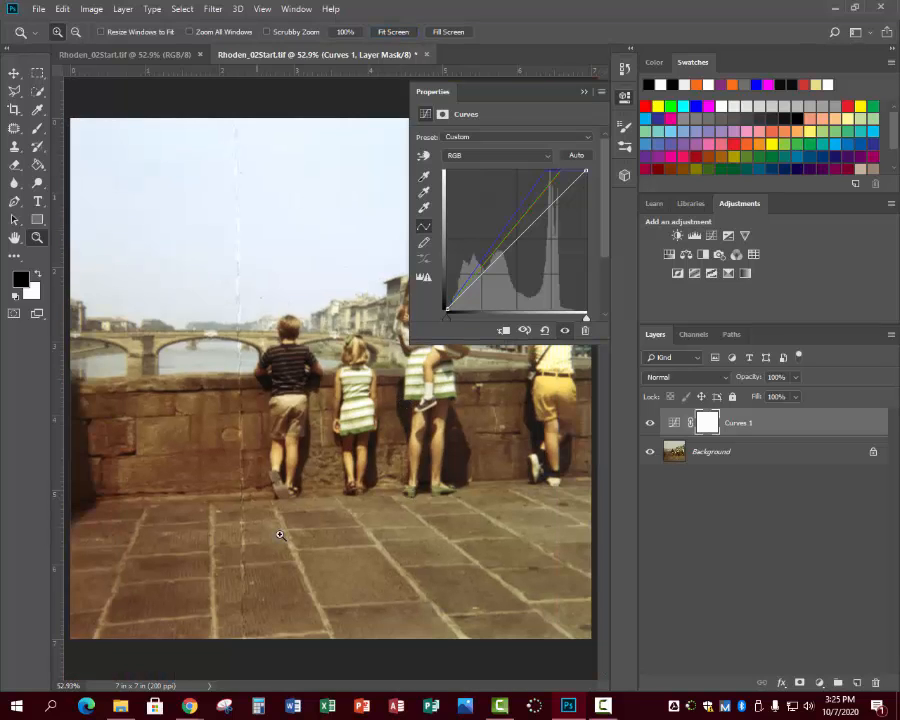
{"action": "left_click", "coordinate": [585, 93]}
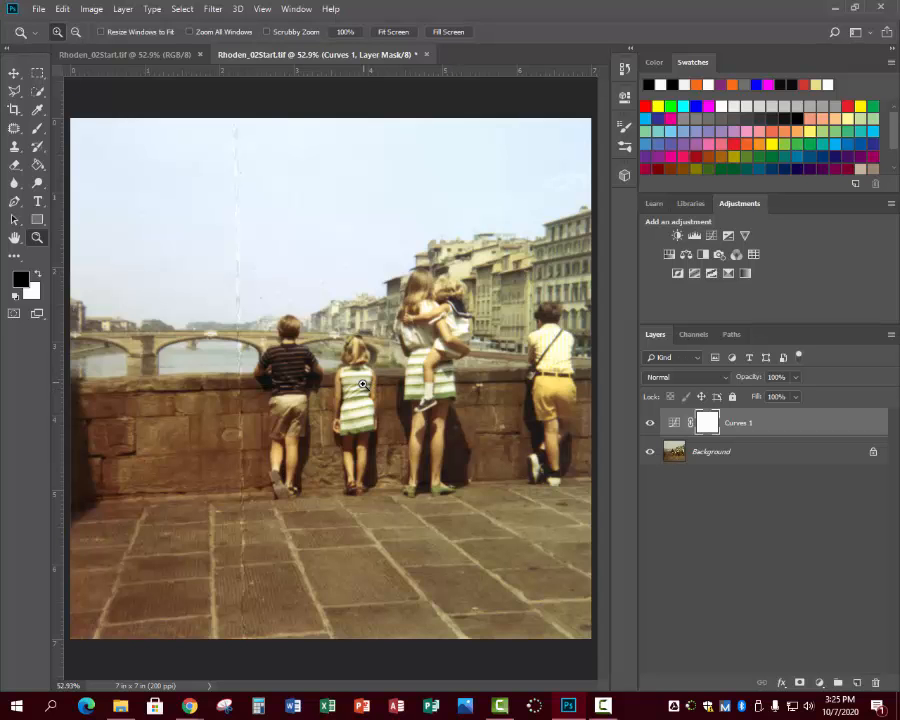
Add a second Curves adjustment layer and a Levels adjustment layer with shadow input 15 and midtones .90.
{"action": "left_click_drag", "start_coordinate": [372, 414], "coordinate": [372, 414]}
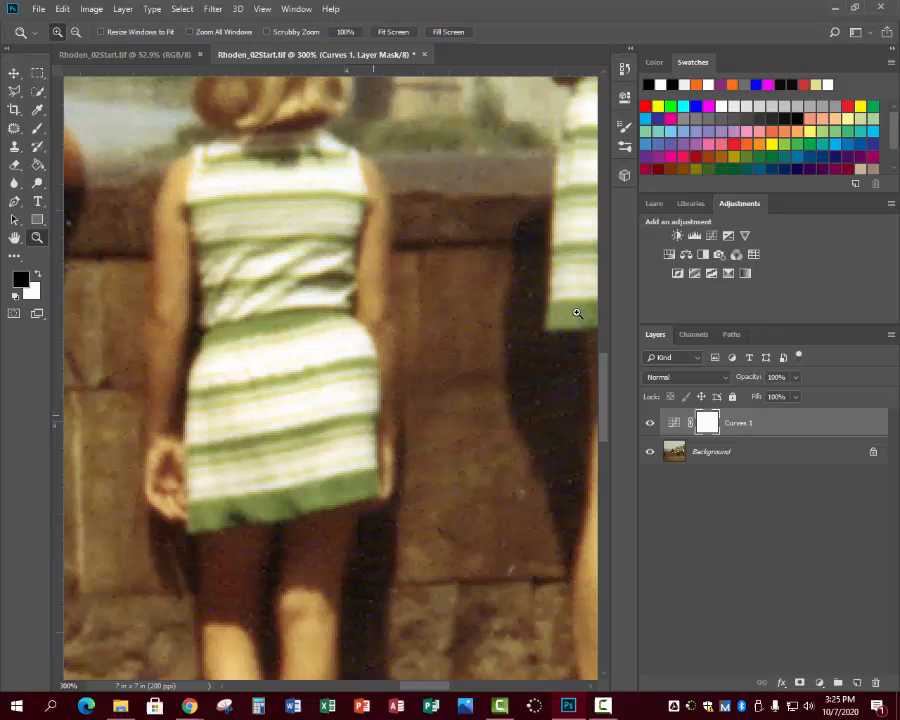
{"action": "left_click", "coordinate": [711, 235]}
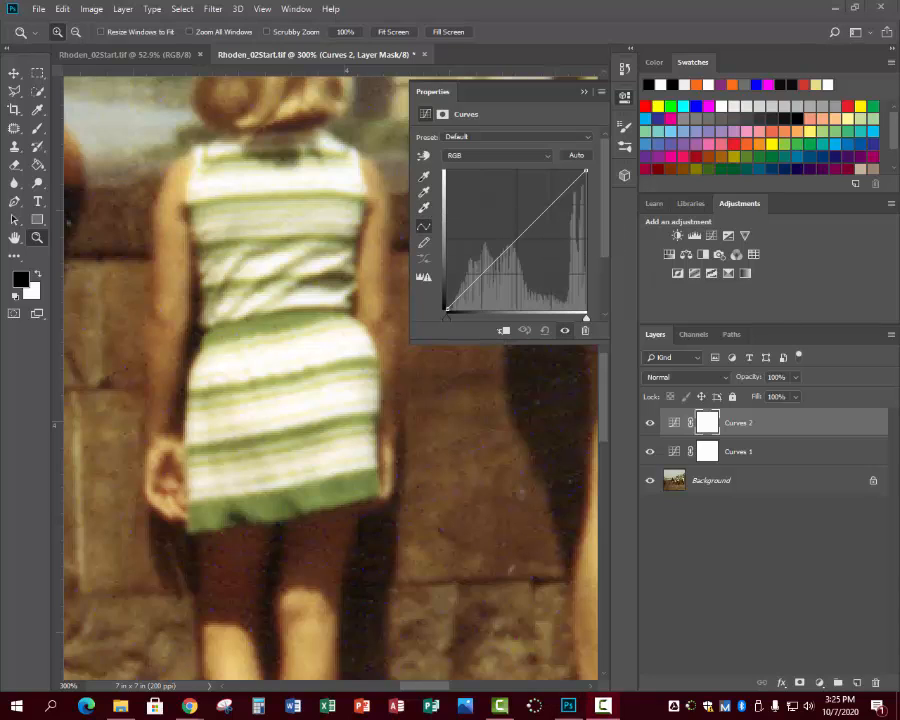
{"action": "left_click", "coordinate": [694, 236]}
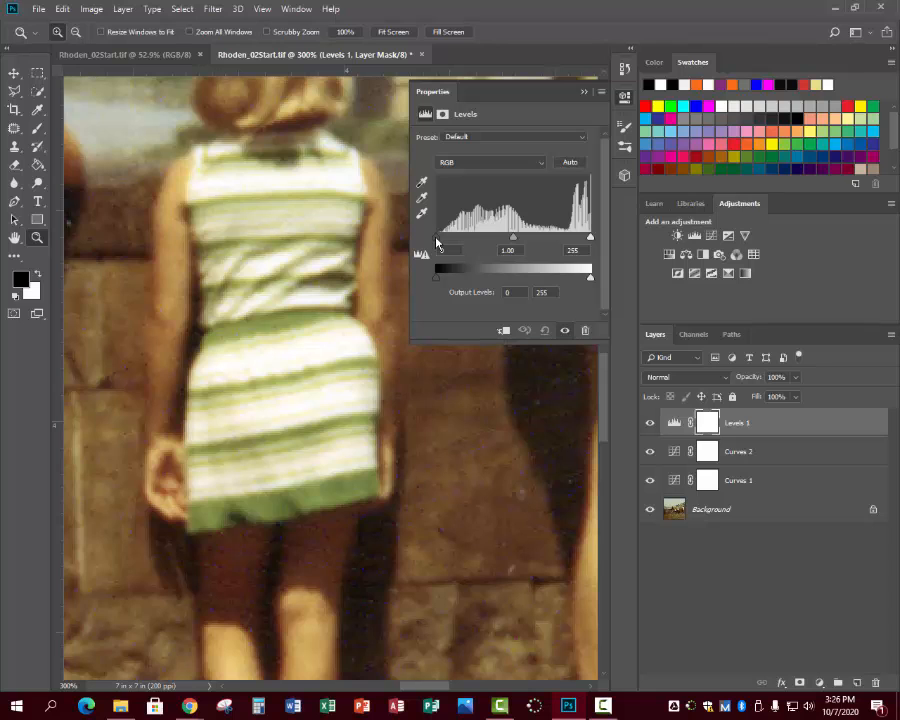
{"action": "left_click_drag", "start_coordinate": [437, 241], "coordinate": [446, 244]}
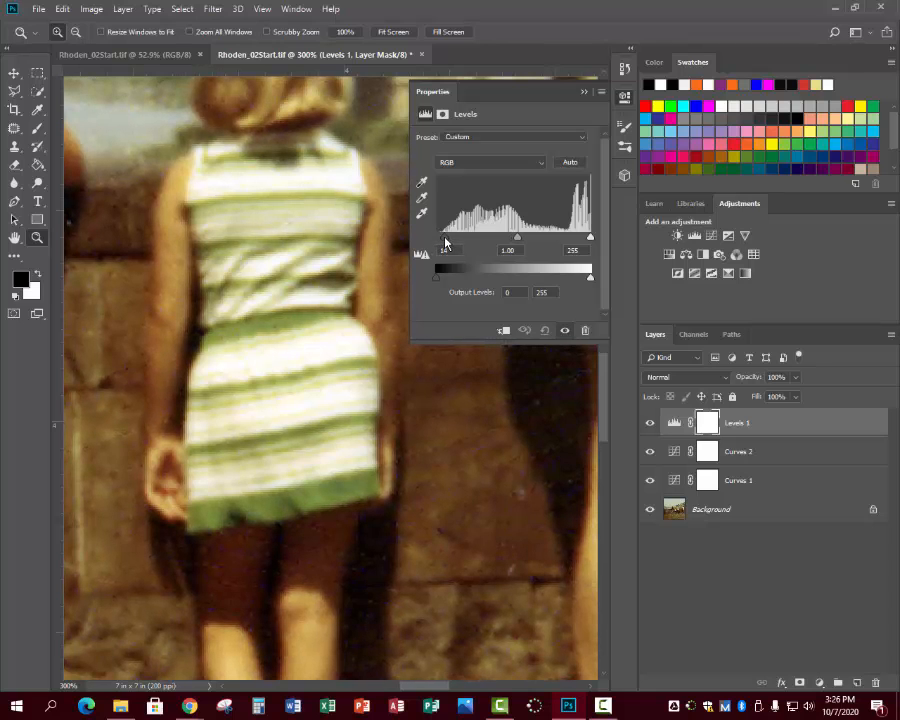
{"action": "type", "text": "15"}
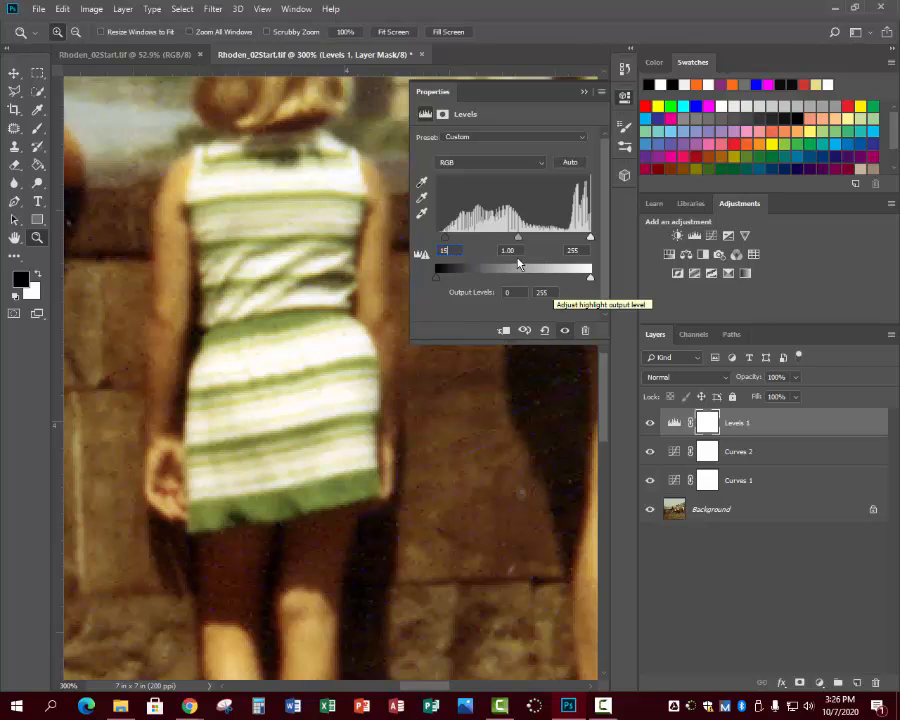
{"action": "left_click_drag", "start_coordinate": [519, 251], "coordinate": [490, 259]}
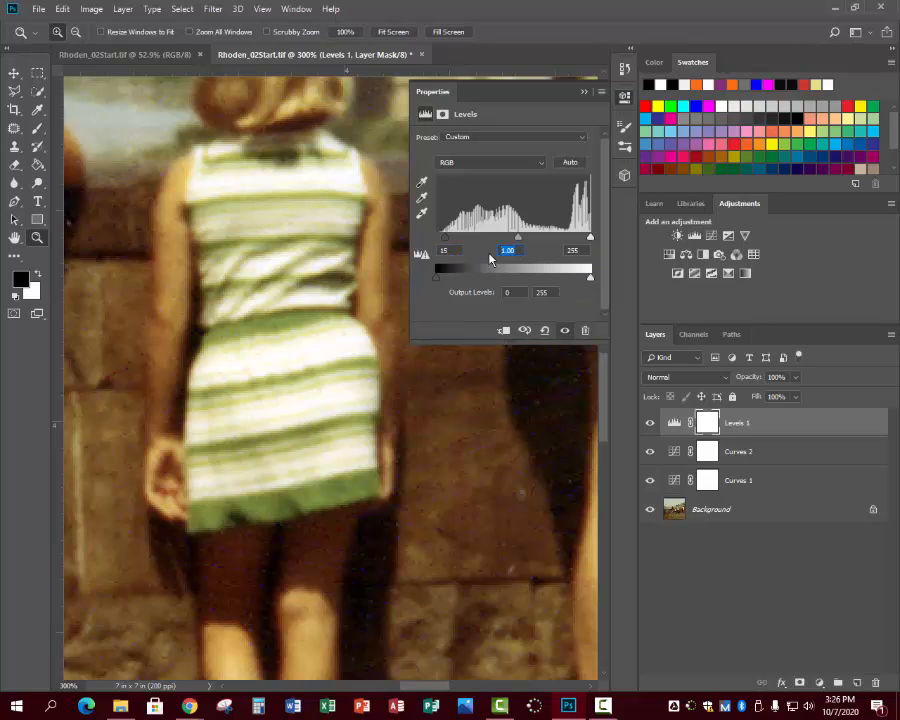
{"action": "type", "text": ".90"}
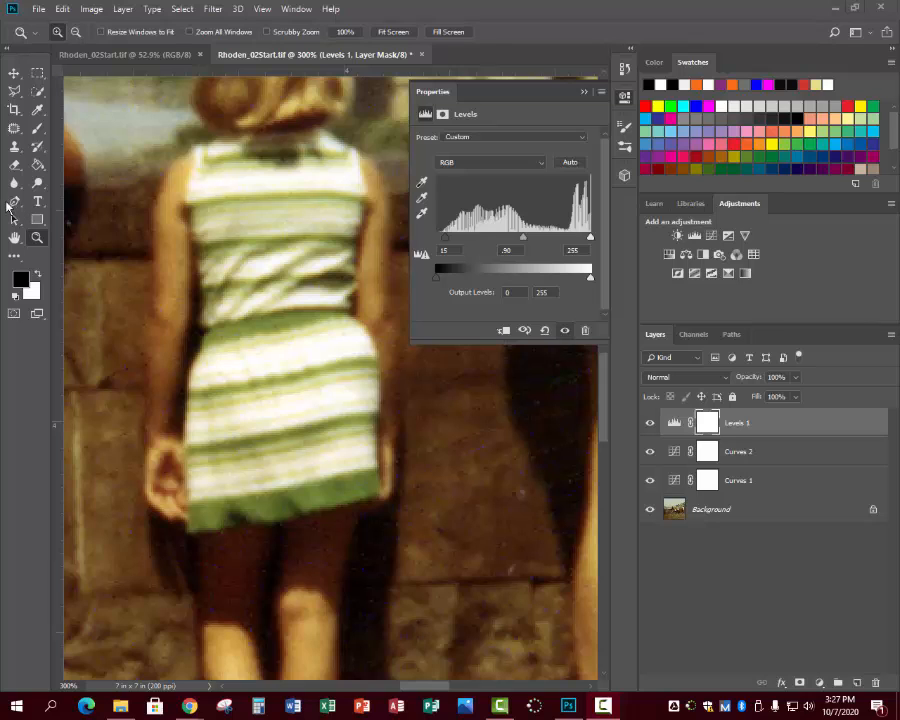
Flatten the image's layers and undo the flattening.
{"action": "left_click", "coordinate": [121, 9]}
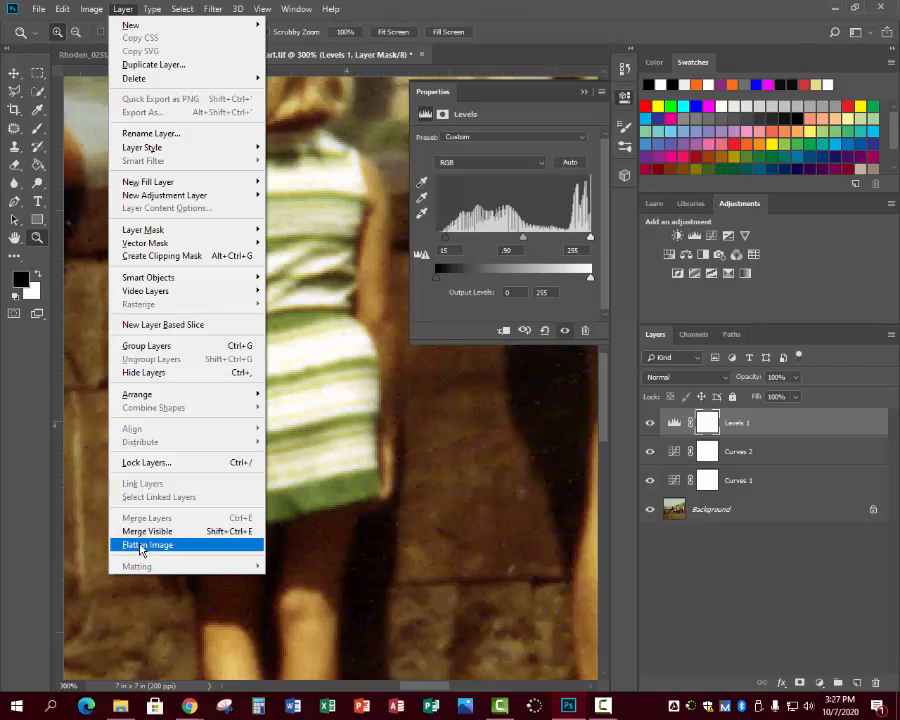
{"action": "left_click", "coordinate": [141, 548]}
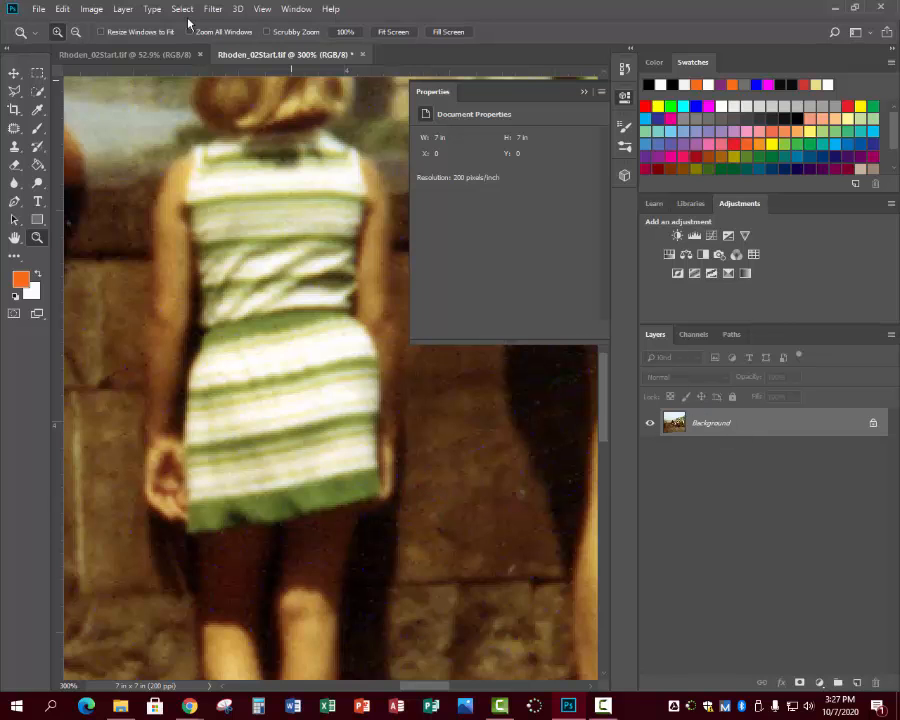
{"action": "left_click", "coordinate": [61, 9]}
{"action": "left_click", "coordinate": [85, 24]}
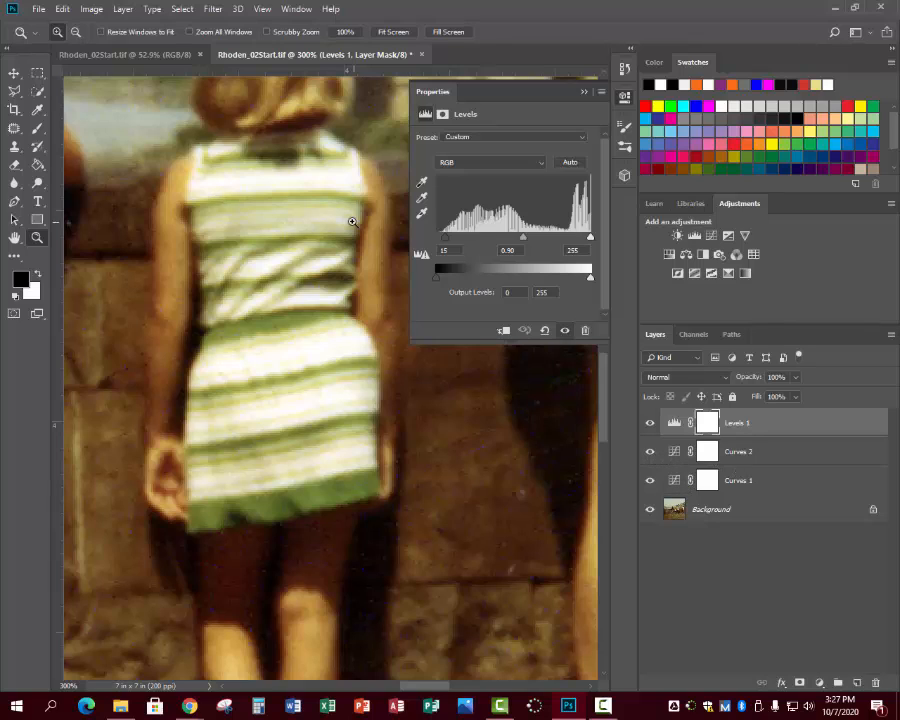
Flatten the Levels and both Curves adjustment layers into the photo's Background layer.
{"action": "left_click", "coordinate": [91, 9]}
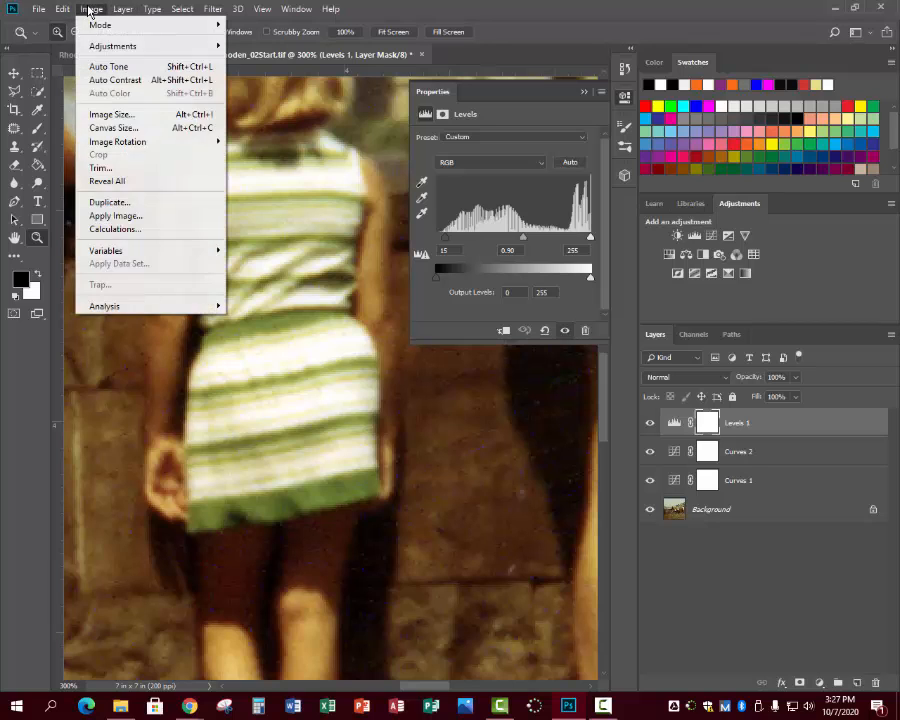
{"action": "mouse_move", "coordinate": [122, 10]}
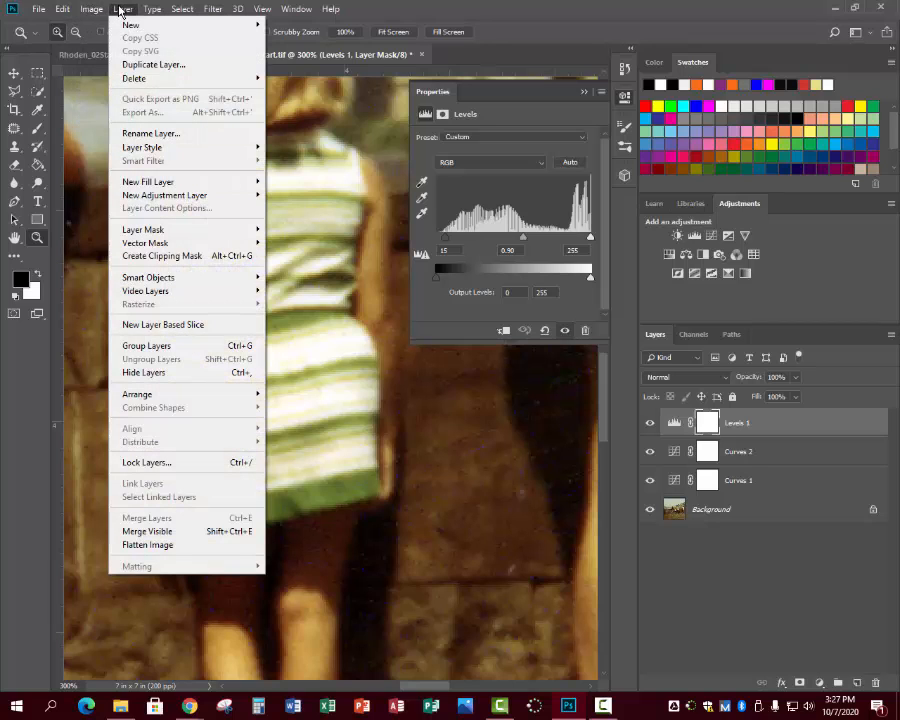
{"action": "left_click", "coordinate": [150, 545]}
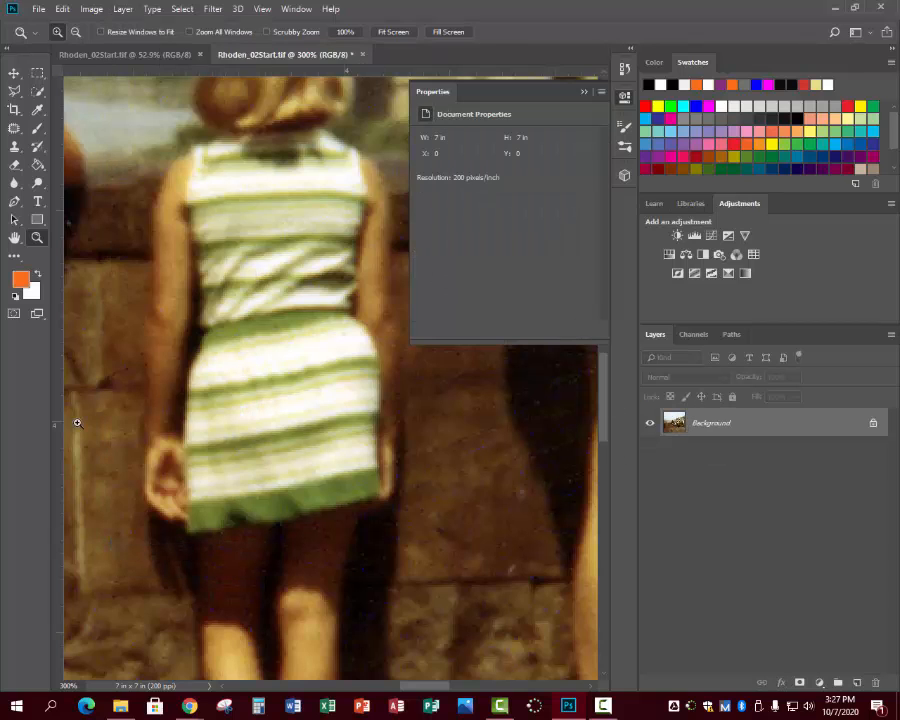
{"action": "left_click", "coordinate": [392, 32]}
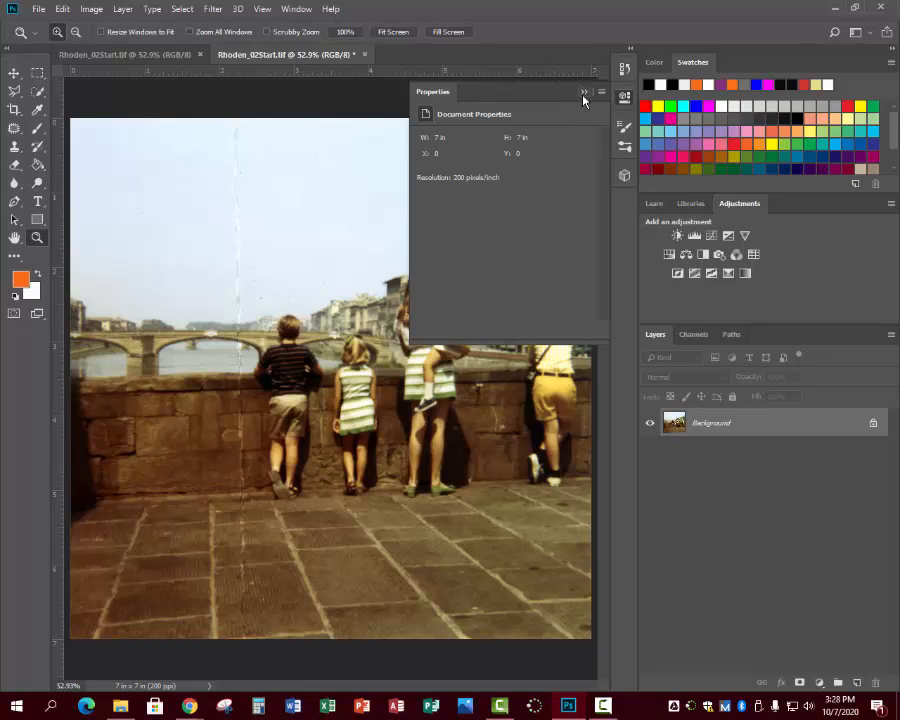
Collapse the document properties, select the Spot Healing Brush, and check its size, hardness and spacing settings.
{"action": "left_click", "coordinate": [584, 93]}
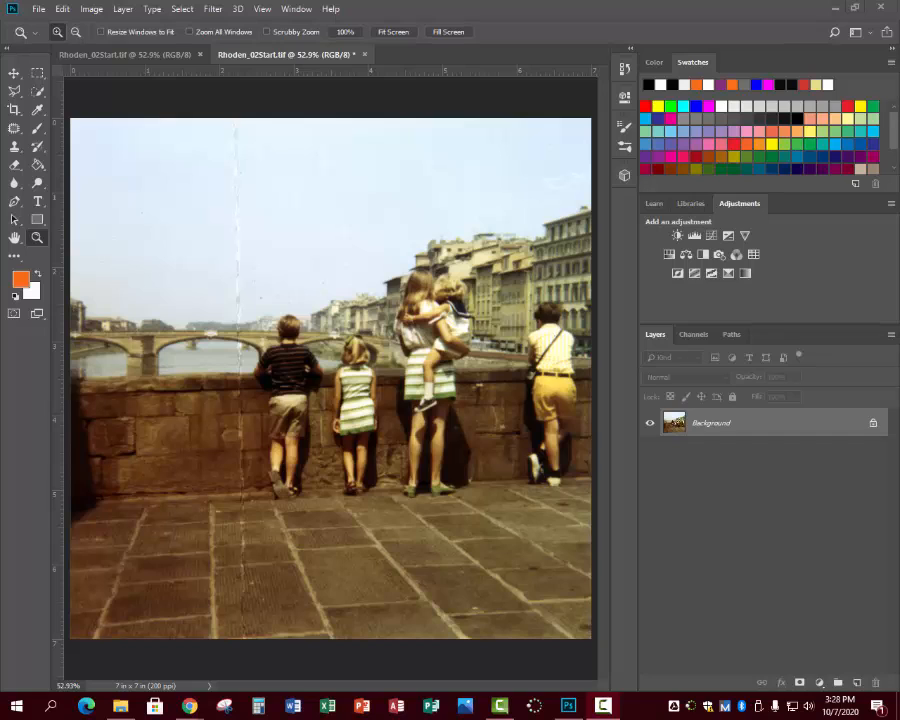
{"action": "left_click", "coordinate": [15, 129]}
{"action": "left_click", "coordinate": [62, 129]}
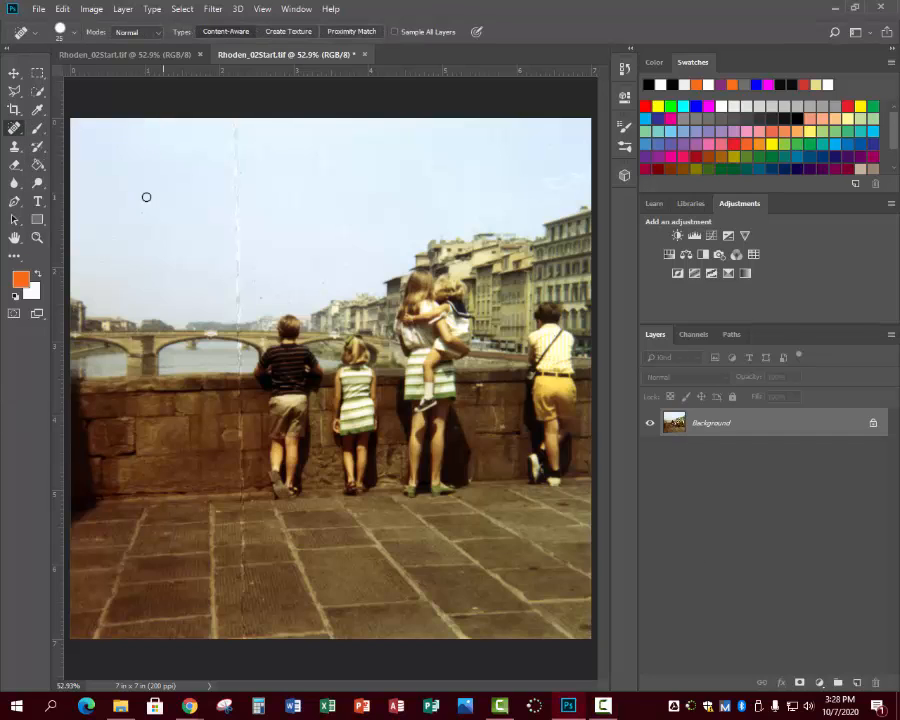
{"action": "left_click", "coordinate": [72, 33]}
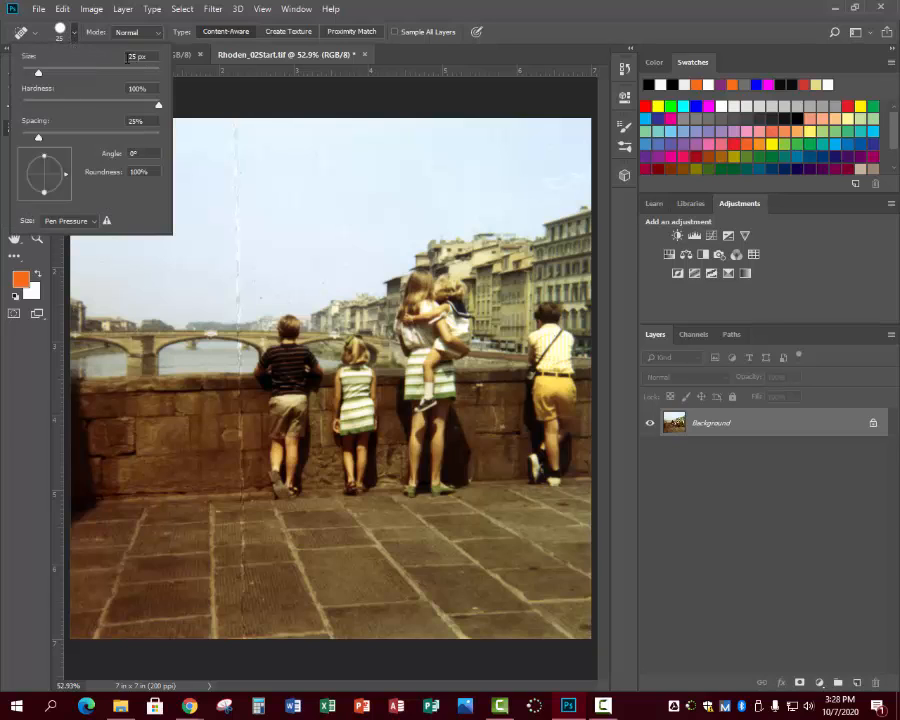
{"action": "left_click", "coordinate": [75, 276]}
{"action": "left_click", "coordinate": [13, 128]}
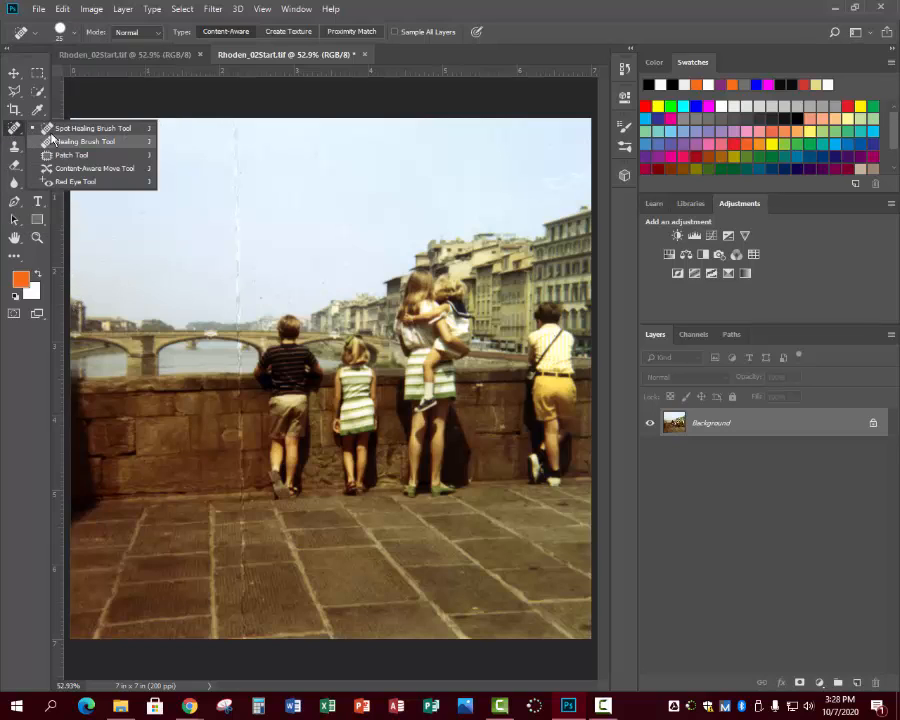
{"action": "left_click", "coordinate": [75, 34]}
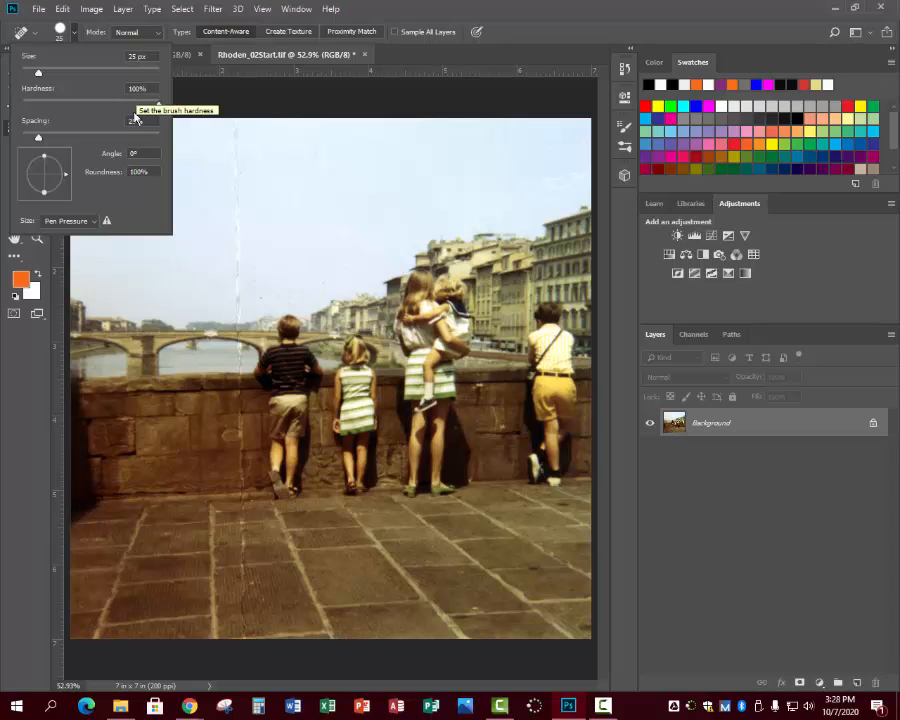
{"action": "left_click", "coordinate": [40, 240]}
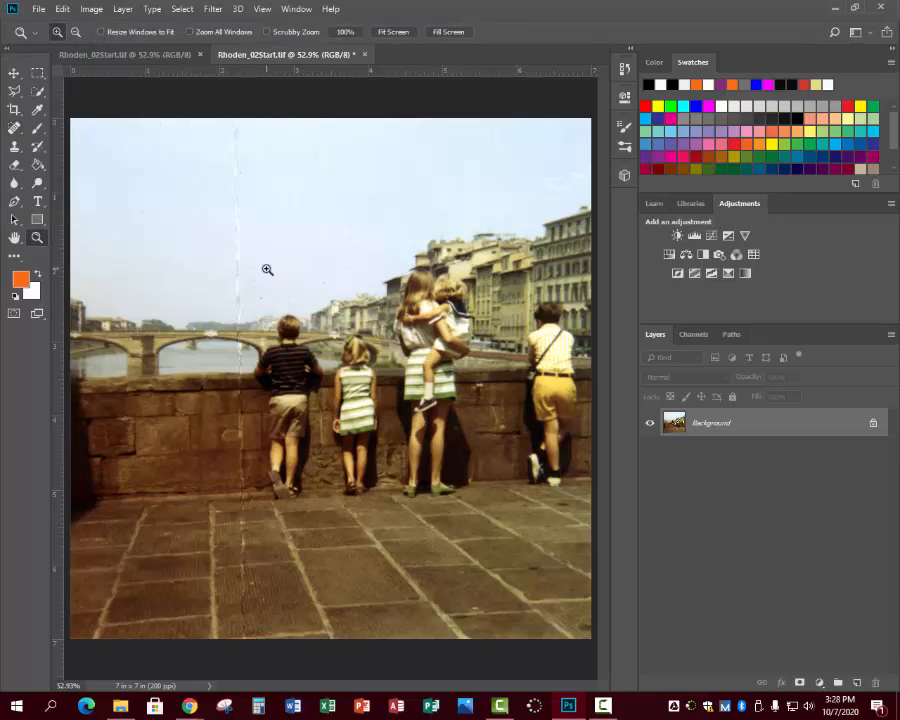
Heal the vertical crease running through the sky, bridge and river down to the stone wall with the Spot Healing Brush.
{"action": "left_click", "coordinate": [266, 262]}
{"action": "left_click", "coordinate": [266, 262]}
{"action": "scroll", "coordinate": [272, 344], "scroll_direction": "up", "scroll_amount": 3}
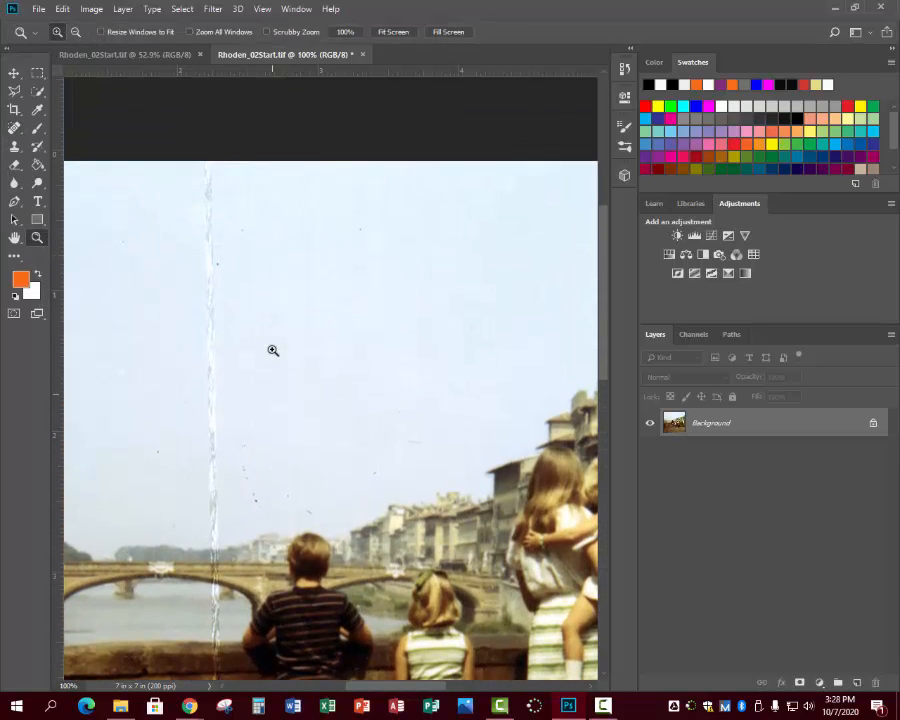
{"action": "left_click", "coordinate": [14, 129]}
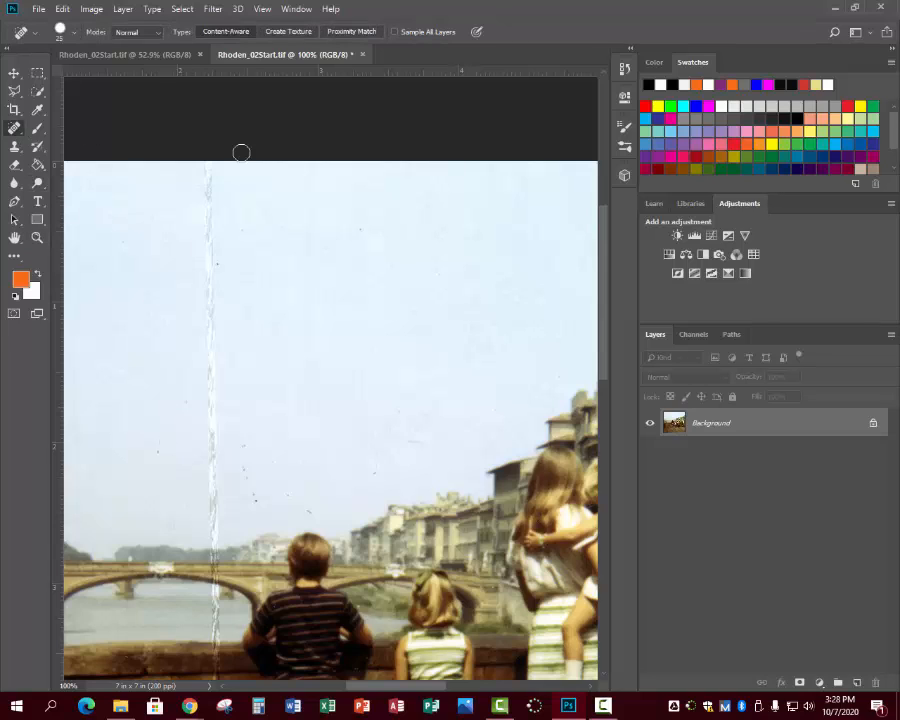
{"action": "mouse_move", "coordinate": [205, 166]}
{"action": "left_mouse_down"}
{"action": "mouse_move", "coordinate": [201, 315]}
{"action": "mouse_move", "coordinate": [211, 394]}
{"action": "mouse_move", "coordinate": [213, 357]}
{"action": "left_mouse_up"}
{"action": "left_click_drag", "start_coordinate": [605, 260], "coordinate": [605, 317]}
{"action": "left_click_drag", "start_coordinate": [210, 228], "coordinate": [215, 443]}
Heal the rest of the vertical crease, down the stone wall and across the pavement to the photo's lower edge.
{"action": "left_click_drag", "start_coordinate": [601, 337], "coordinate": [601, 401]}
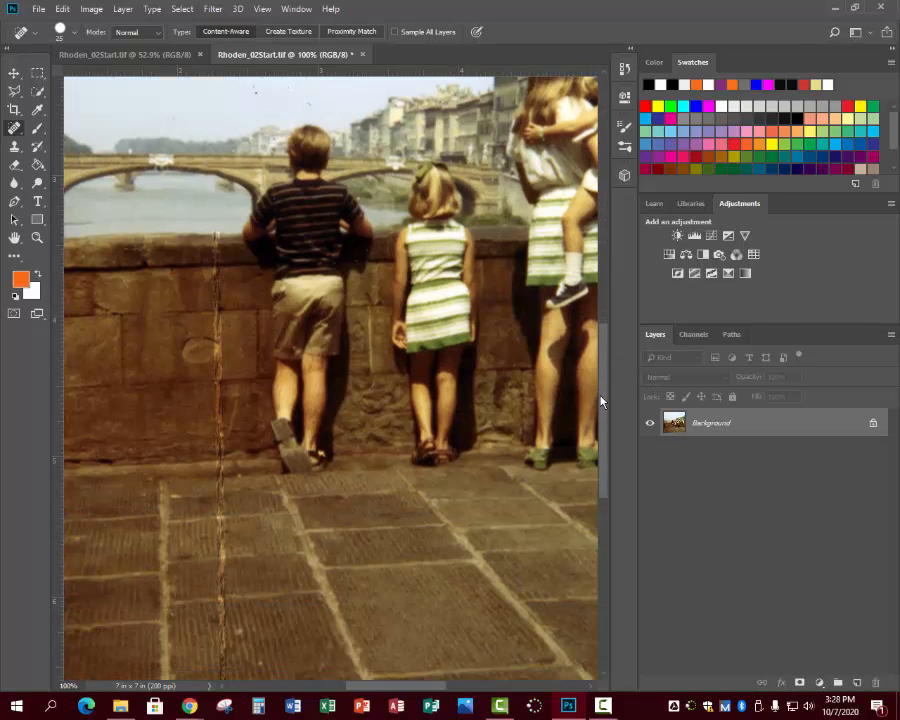
{"action": "left_click_drag", "start_coordinate": [214, 237], "coordinate": [216, 497]}
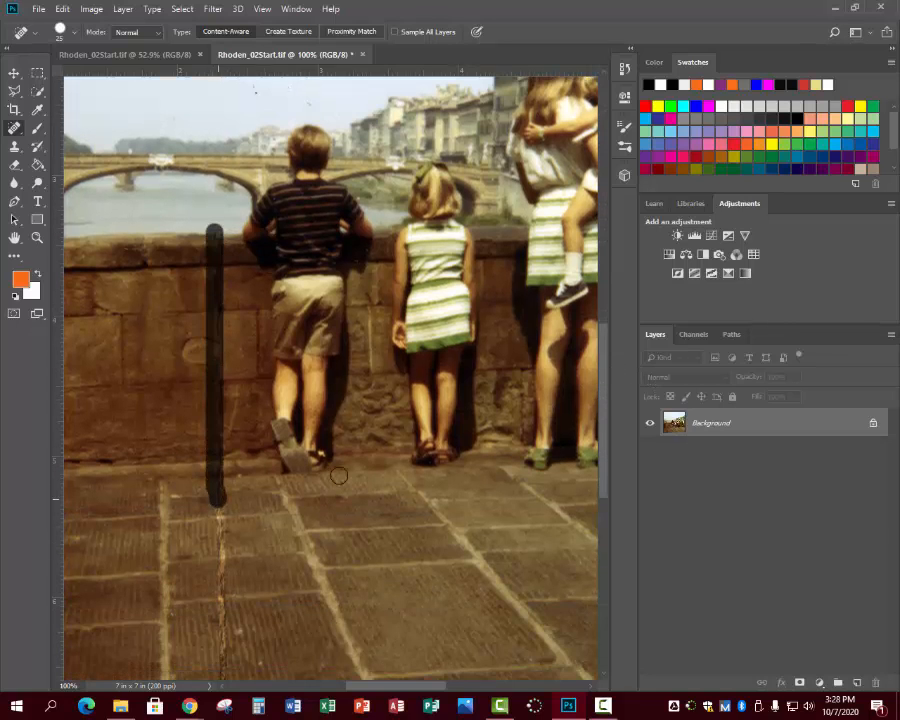
{"action": "left_click_drag", "start_coordinate": [603, 416], "coordinate": [603, 499]}
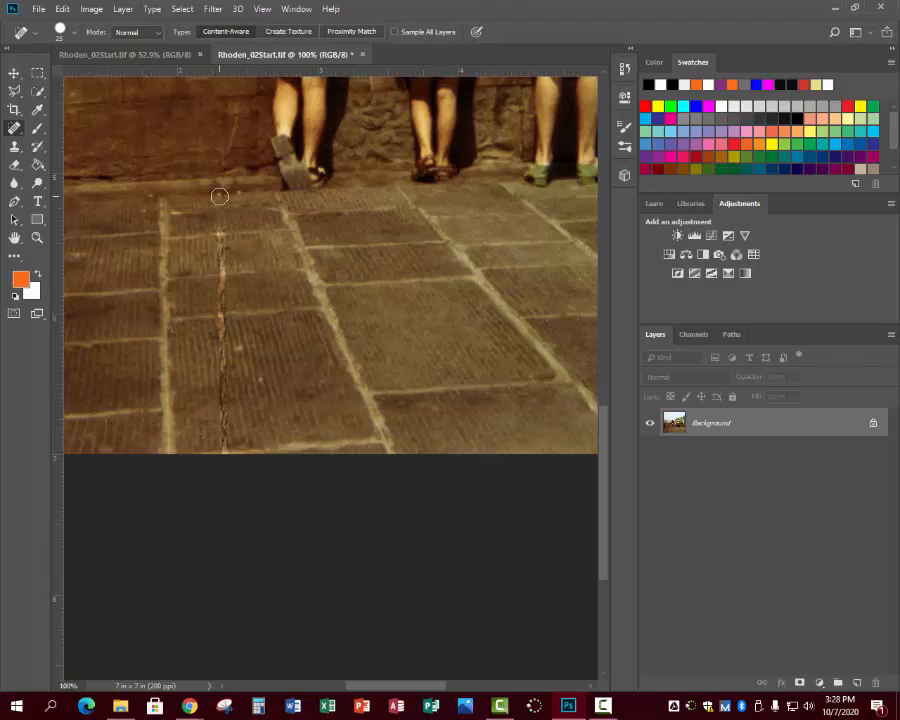
{"action": "left_click_drag", "start_coordinate": [219, 196], "coordinate": [220, 486]}
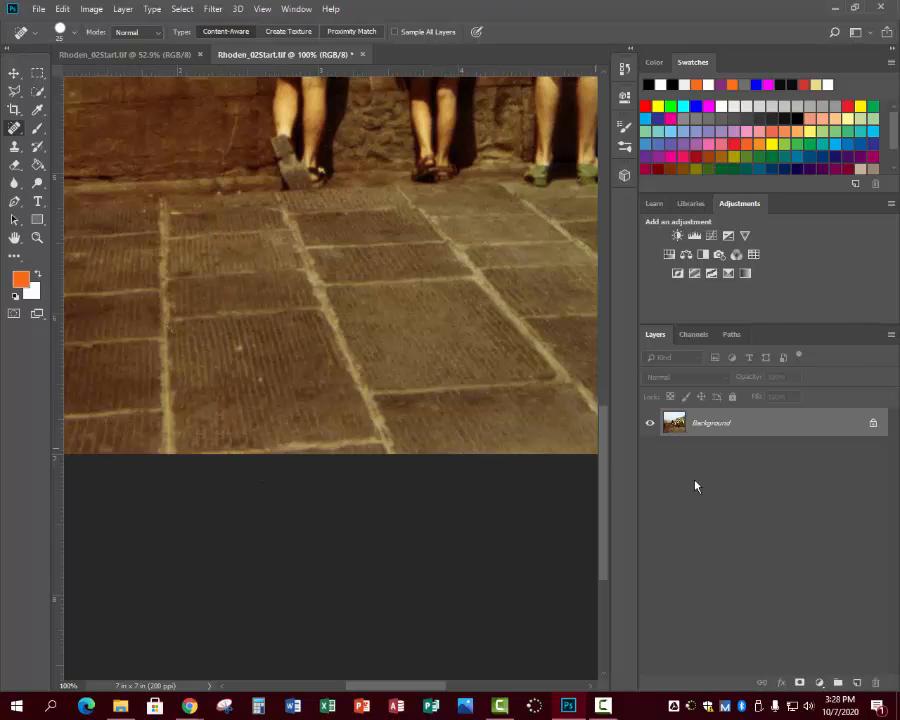
Heal the white squiggly scratch at the right edge of the sky and the speck above the buildings.
{"action": "left_click_drag", "start_coordinate": [603, 545], "coordinate": [605, 325]}
{"action": "left_click", "coordinate": [37, 237]}
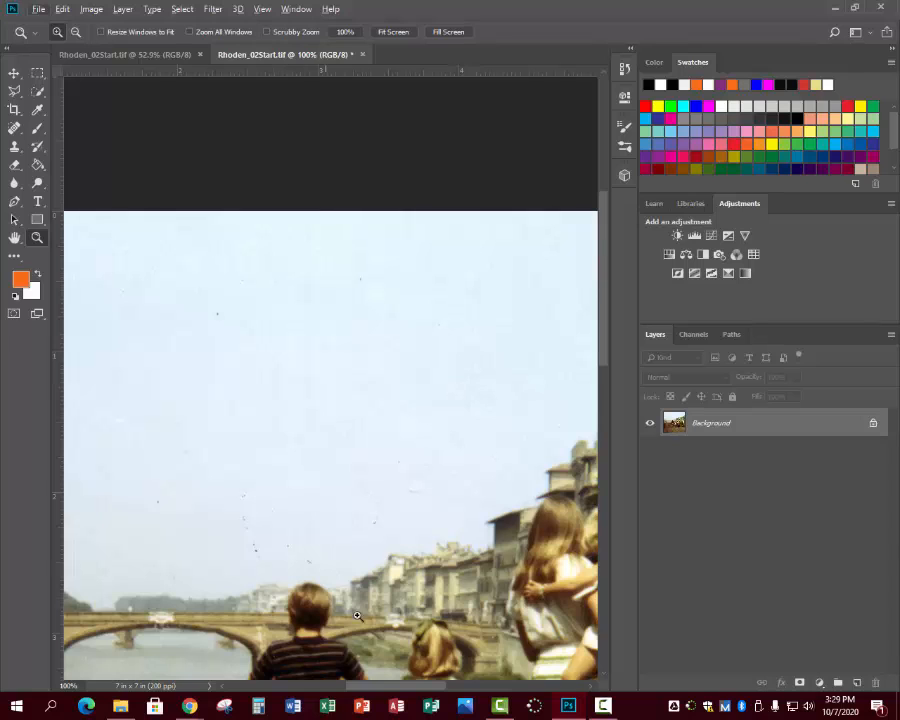
{"action": "left_click_drag", "start_coordinate": [376, 689], "coordinate": [456, 684]}
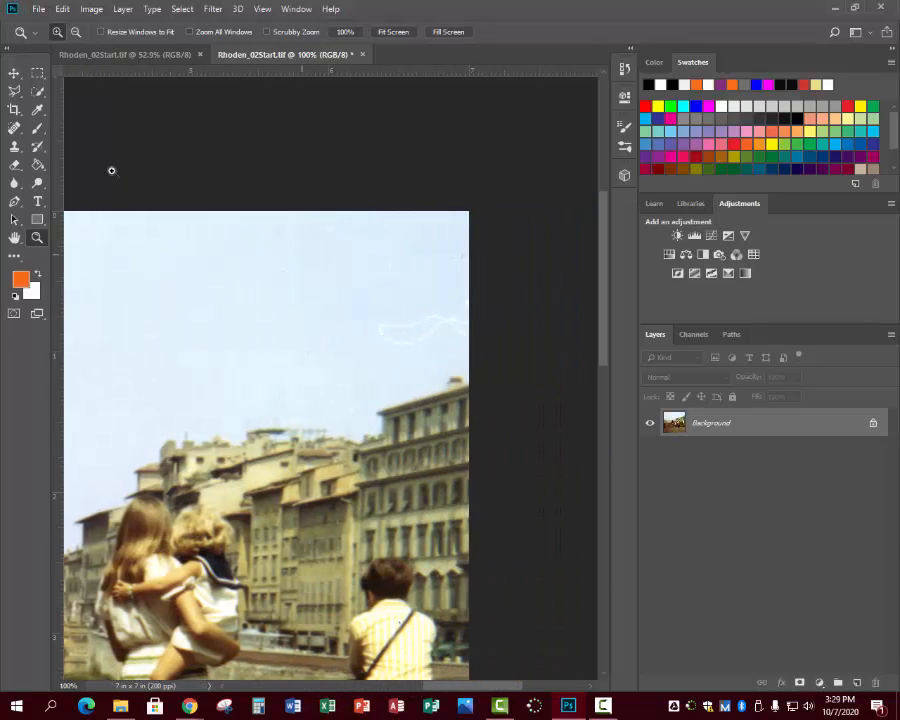
{"action": "left_click", "coordinate": [14, 128]}
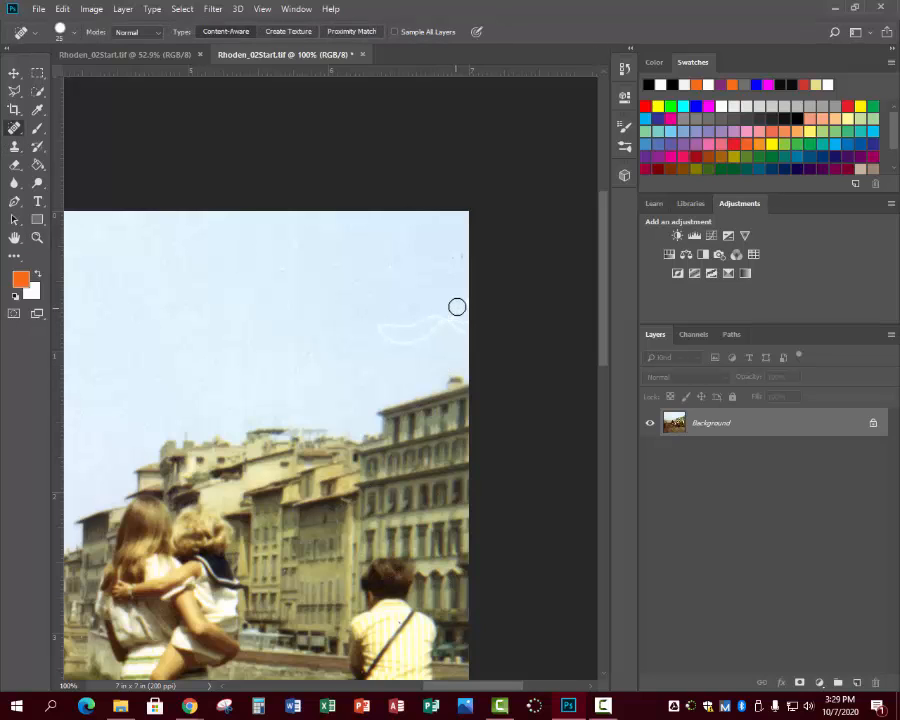
{"action": "mouse_move", "coordinate": [462, 314]}
{"action": "left_mouse_down"}
{"action": "mouse_move", "coordinate": [380, 322]}
{"action": "mouse_move", "coordinate": [460, 328]}
{"action": "mouse_move", "coordinate": [374, 333]}
{"action": "left_mouse_up"}
{"action": "left_click_drag", "start_coordinate": [311, 388], "coordinate": [307, 352]}
Heal the dark specks scattered across the sky above the bridge and the boy in the striped shirt.
{"action": "left_click_drag", "start_coordinate": [463, 689], "coordinate": [366, 688]}
{"action": "left_click_drag", "start_coordinate": [365, 492], "coordinate": [380, 558]}
{"action": "left_click", "coordinate": [280, 501]}
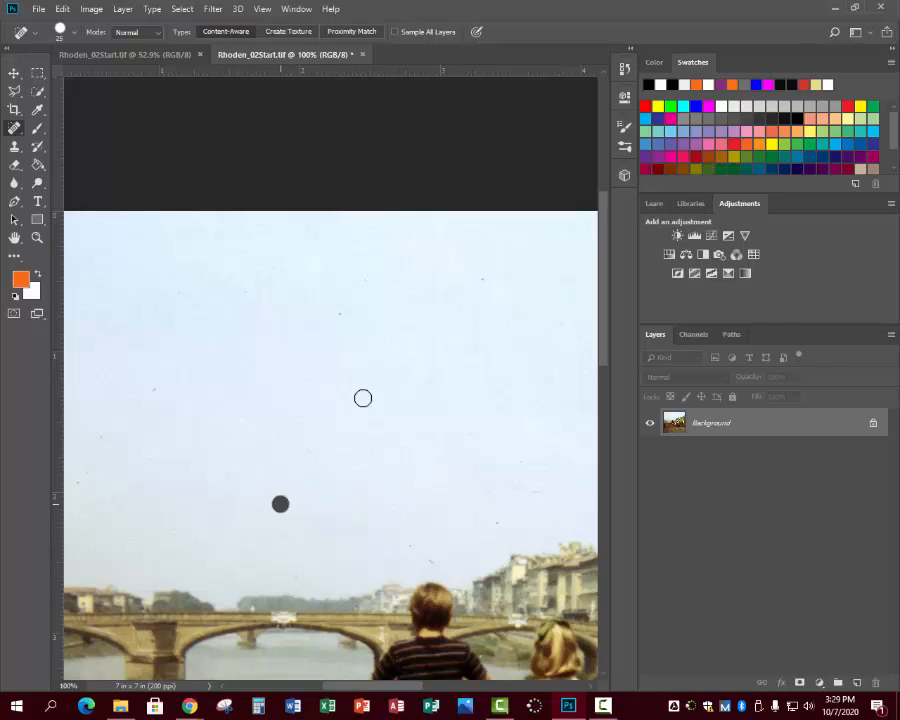
{"action": "left_click", "coordinate": [341, 314]}
{"action": "left_click", "coordinate": [364, 280]}
{"action": "left_click", "coordinate": [479, 278]}
{"action": "left_click_drag", "start_coordinate": [408, 543], "coordinate": [428, 557]}
{"action": "left_click", "coordinate": [497, 522]}
{"action": "left_click_drag", "start_coordinate": [295, 575], "coordinate": [306, 594]}
Fit the whole photo on screen and save the retouched image.
{"action": "left_click", "coordinate": [38, 238]}
{"action": "left_click", "coordinate": [76, 32]}
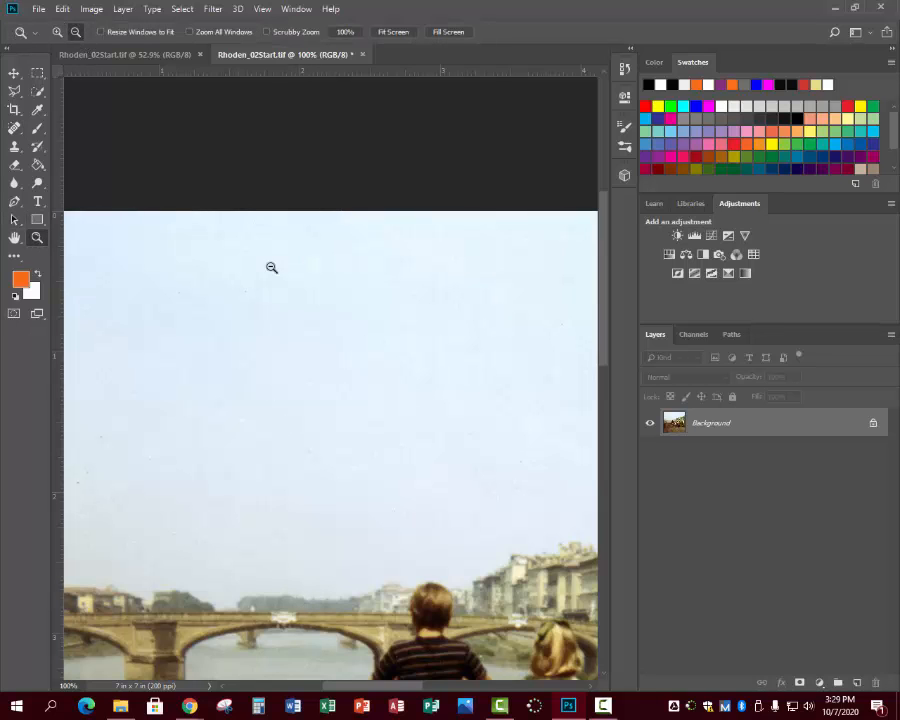
{"action": "left_click", "coordinate": [334, 380]}
{"action": "left_click", "coordinate": [336, 388]}
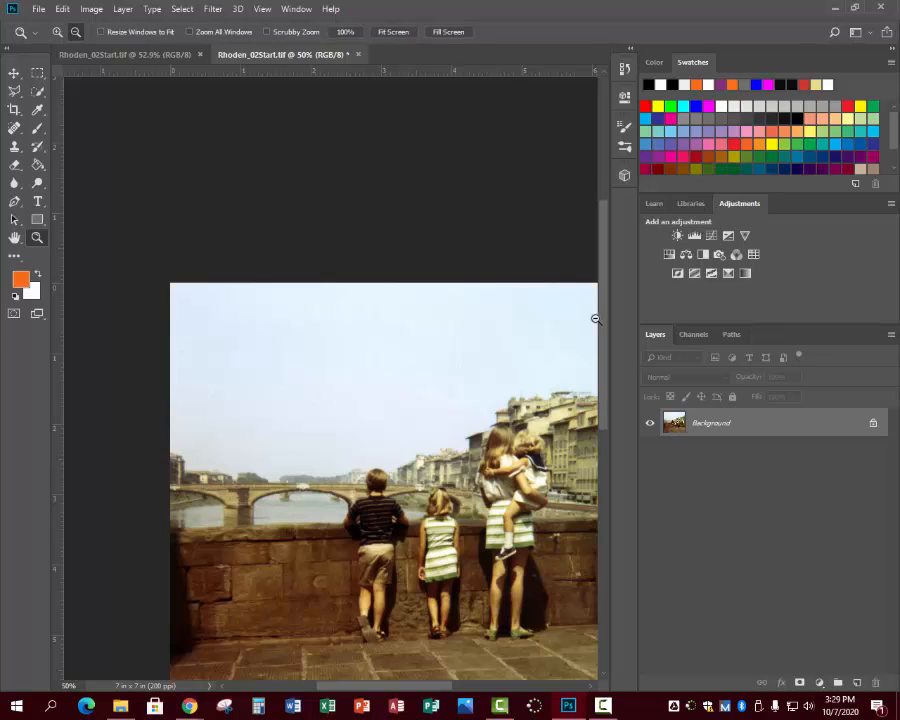
{"action": "left_click", "coordinate": [393, 32]}
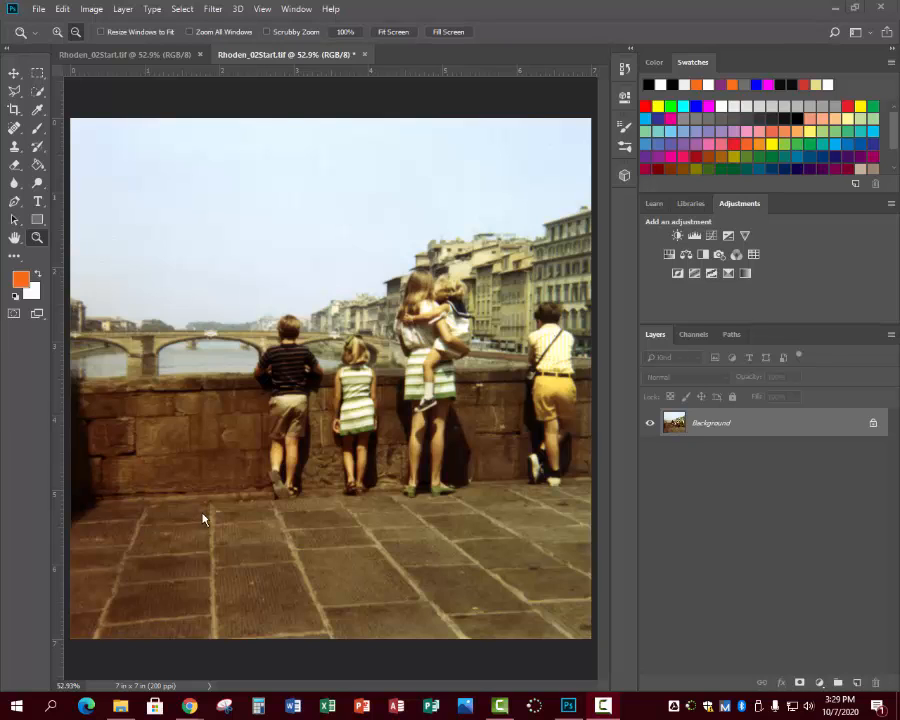
{"action": "left_click", "coordinate": [36, 10]}
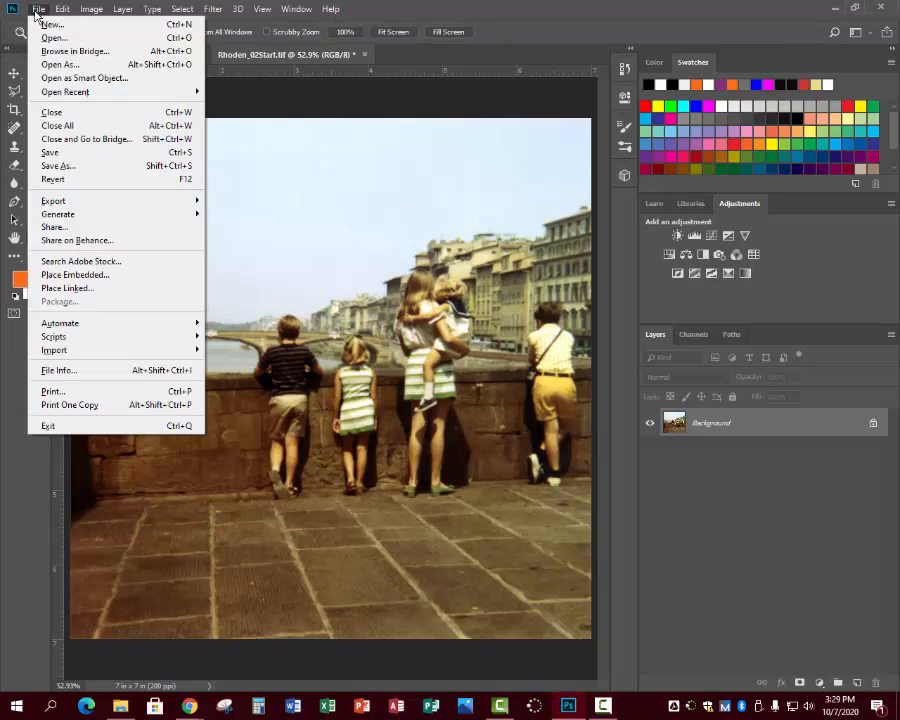
{"action": "left_click", "coordinate": [45, 151]}
Select the Patch tool in Content-Aware mode, with the boy in yellow shorts shown at 100%.
{"action": "left_click_drag", "start_coordinate": [12, 130], "coordinate": [79, 163]}
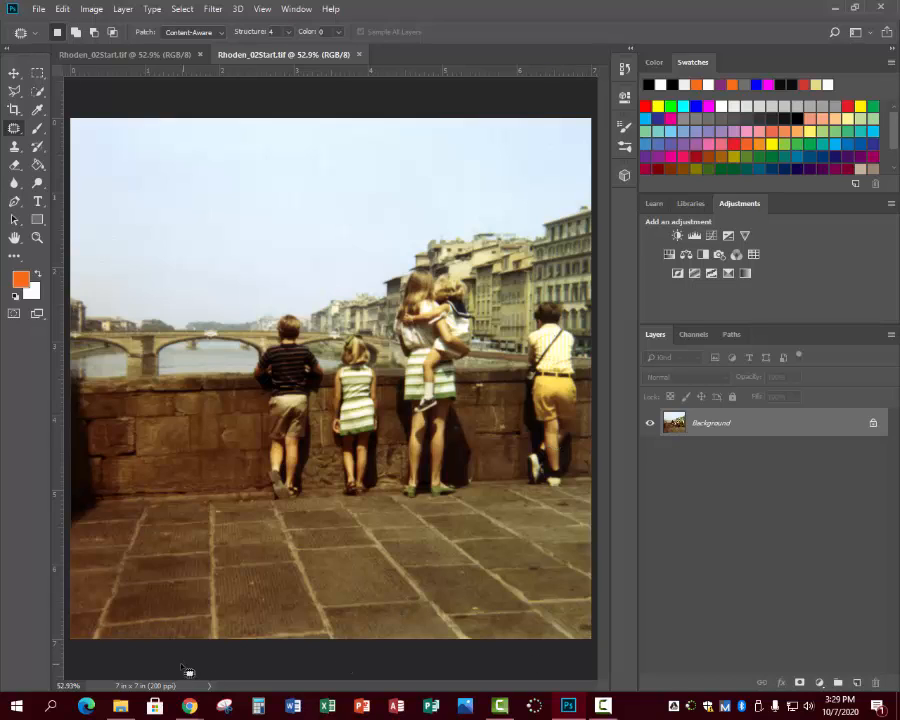
{"action": "right_click", "coordinate": [8, 131]}
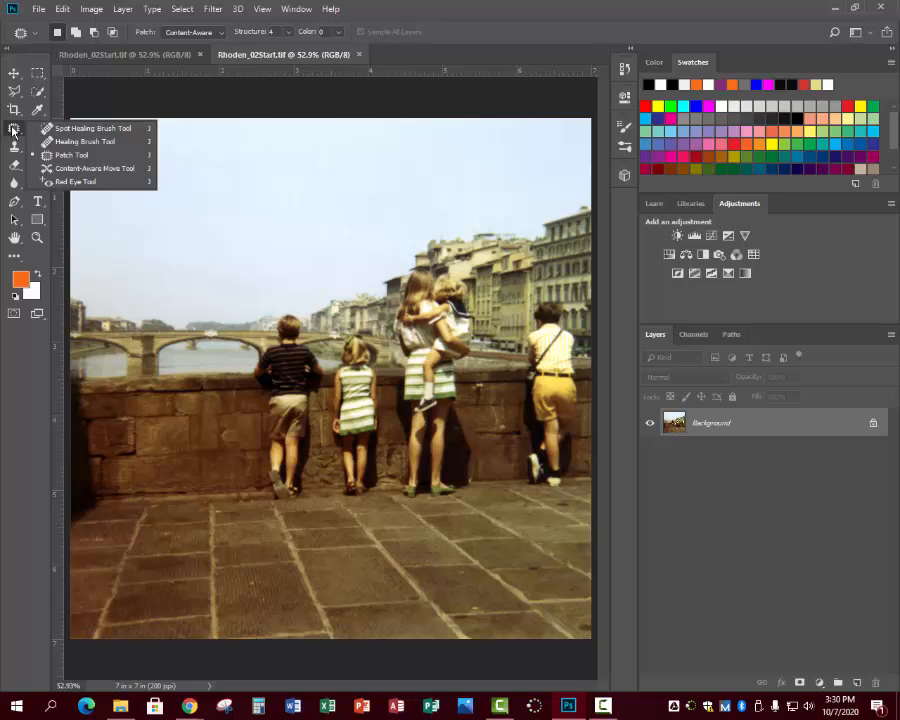
{"action": "left_click", "coordinate": [44, 152]}
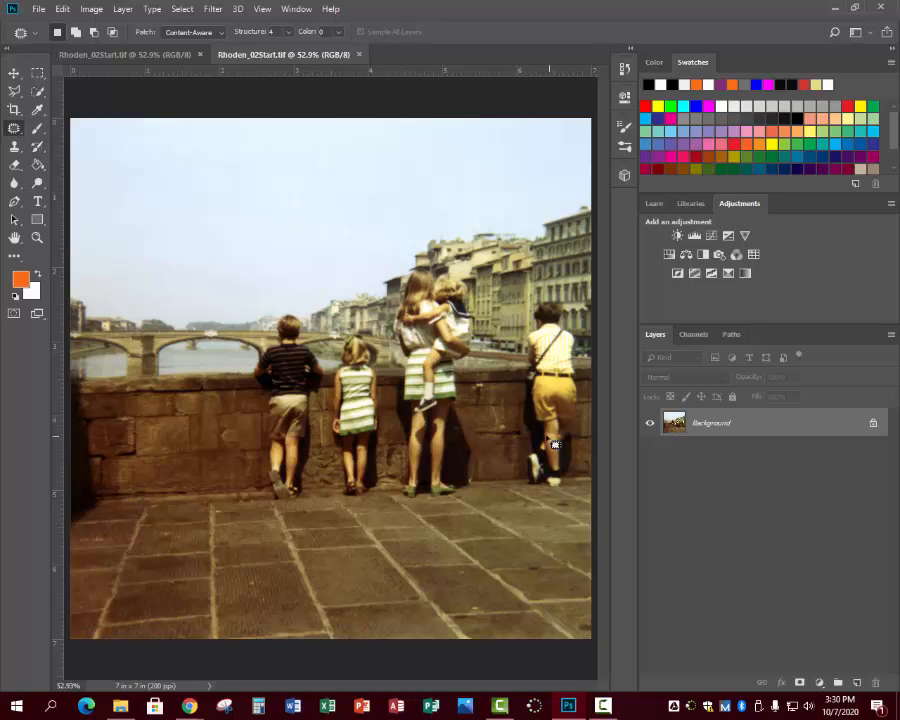
{"action": "left_click", "coordinate": [38, 238]}
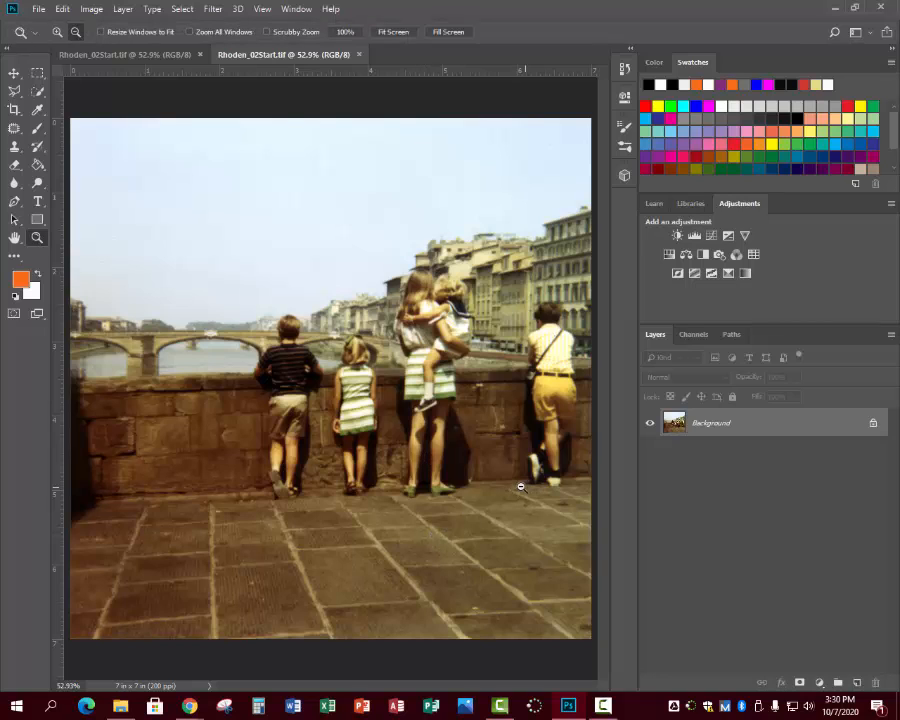
{"action": "left_click", "coordinate": [416, 487]}
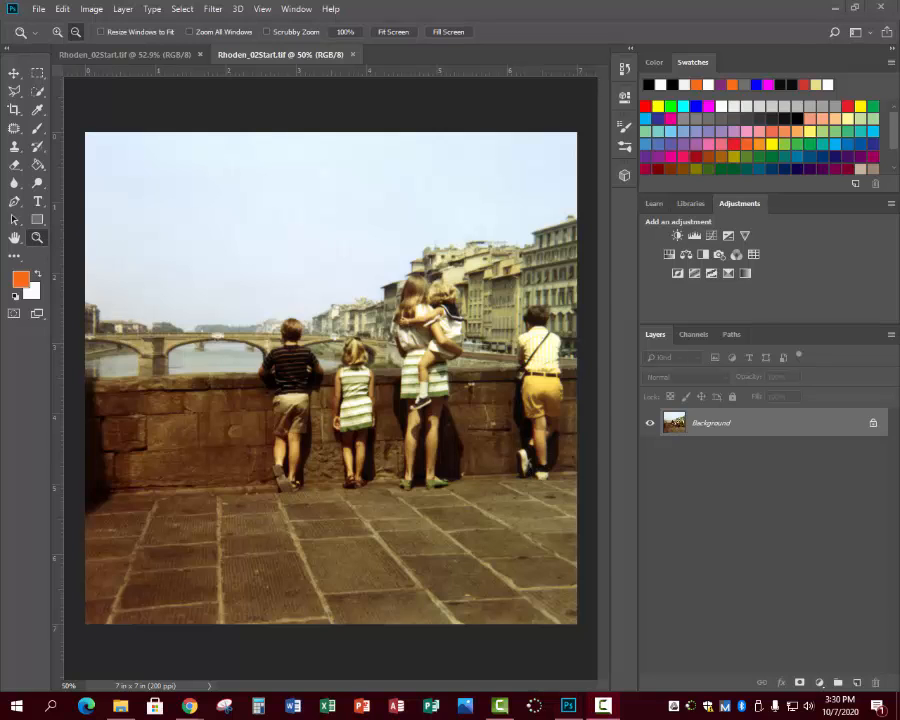
{"action": "double_click", "coordinate": [472, 494]}
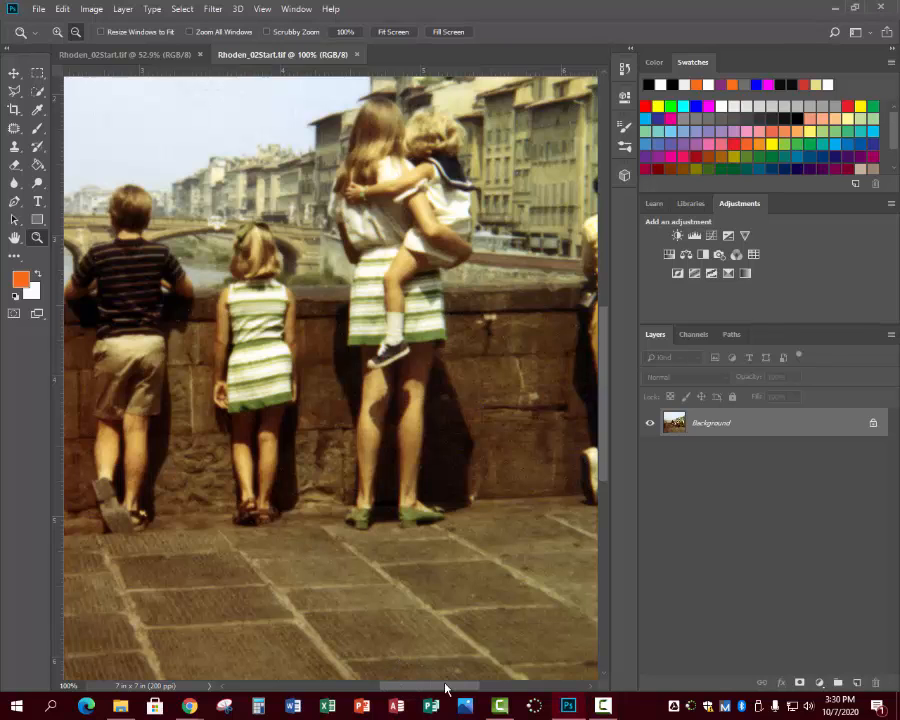
{"action": "left_click_drag", "start_coordinate": [428, 690], "coordinate": [478, 682]}
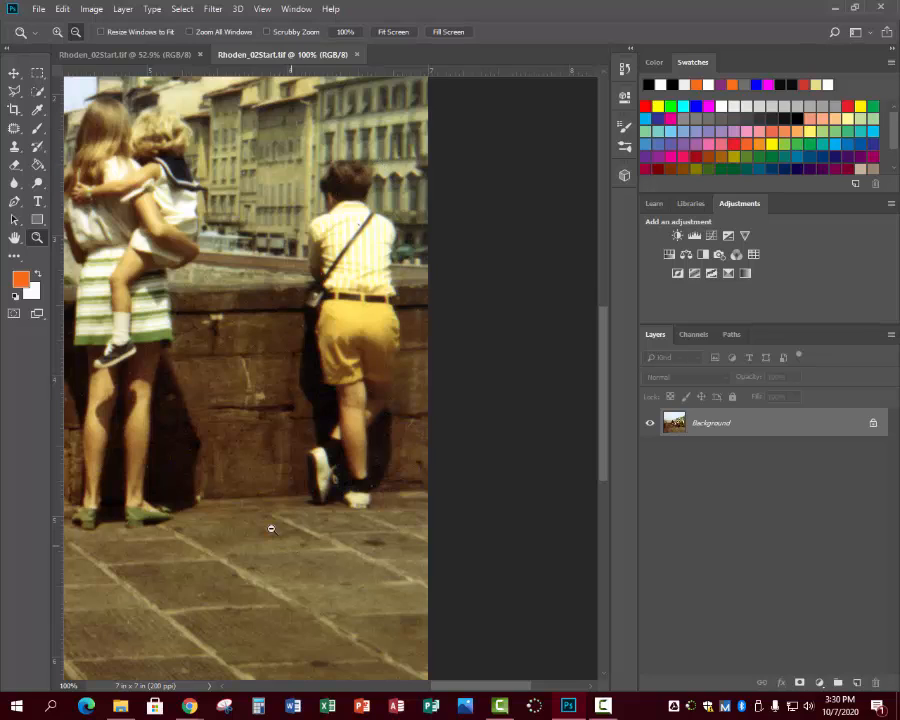
{"action": "left_click", "coordinate": [14, 128]}
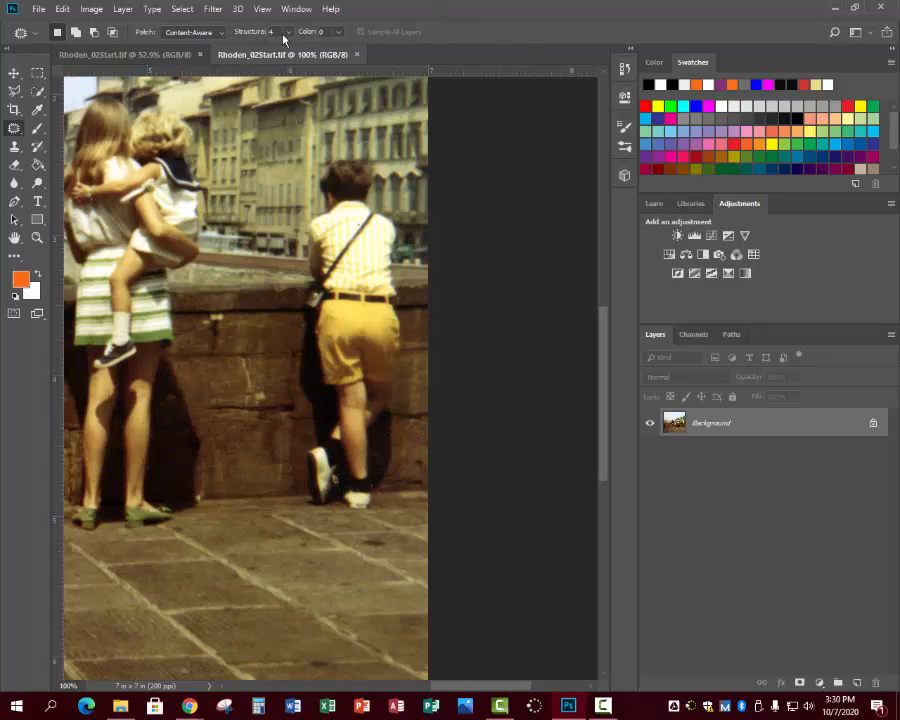
{"action": "left_click", "coordinate": [220, 32]}
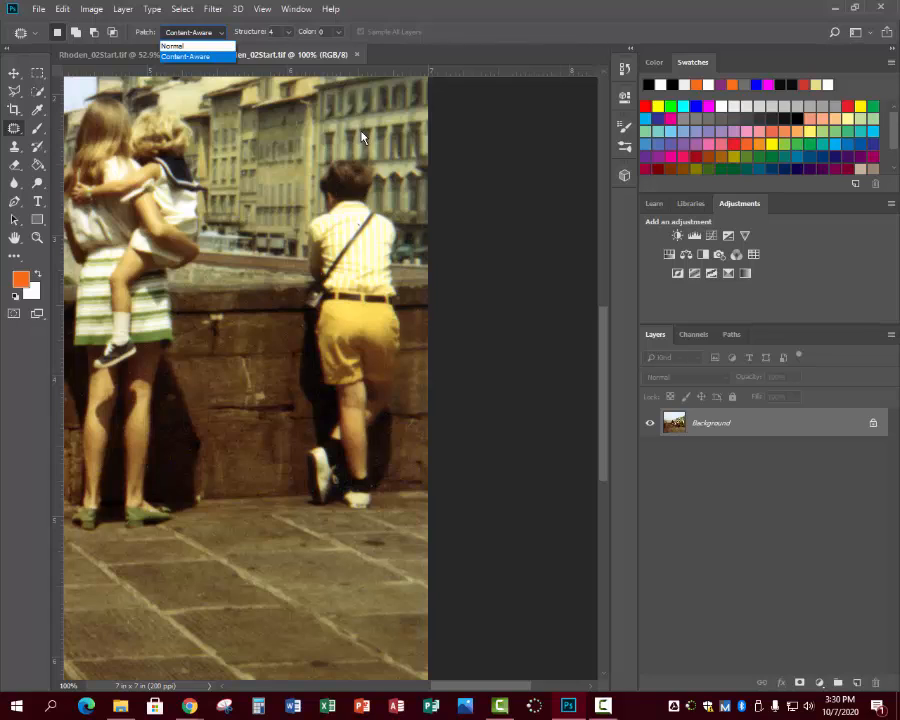
{"action": "left_click", "coordinate": [17, 134]}
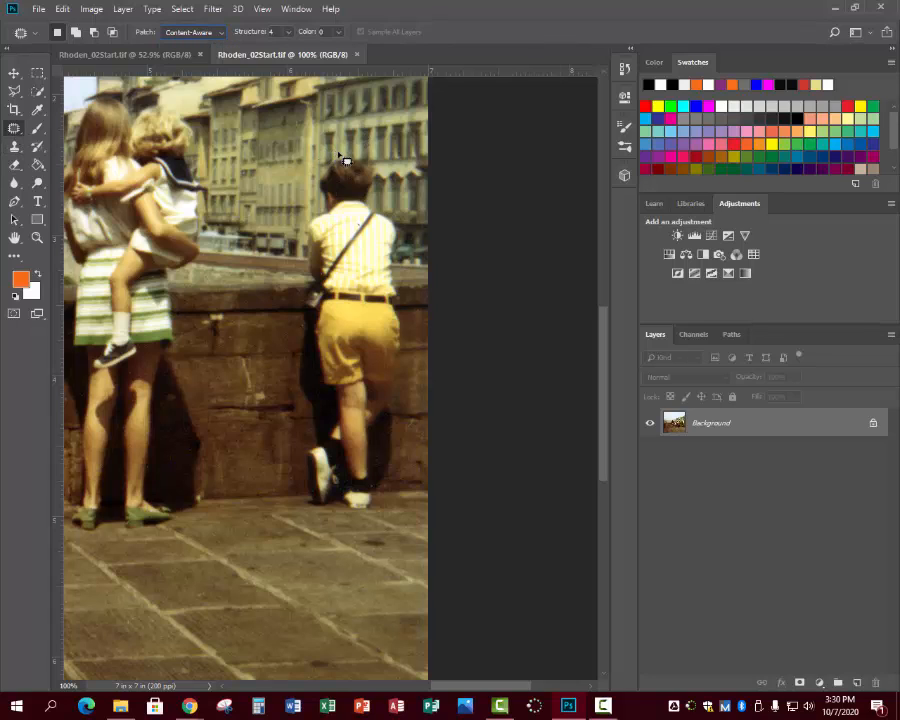
Outline the boy in yellow shorts, patch him with the wall area to his left, and clear the selection.
{"action": "mouse_move", "coordinate": [371, 165]}
{"action": "left_mouse_down"}
{"action": "mouse_move", "coordinate": [381, 208]}
{"action": "mouse_move", "coordinate": [413, 240]}
{"action": "mouse_move", "coordinate": [413, 420]}
{"action": "left_mouse_up"}
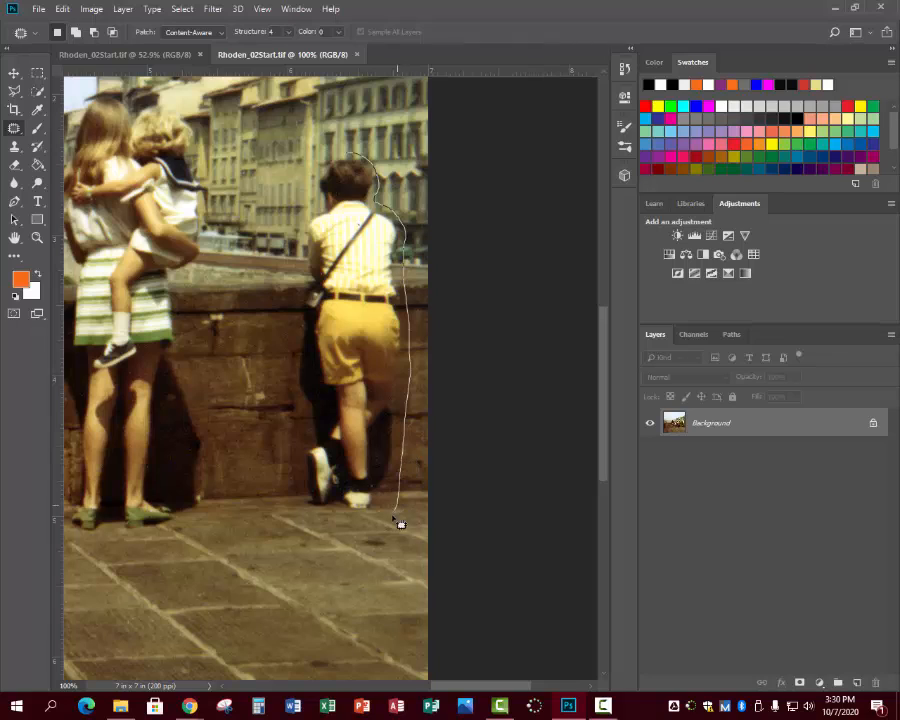
{"action": "mouse_move", "coordinate": [397, 523]}
{"action": "left_mouse_down"}
{"action": "mouse_move", "coordinate": [352, 527]}
{"action": "mouse_move", "coordinate": [308, 489]}
{"action": "mouse_move", "coordinate": [304, 464]}
{"action": "mouse_move", "coordinate": [311, 420]}
{"action": "mouse_move", "coordinate": [298, 398]}
{"action": "mouse_move", "coordinate": [315, 214]}
{"action": "mouse_move", "coordinate": [339, 166]}
{"action": "mouse_move", "coordinate": [358, 164]}
{"action": "left_mouse_up"}
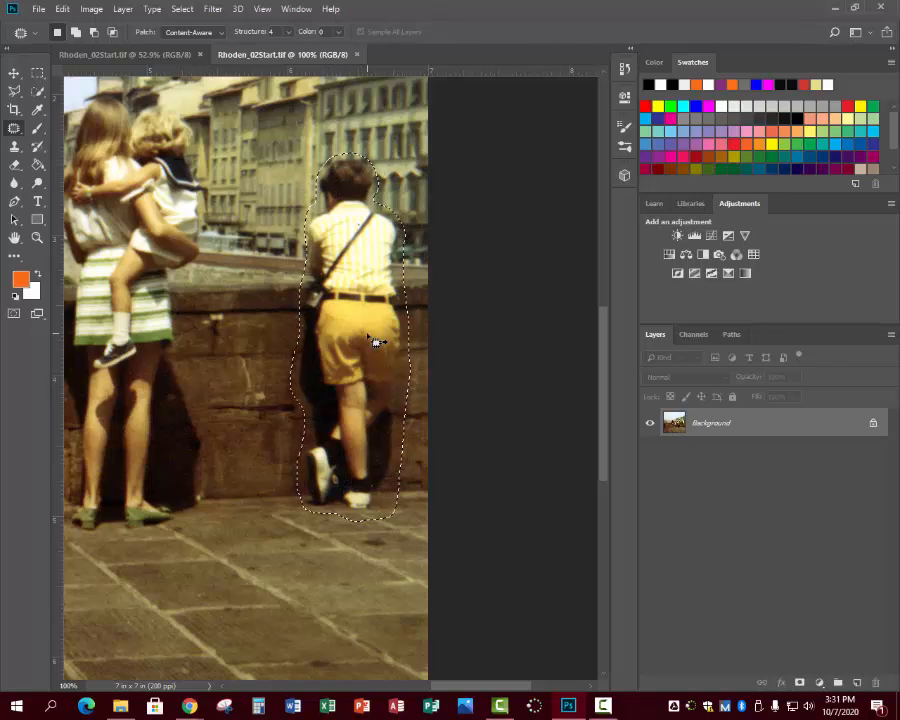
{"action": "left_click_drag", "start_coordinate": [370, 340], "coordinate": [268, 326]}
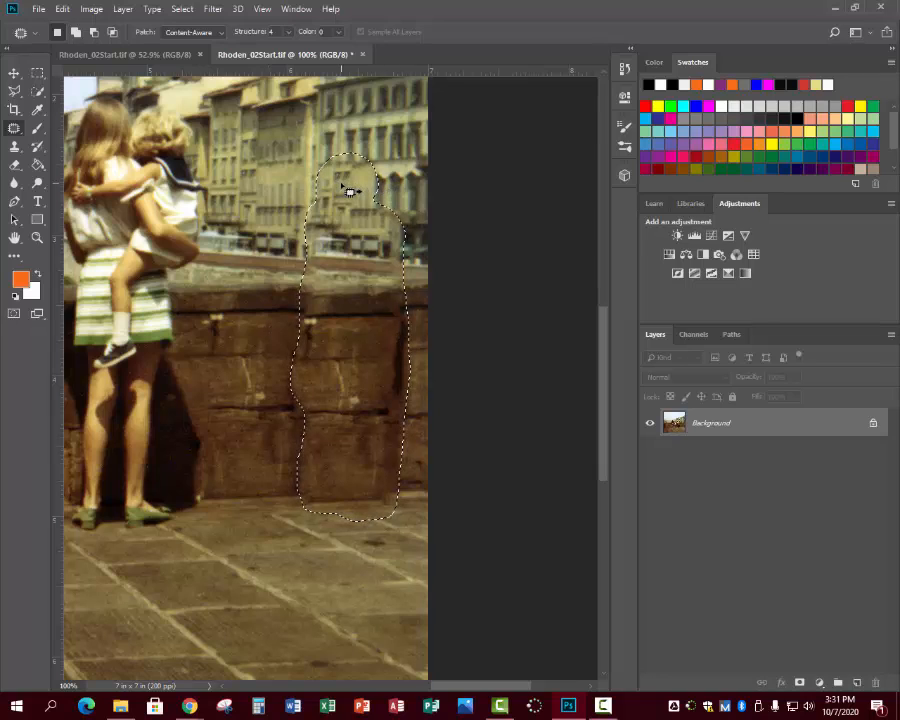
{"action": "key", "text": "ctrl+d"}
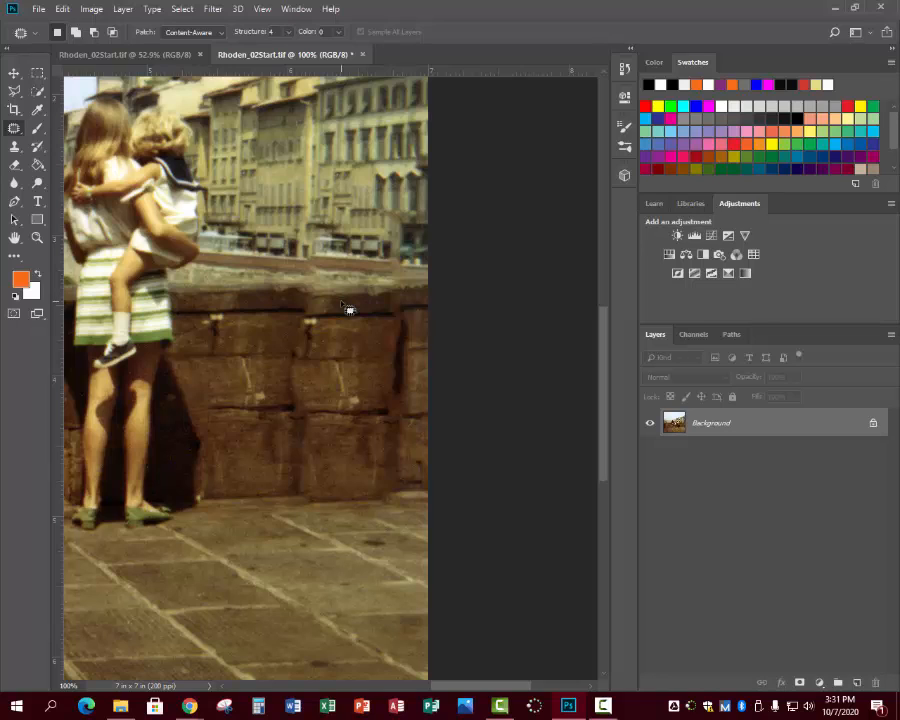
Select the Clone Stamp tool with a 60 px soft brush at 30% hardness.
{"action": "left_click", "coordinate": [14, 147]}
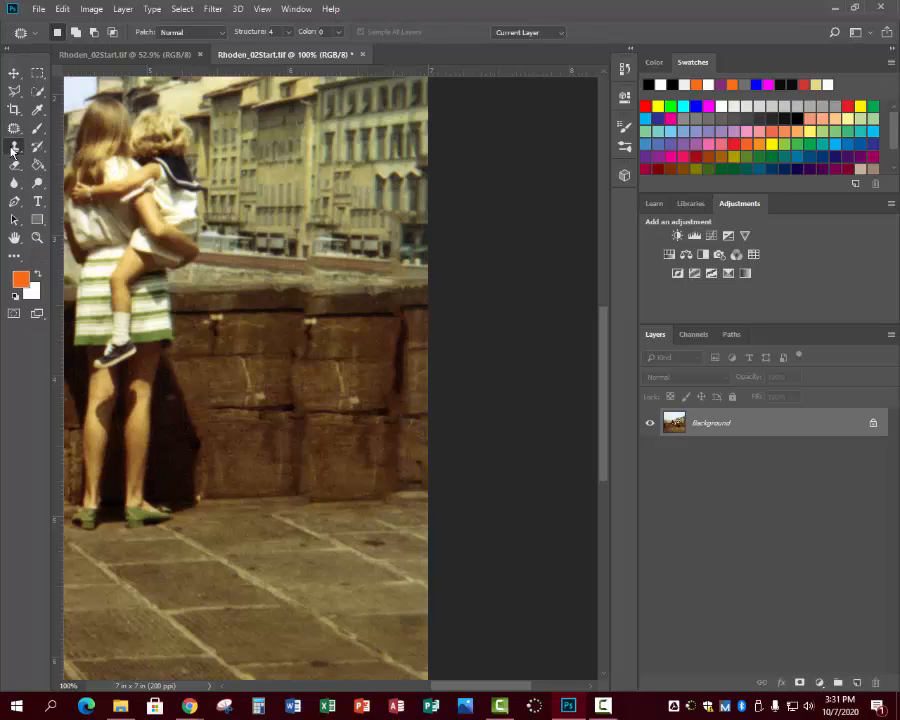
{"action": "right_click", "coordinate": [14, 147]}
{"action": "left_click", "coordinate": [66, 148]}
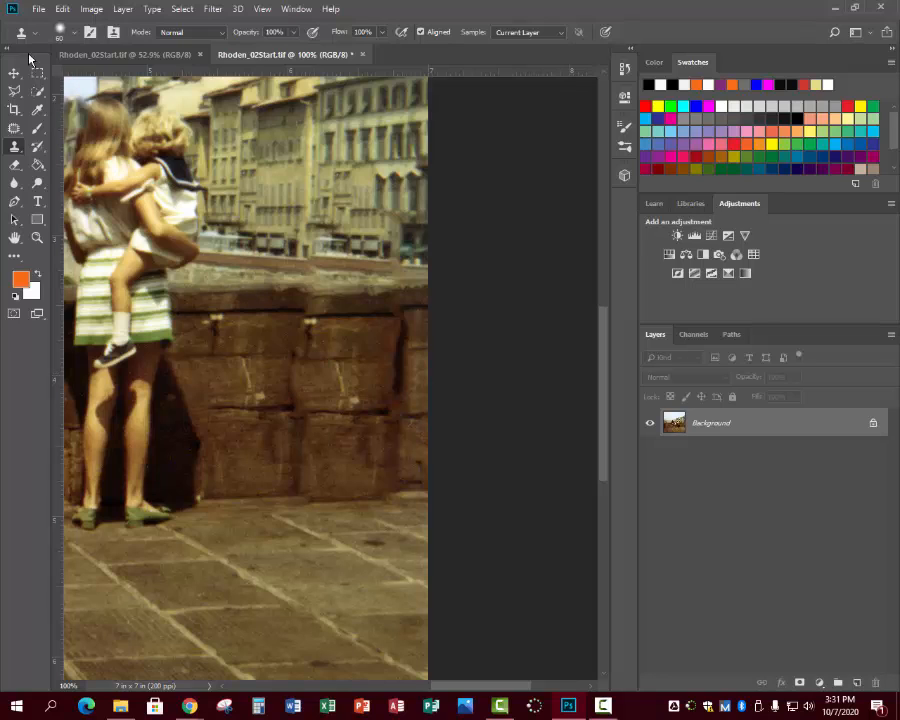
{"action": "left_click", "coordinate": [77, 37]}
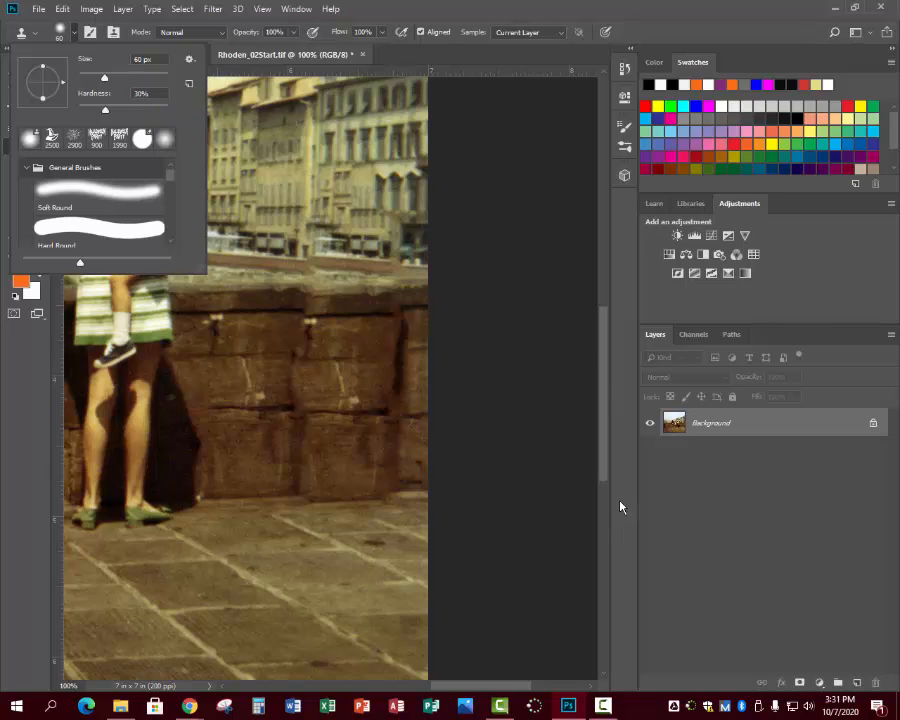
{"action": "left_click", "coordinate": [553, 494]}
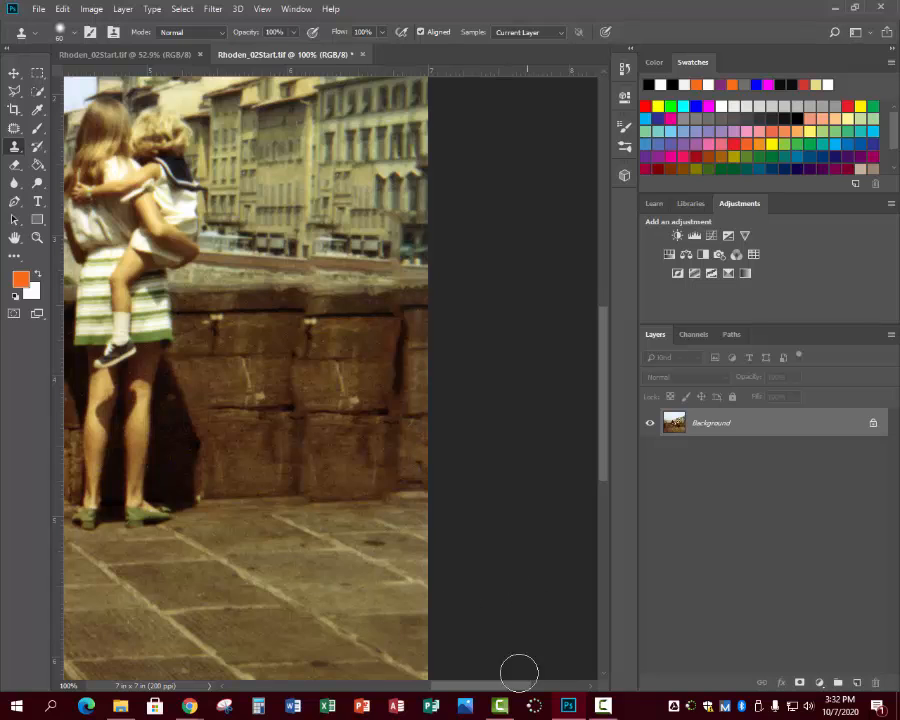
Sample the wall's top ledge beside the woman and clone it along the ledge to the photo's edge, evening out the patched area.
{"action": "left_click_drag", "start_coordinate": [512, 684], "coordinate": [478, 684]}
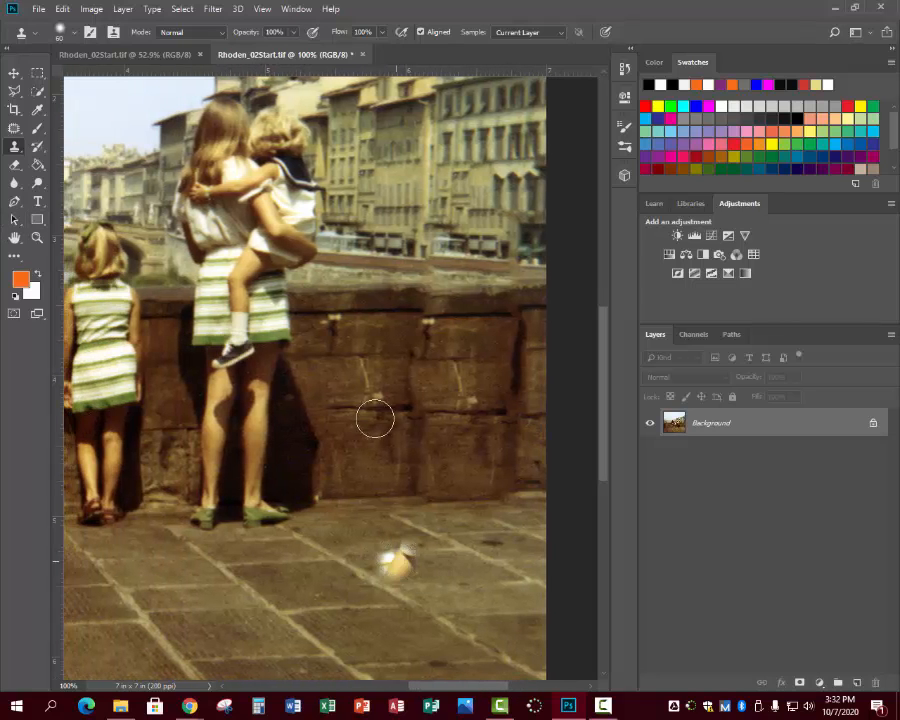
{"action": "left_click", "coordinate": [378, 302], "text": "alt"}
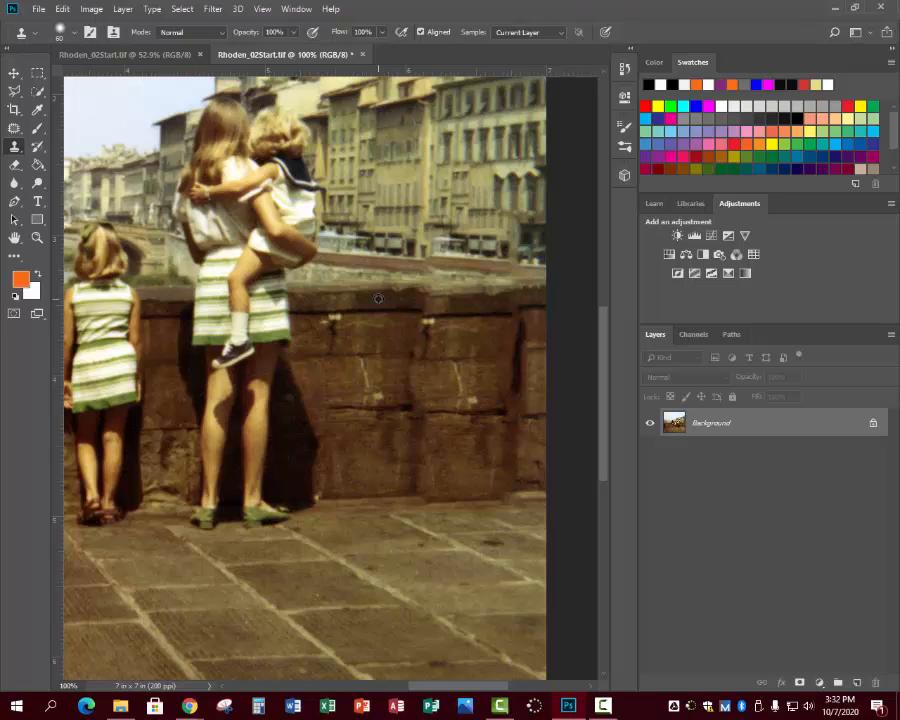
{"action": "left_click", "coordinate": [378, 298], "text": "alt"}
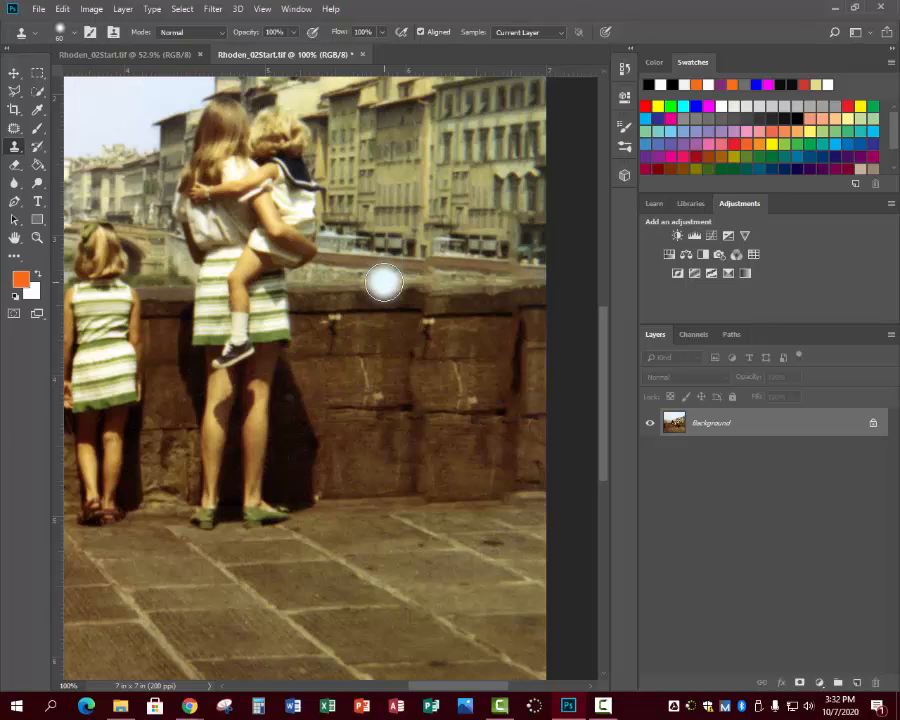
{"action": "left_click", "coordinate": [371, 292], "text": "alt"}
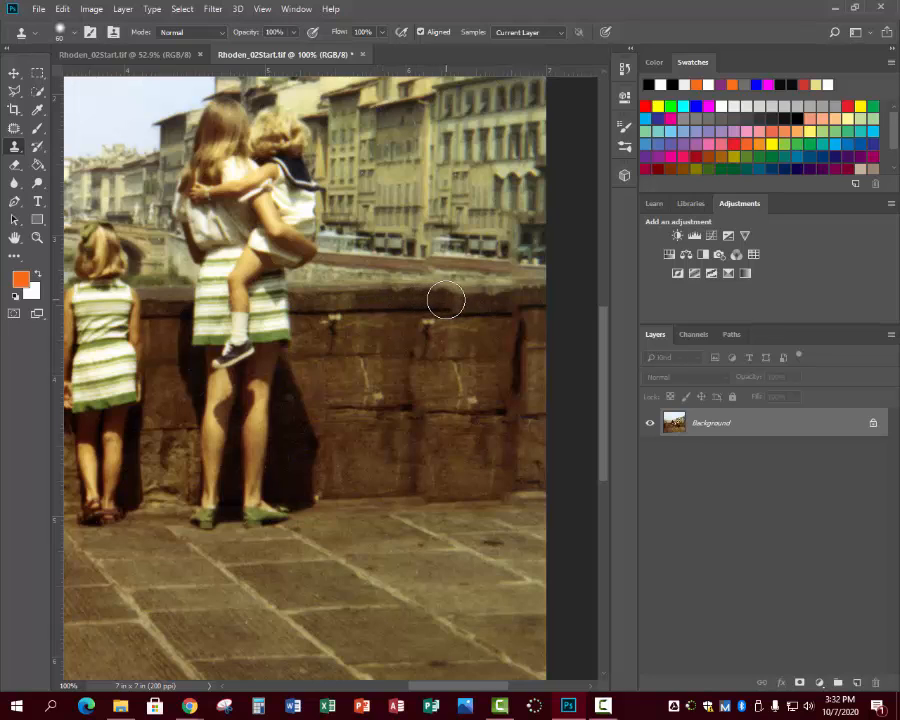
{"action": "left_click_drag", "start_coordinate": [446, 300], "coordinate": [564, 295]}
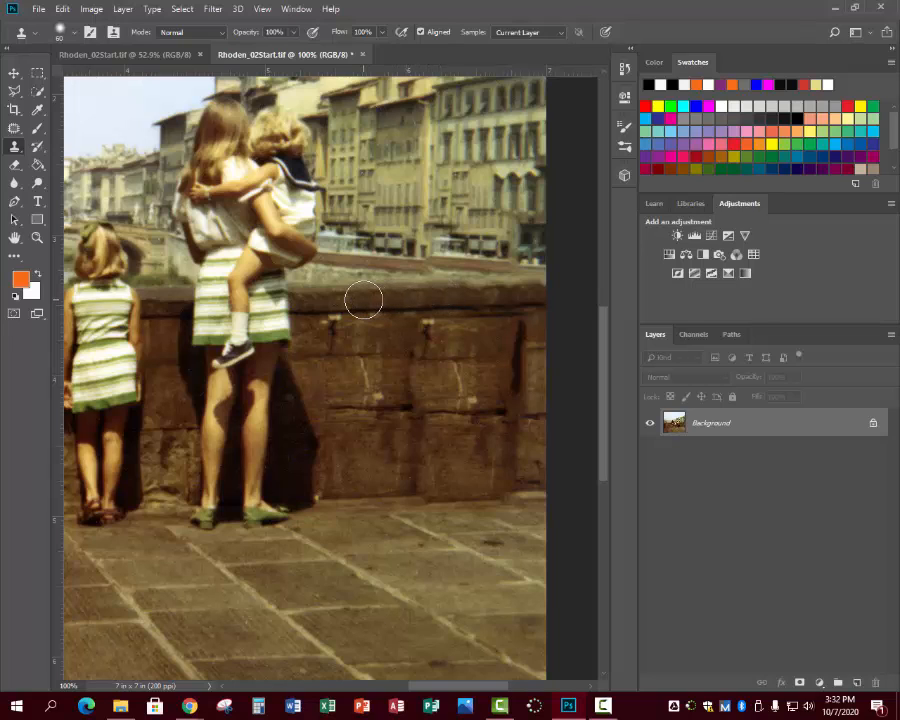
{"action": "left_click_drag", "start_coordinate": [364, 300], "coordinate": [359, 300]}
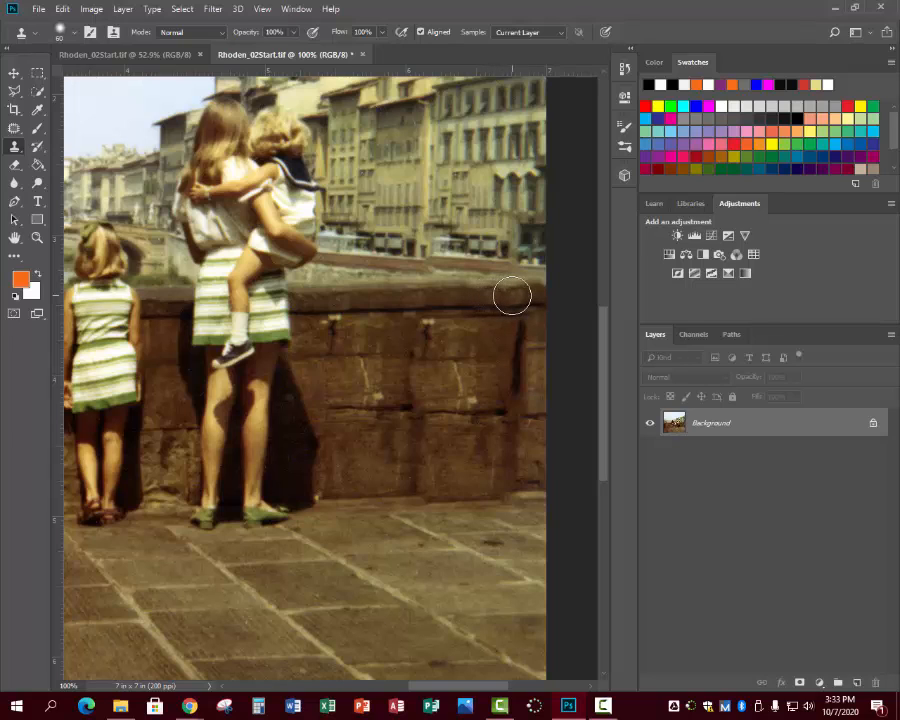
{"action": "left_click_drag", "start_coordinate": [512, 295], "coordinate": [532, 297]}
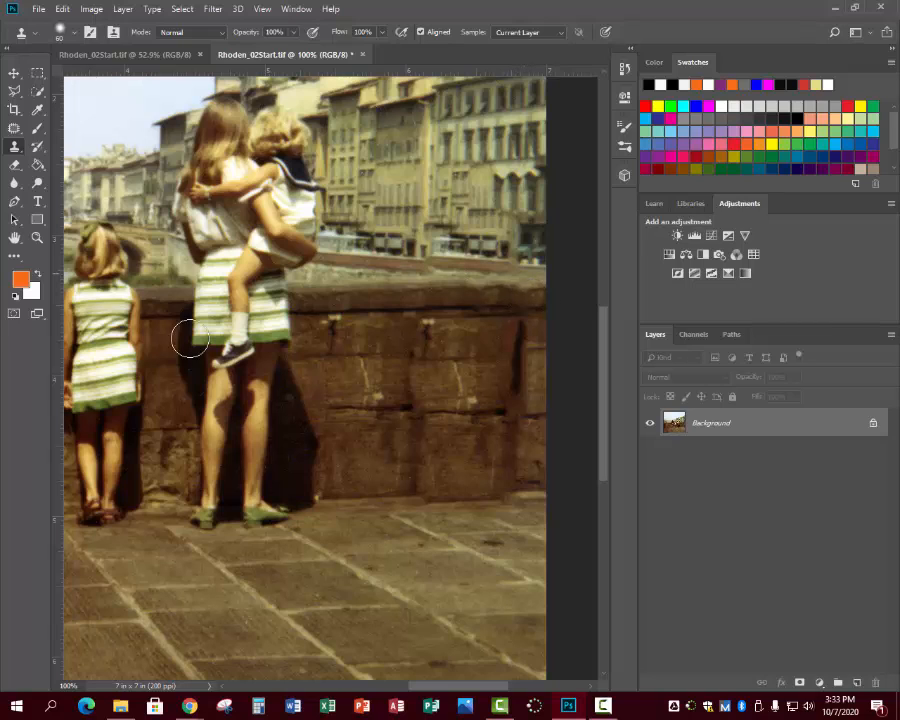
Clone clean stone texture over the dark vertical seam and repeated marks in the patched wall beside the woman.
{"action": "mouse_move", "coordinate": [394, 341]}
{"action": "left_mouse_down"}
{"action": "mouse_move", "coordinate": [418, 426]}
{"action": "mouse_move", "coordinate": [420, 368]}
{"action": "mouse_move", "coordinate": [409, 360]}
{"action": "left_mouse_up"}
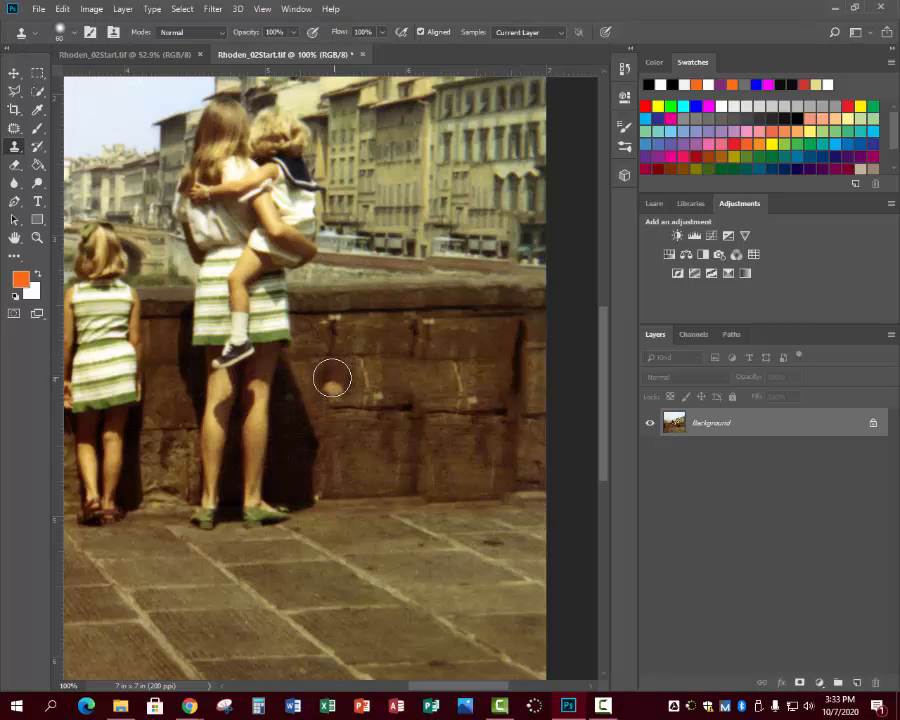
{"action": "left_click", "coordinate": [419, 442], "text": "alt"}
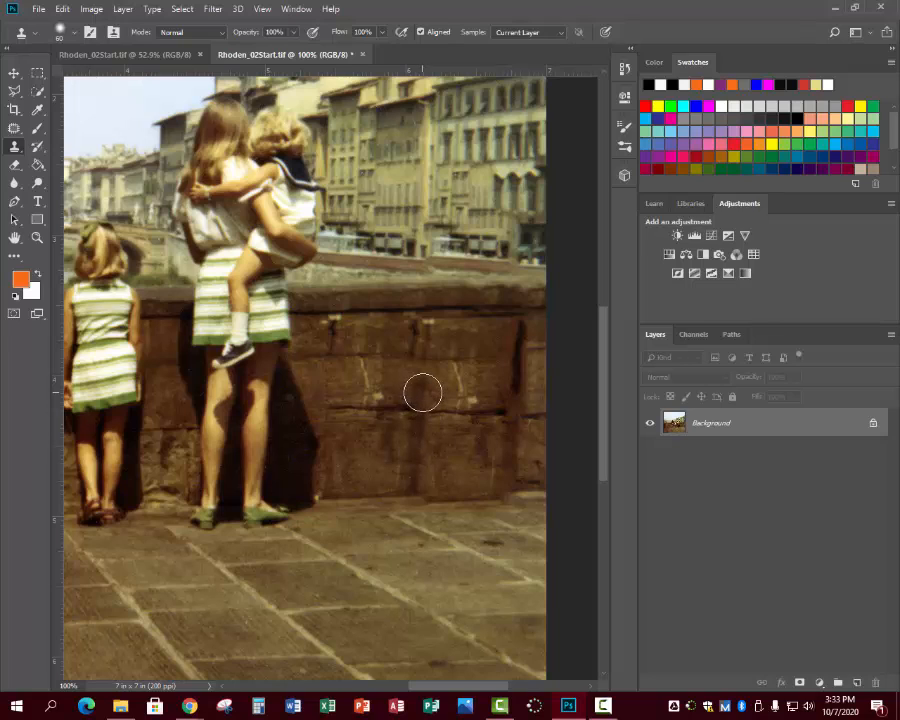
{"action": "left_click", "coordinate": [428, 340]}
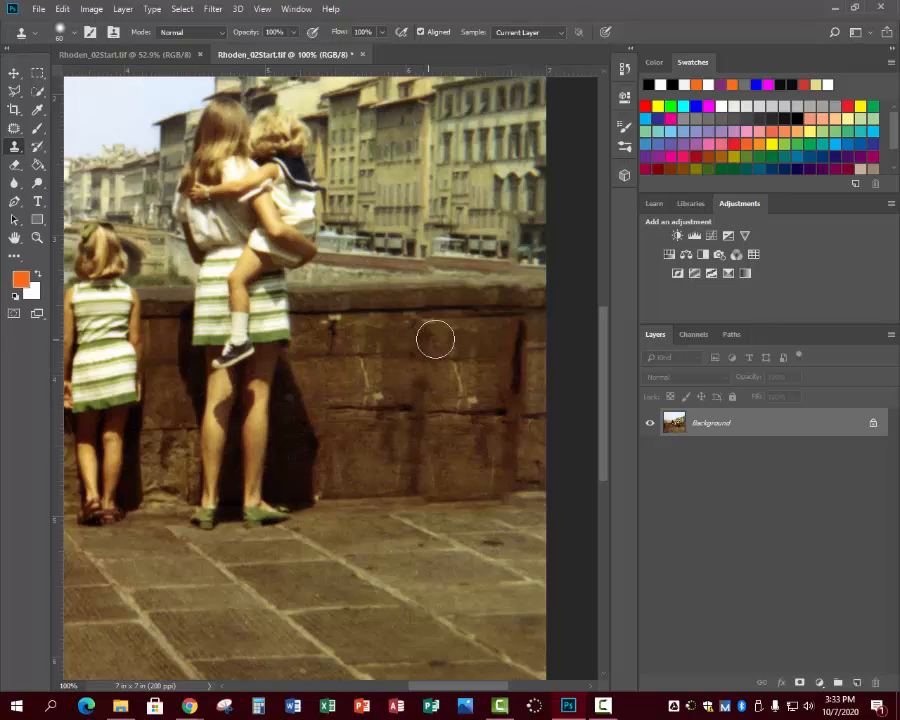
Clone pavement and stone along the base of the patched wall to straighten the line where it meets the ground.
{"action": "left_click", "coordinate": [436, 501]}
{"action": "left_click_drag", "start_coordinate": [466, 500], "coordinate": [548, 500]}
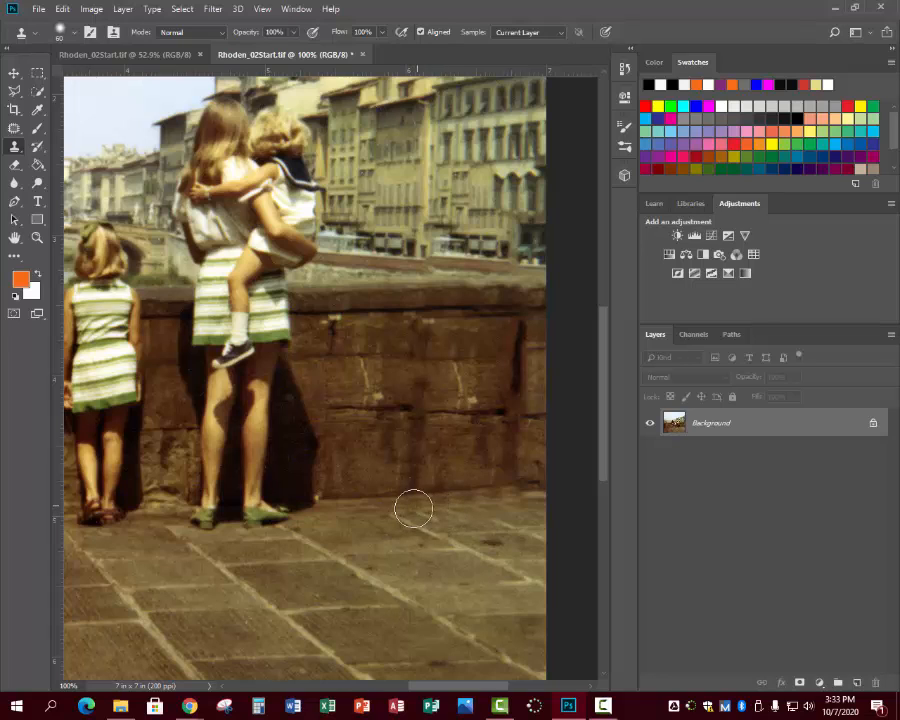
{"action": "mouse_move", "coordinate": [397, 512]}
{"action": "left_mouse_down"}
{"action": "mouse_move", "coordinate": [421, 528]}
{"action": "mouse_move", "coordinate": [389, 510]}
{"action": "left_mouse_up"}
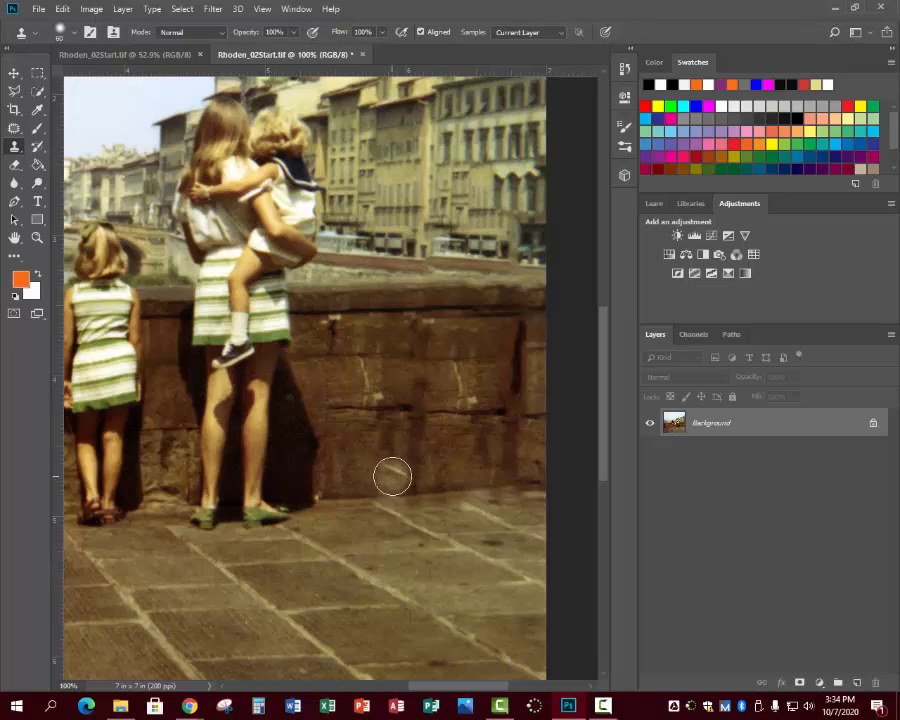
{"action": "left_click_drag", "start_coordinate": [390, 474], "coordinate": [442, 482]}
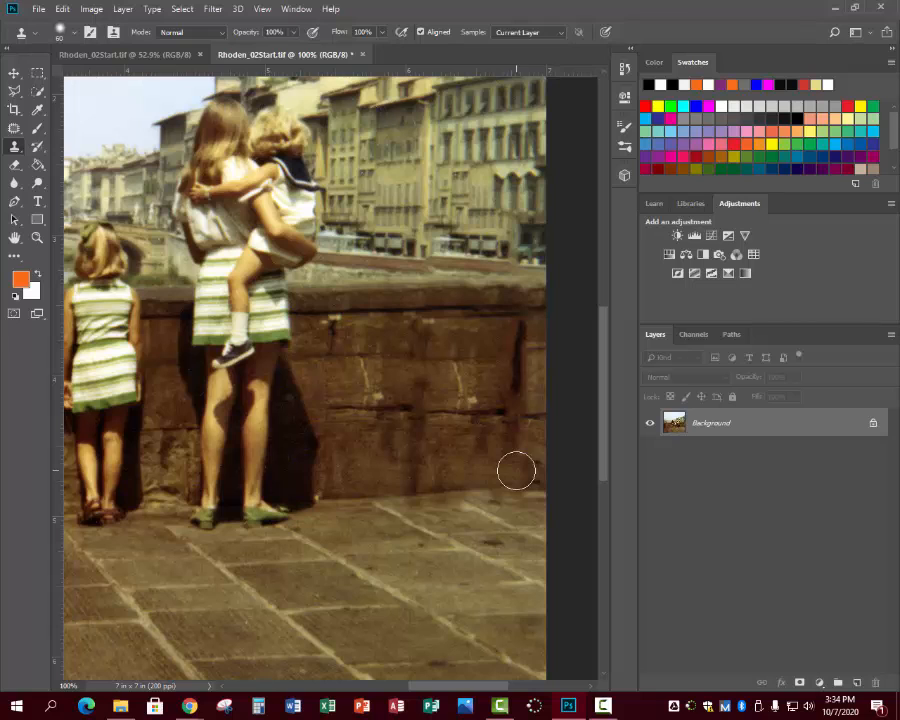
Clone clean windows over the blurred building facade above the patched wall, working at 100%, and save the photo.
{"action": "left_click", "coordinate": [37, 238]}
{"action": "left_click", "coordinate": [141, 330], "text": "alt"}
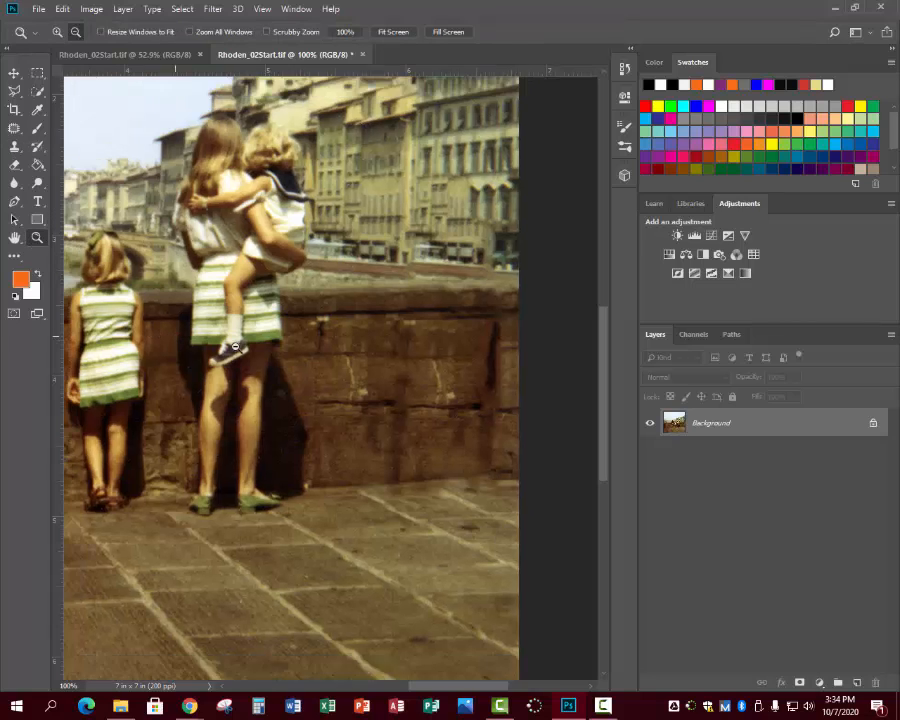
{"action": "left_click", "coordinate": [392, 32]}
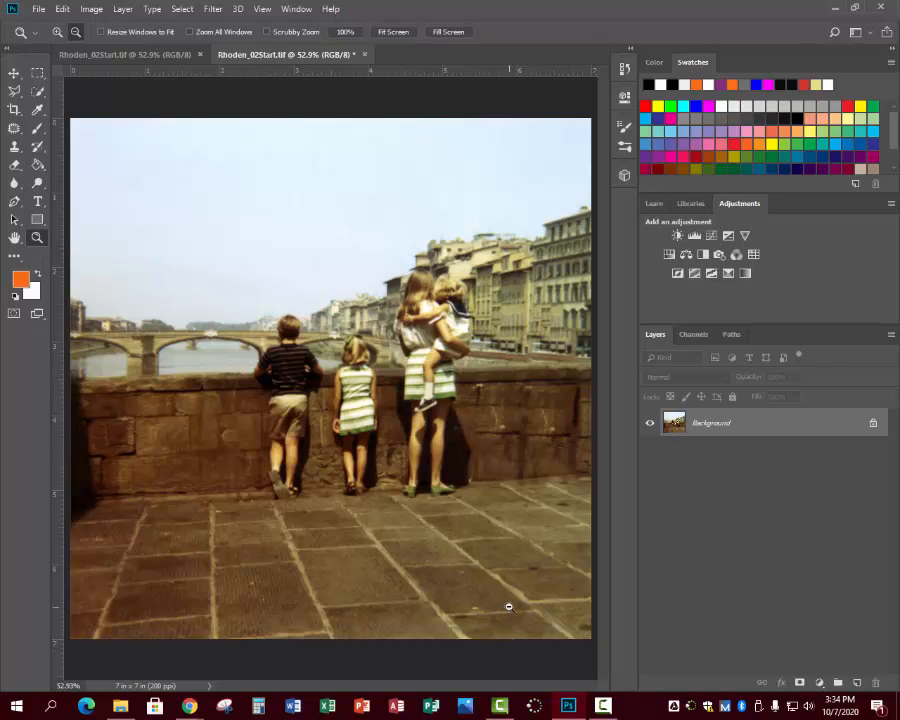
{"action": "left_click", "coordinate": [501, 556]}
{"action": "left_click", "coordinate": [501, 556]}
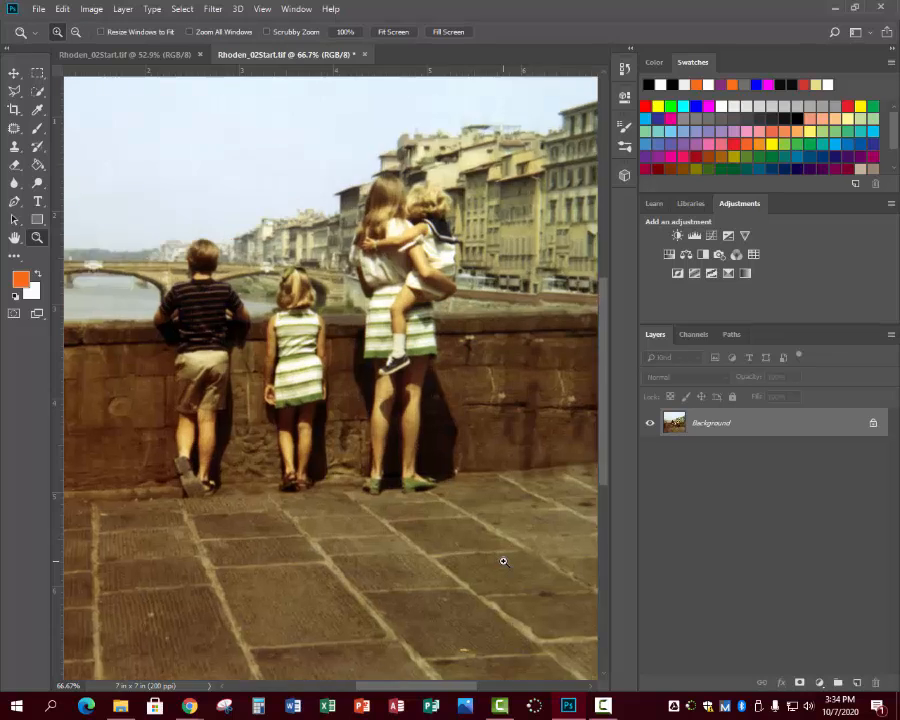
{"action": "left_click_drag", "start_coordinate": [464, 688], "coordinate": [492, 690]}
{"action": "scroll", "coordinate": [490, 640], "scroll_direction": "up", "scroll_amount": 3}
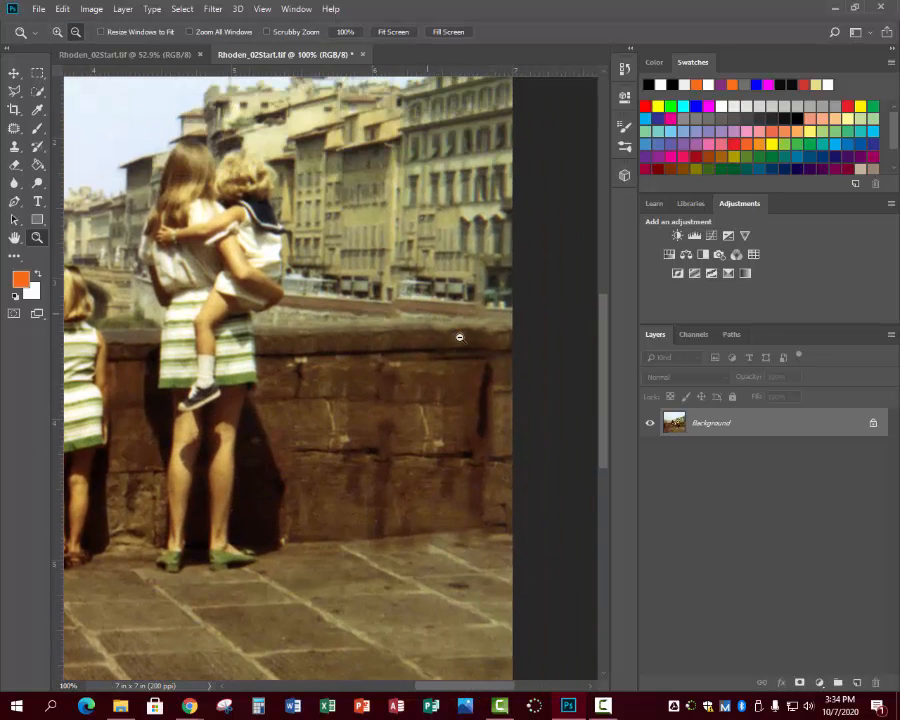
{"action": "left_click", "coordinate": [14, 148]}
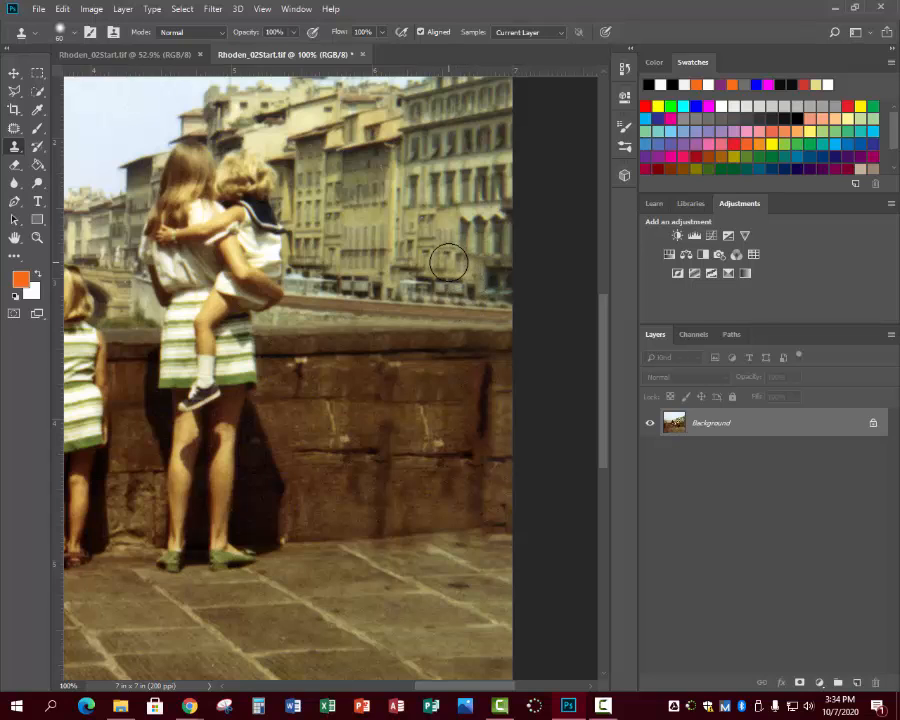
{"action": "left_click", "coordinate": [449, 264], "text": "alt"}
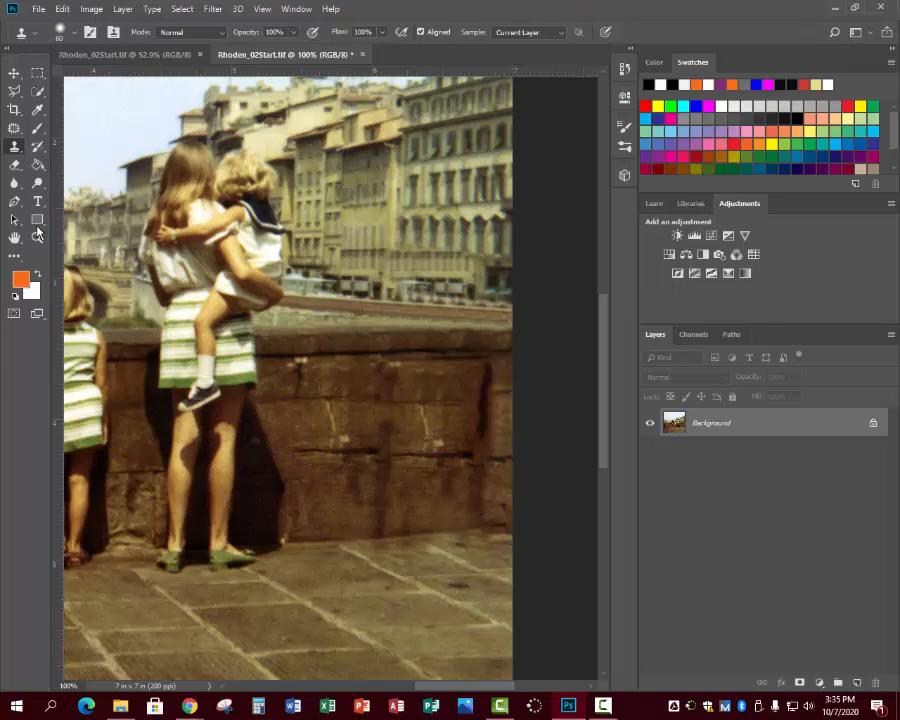
{"action": "left_click", "coordinate": [38, 9]}
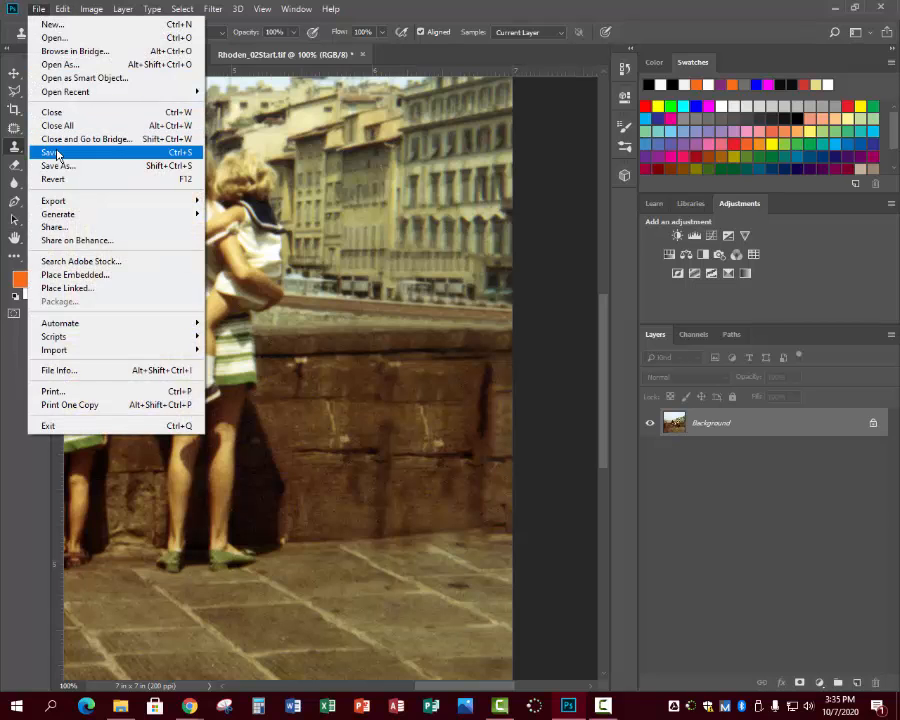
{"action": "left_click", "coordinate": [56, 151]}
Apply the Dust & Scratches filter with radius 1 pixel and threshold 0, checking the boy's striped shirt at 400%.
{"action": "key", "text": "z"}
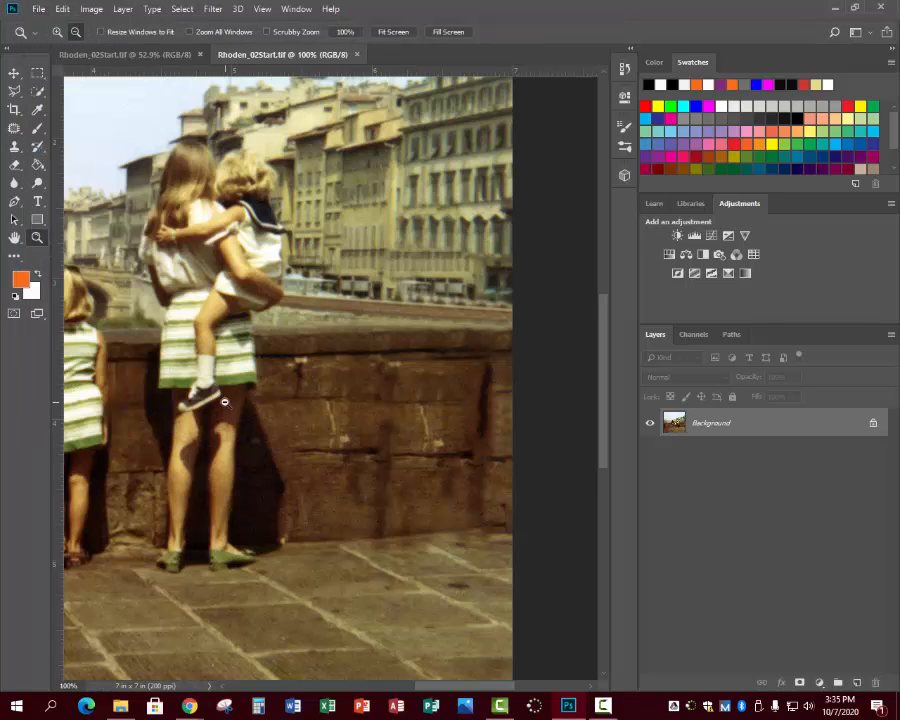
{"action": "left_click", "coordinate": [224, 401], "text": "alt"}
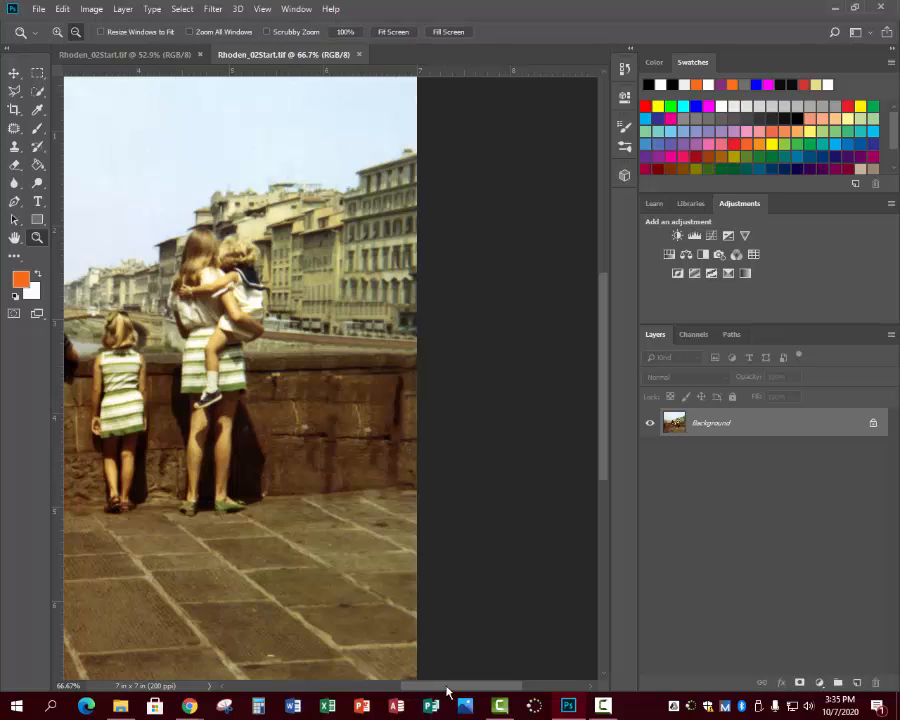
{"action": "left_click_drag", "start_coordinate": [447, 690], "coordinate": [383, 690]}
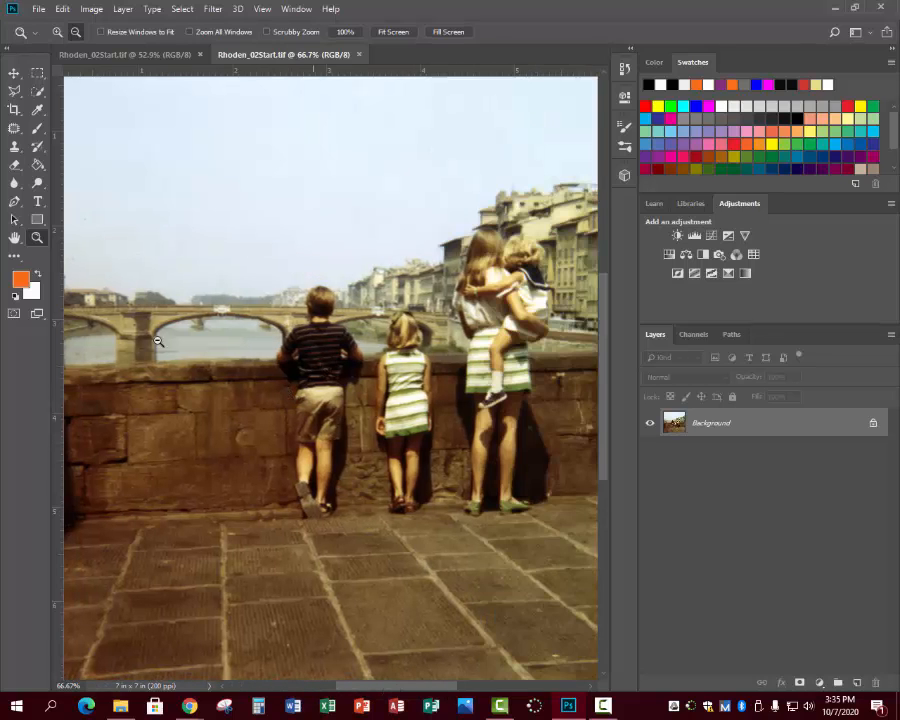
{"action": "left_click", "coordinate": [334, 376], "text": "alt"}
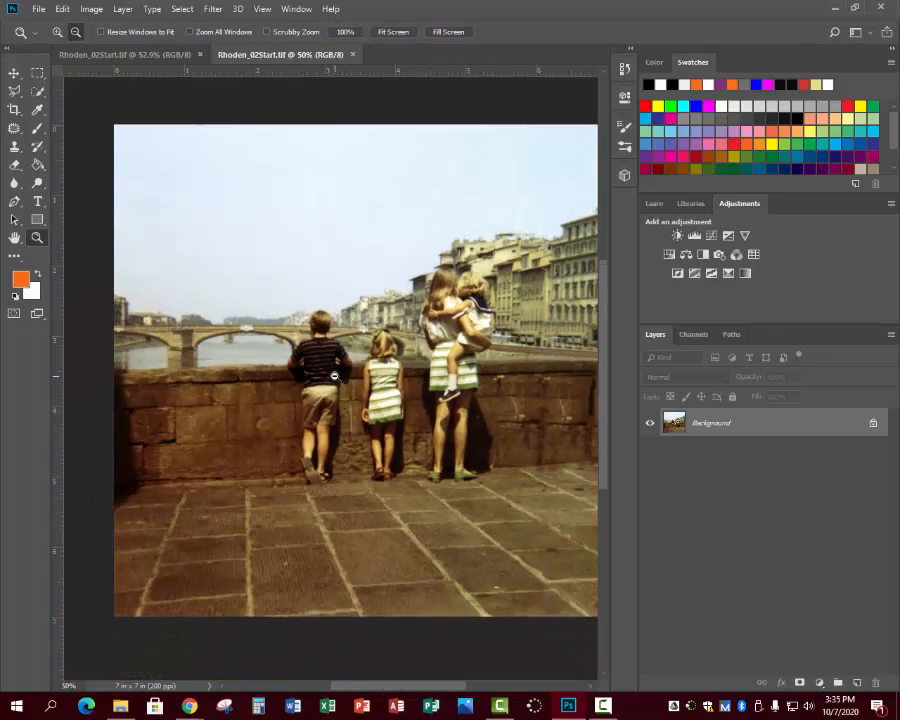
{"action": "left_click", "coordinate": [334, 376]}
{"action": "left_click", "coordinate": [334, 376]}
{"action": "left_click", "coordinate": [334, 376]}
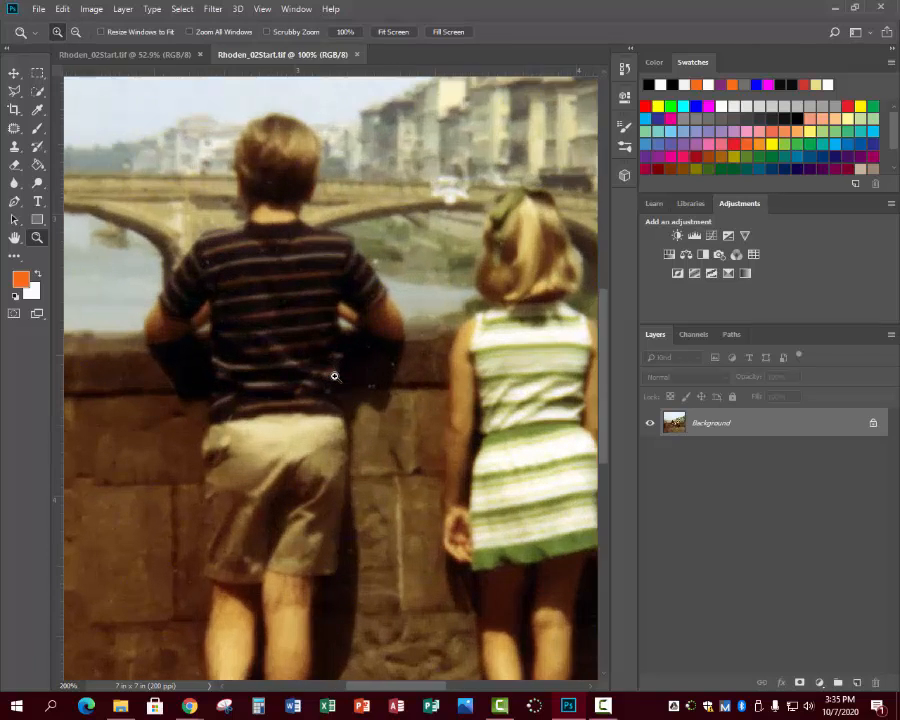
{"action": "left_click", "coordinate": [334, 376]}
{"action": "left_click_drag", "start_coordinate": [397, 690], "coordinate": [391, 690]}
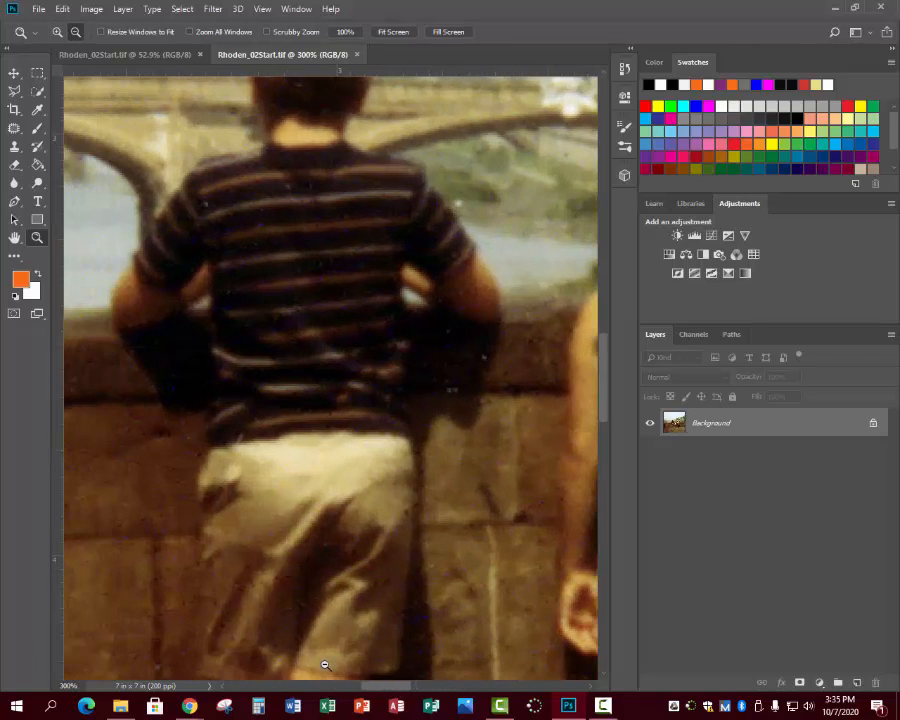
{"action": "scroll", "coordinate": [293, 608], "scroll_direction": "up", "scroll_amount": 1}
{"action": "left_click", "coordinate": [299, 514]}
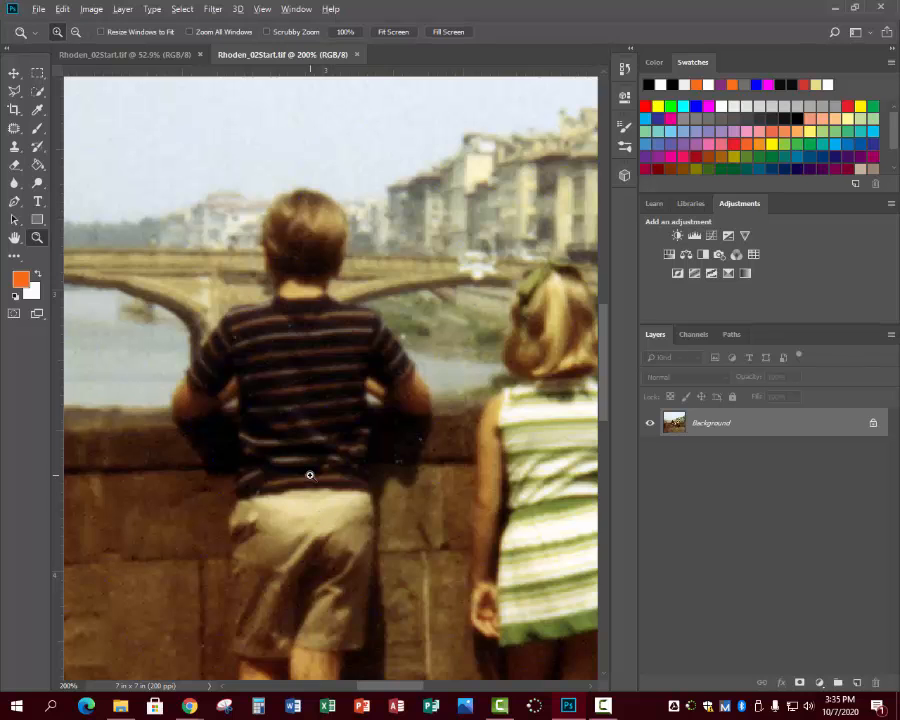
{"action": "left_click", "coordinate": [309, 474]}
{"action": "left_click", "coordinate": [314, 475]}
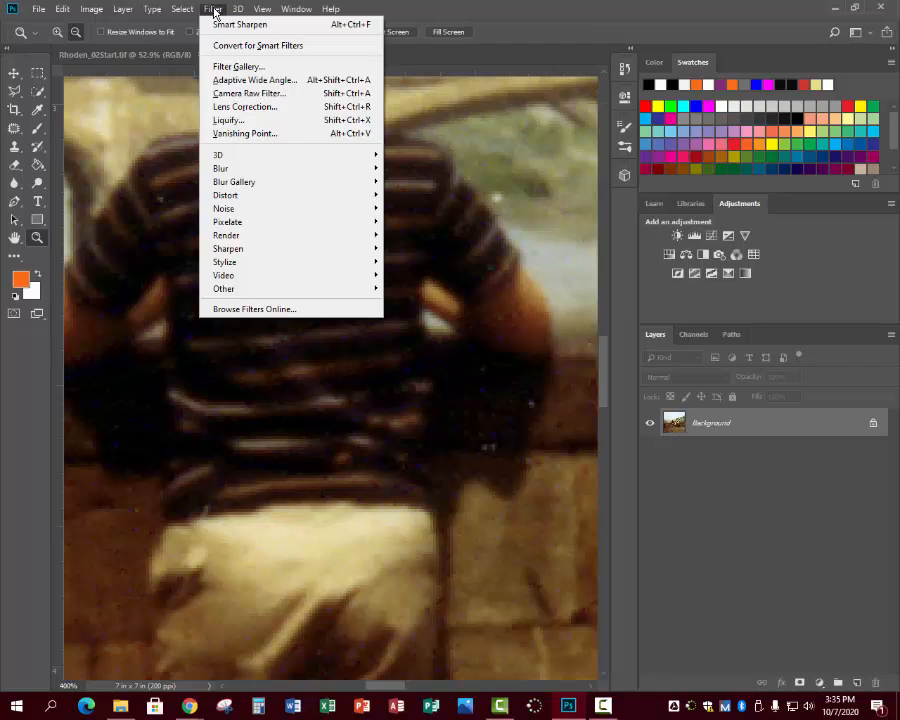
{"action": "mouse_move", "coordinate": [225, 209]}
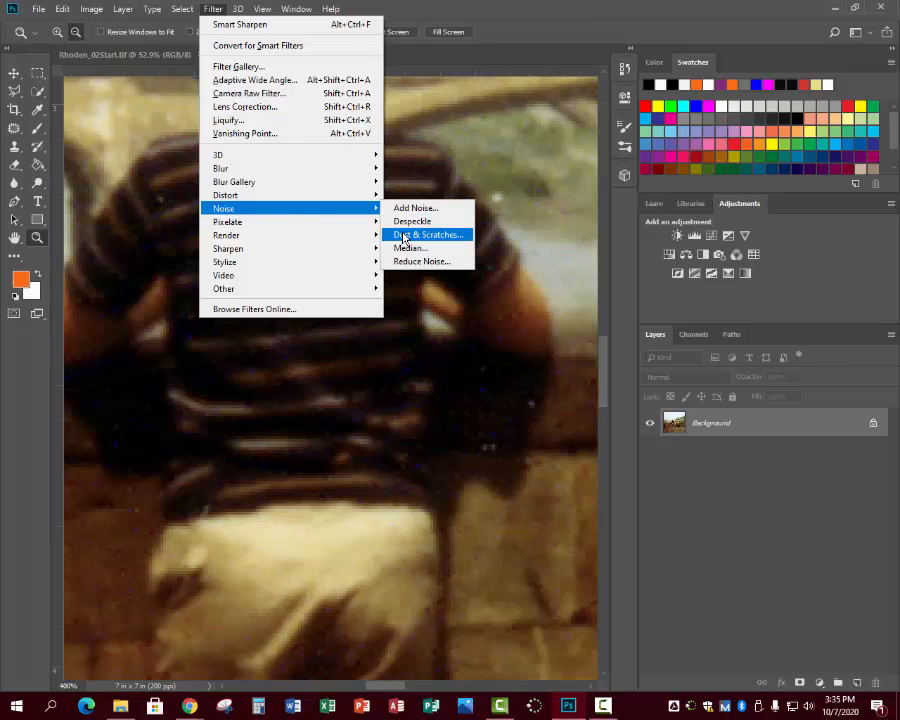
{"action": "left_click", "coordinate": [405, 237]}
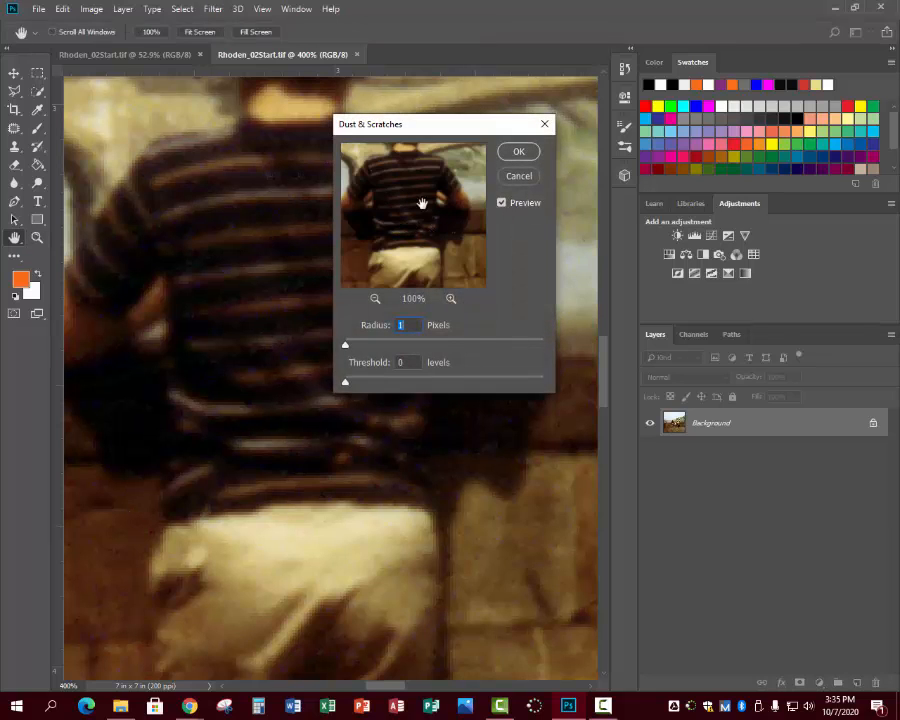
{"action": "left_click", "coordinate": [516, 153]}
Apply Smart Sharpen to the photo with amount 60%, radius 1.5 px, reduce noise 10% and Lens Blur removal.
{"action": "key", "text": "z"}
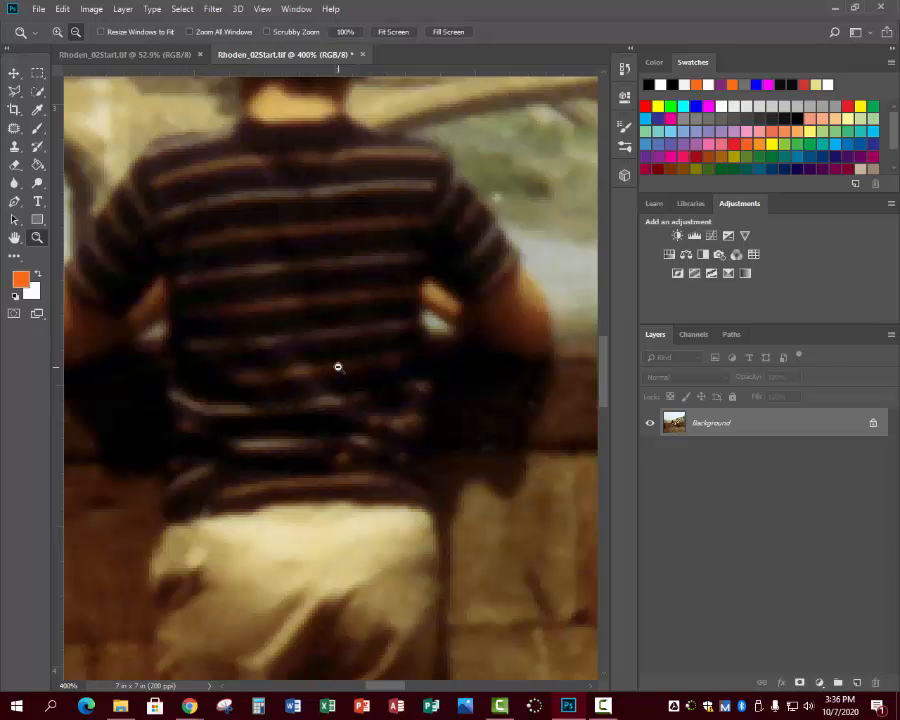
{"action": "left_click", "coordinate": [213, 10]}
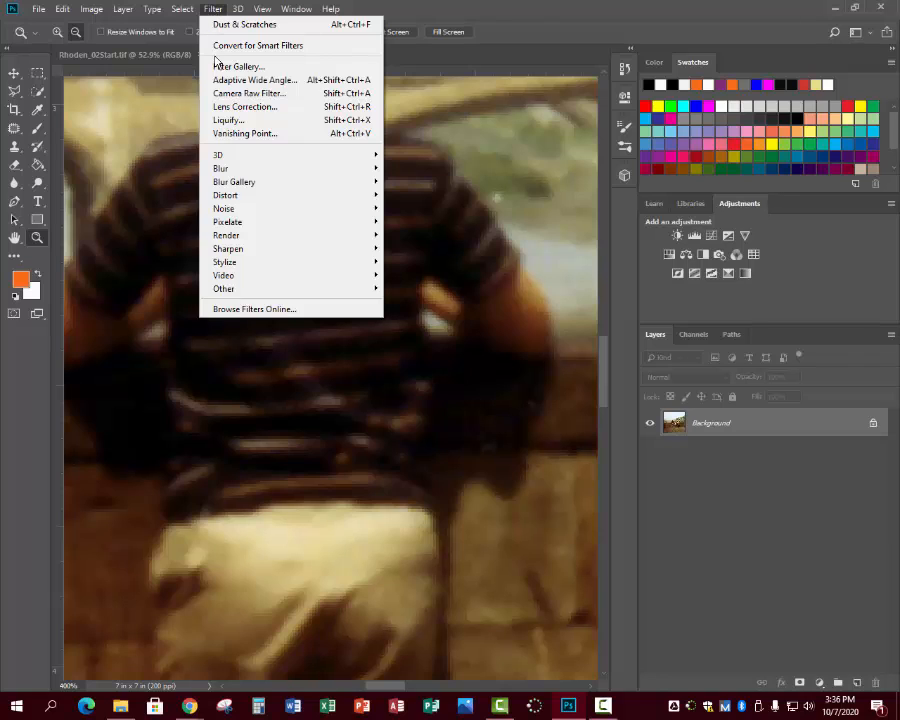
{"action": "mouse_move", "coordinate": [240, 248]}
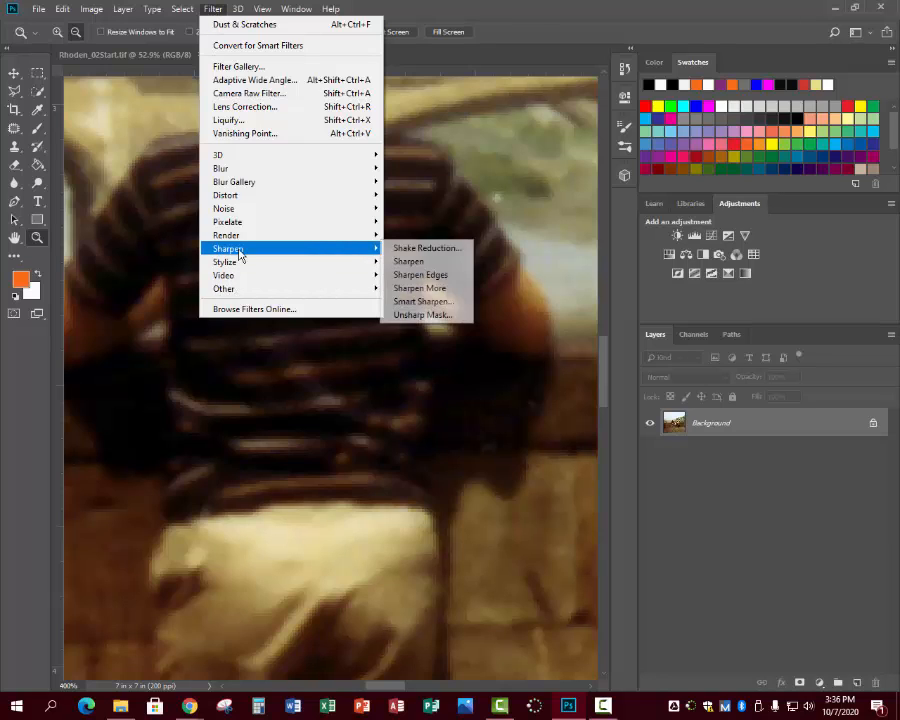
{"action": "left_click", "coordinate": [423, 302]}
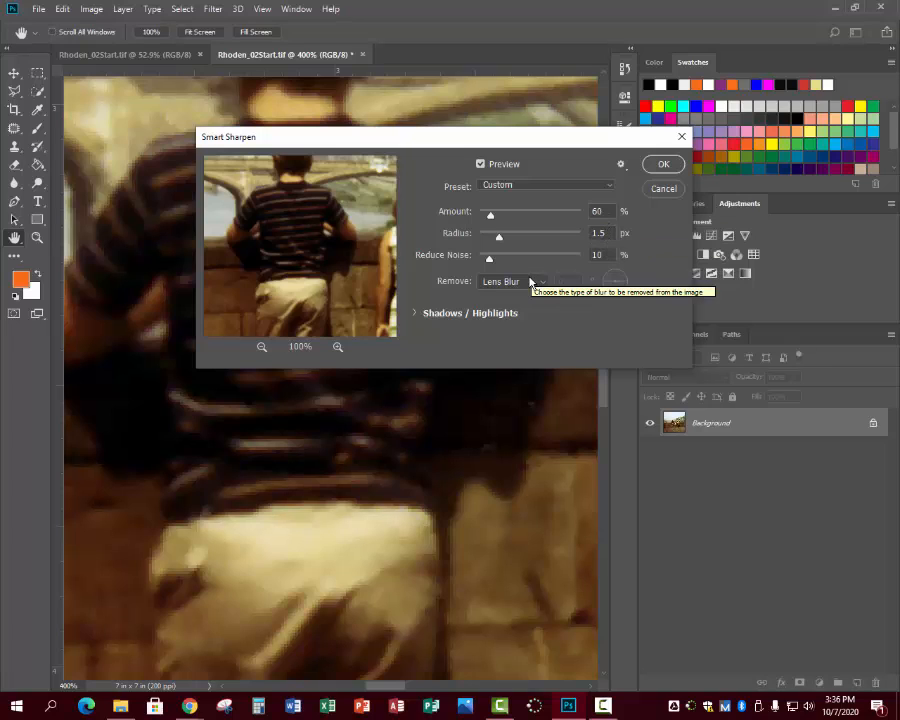
{"action": "left_click", "coordinate": [663, 164]}
Review the sharpened photo as a whole, from the boy's striped shirt out to the full frame at 50% zoom.
{"action": "key", "text": "z"}
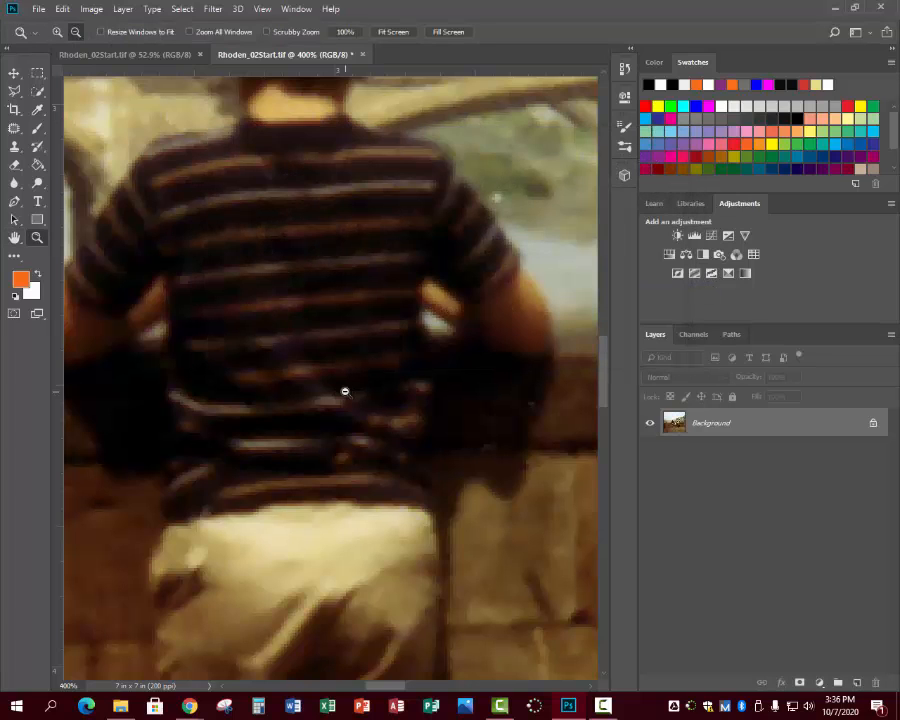
{"action": "left_click", "coordinate": [270, 377]}
{"action": "left_click", "coordinate": [270, 378]}
{"action": "left_click", "coordinate": [270, 378]}
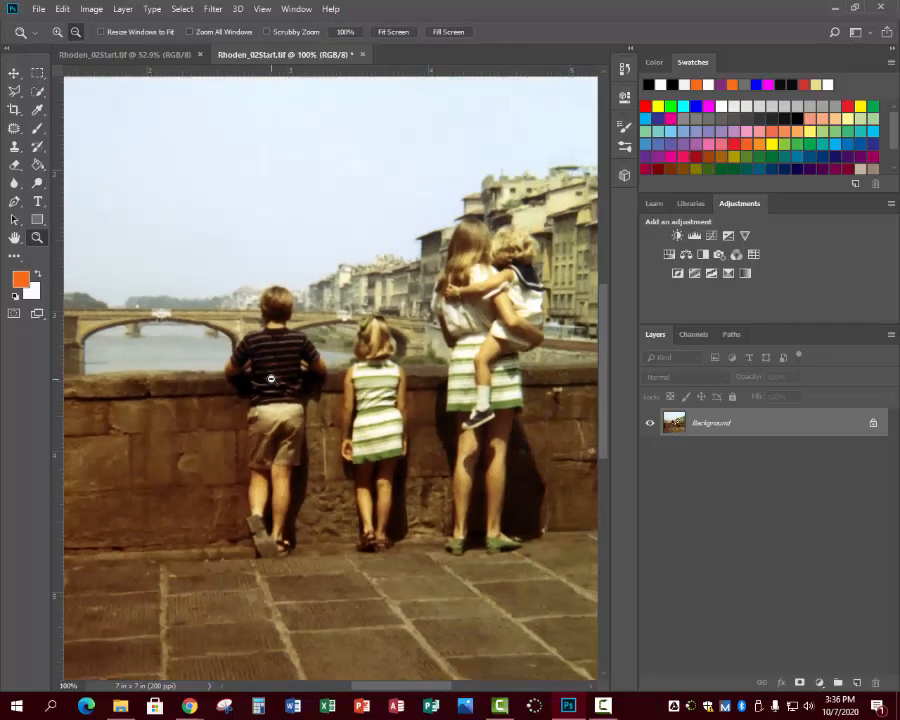
{"action": "left_click", "coordinate": [270, 378]}
{"action": "left_click", "coordinate": [270, 378]}
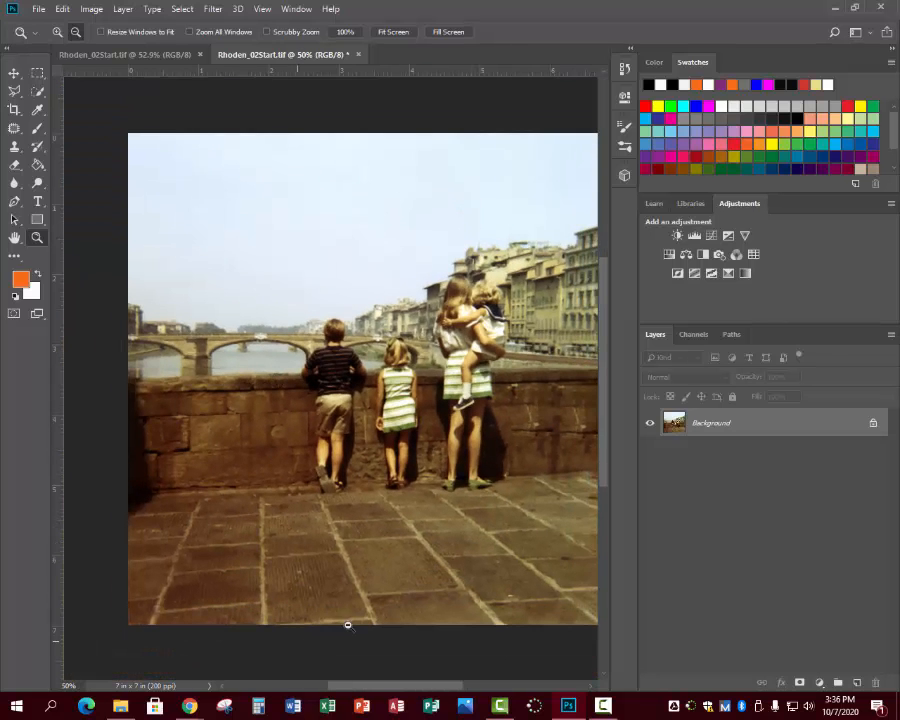
{"action": "mouse_move", "coordinate": [368, 688]}
{"action": "left_mouse_down"}
{"action": "mouse_move", "coordinate": [392, 690]}
{"action": "mouse_move", "coordinate": [372, 692]}
{"action": "left_mouse_up"}
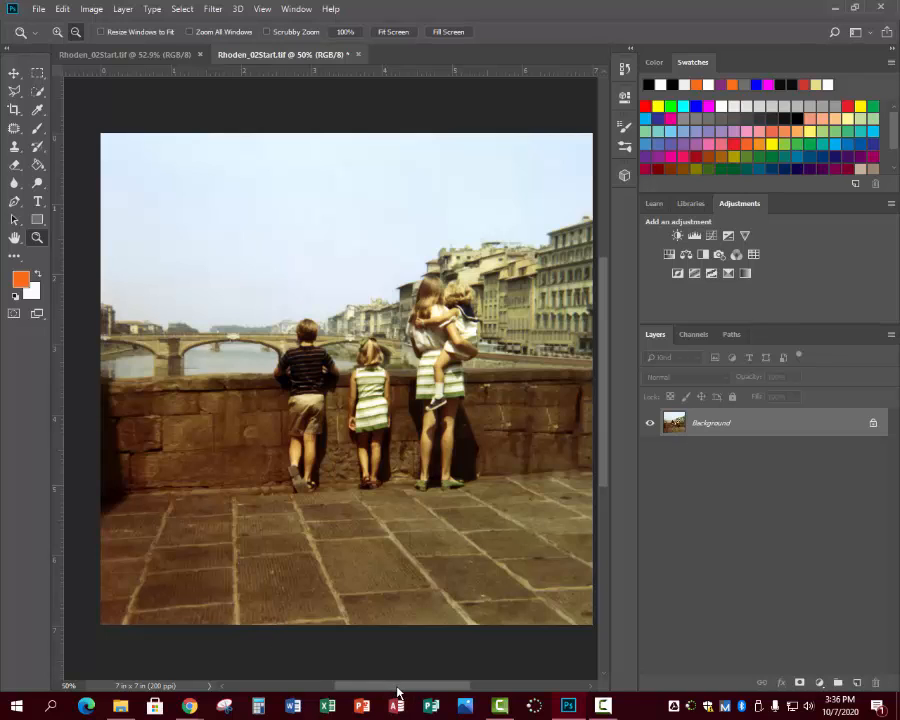
{"action": "mouse_move", "coordinate": [394, 690]}
{"action": "left_mouse_down"}
{"action": "mouse_move", "coordinate": [378, 688]}
{"action": "mouse_move", "coordinate": [406, 688]}
{"action": "mouse_move", "coordinate": [398, 692]}
{"action": "left_mouse_up"}
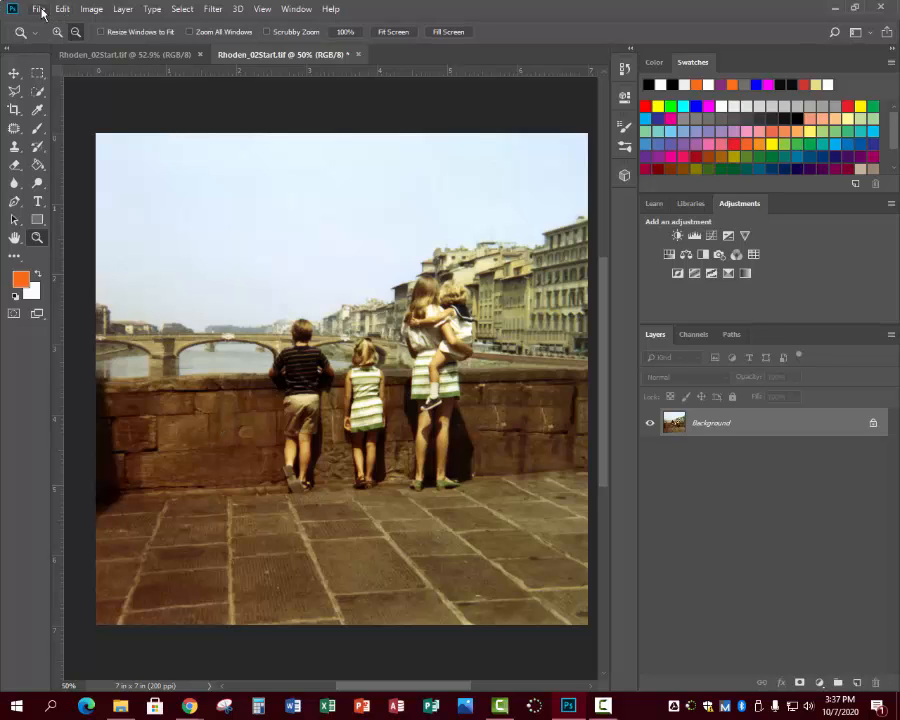
{"action": "left_click", "coordinate": [14, 128]}
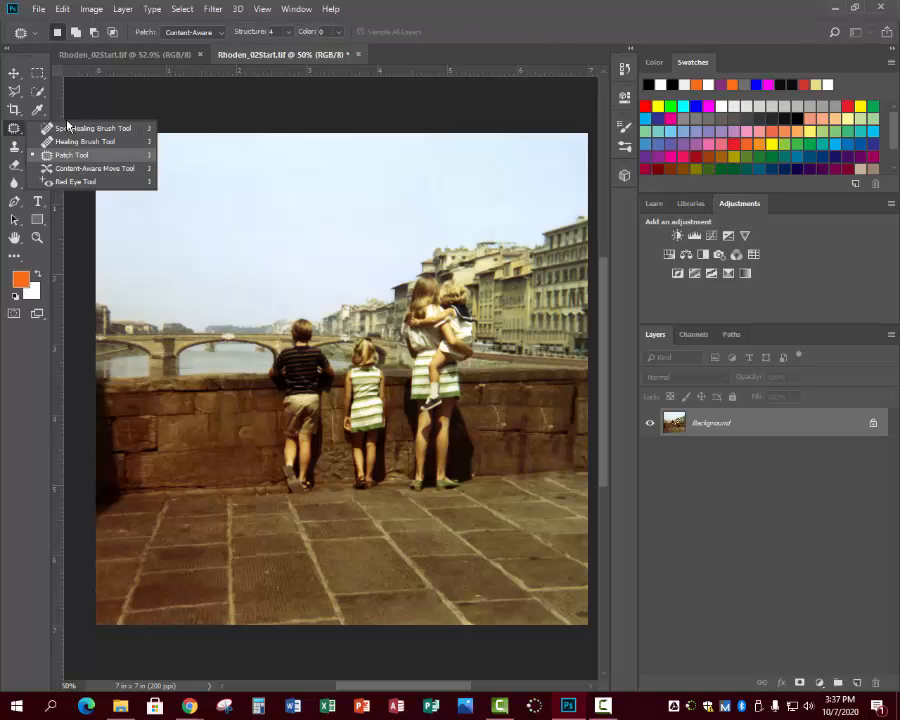
{"action": "left_click", "coordinate": [38, 9]}
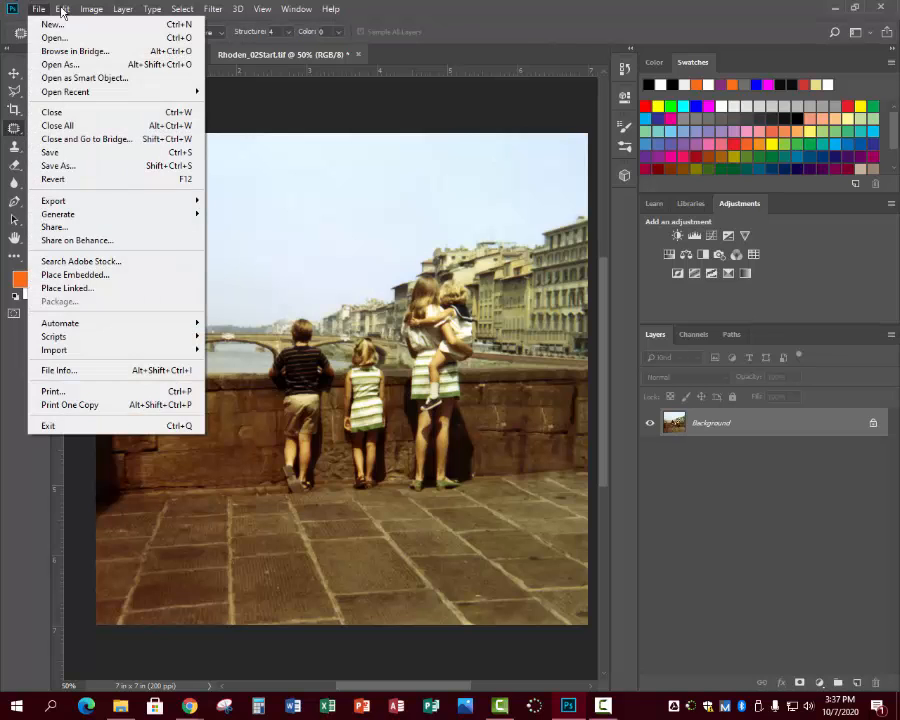